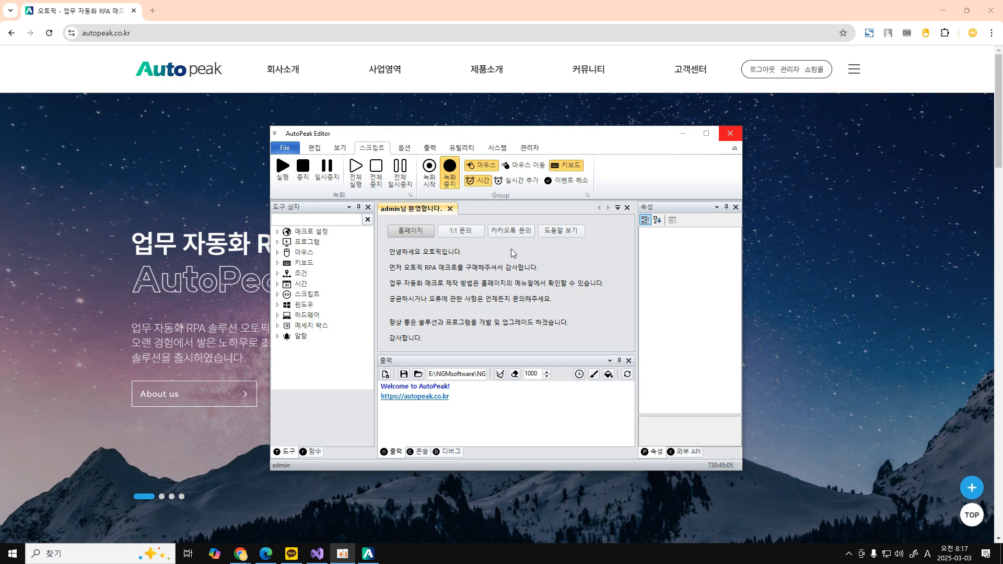
# - Expand the 조건 tool category and review the descriptions of its pixel search, image match and 욜로 매치 actions
pyautogui.click(459, 301)
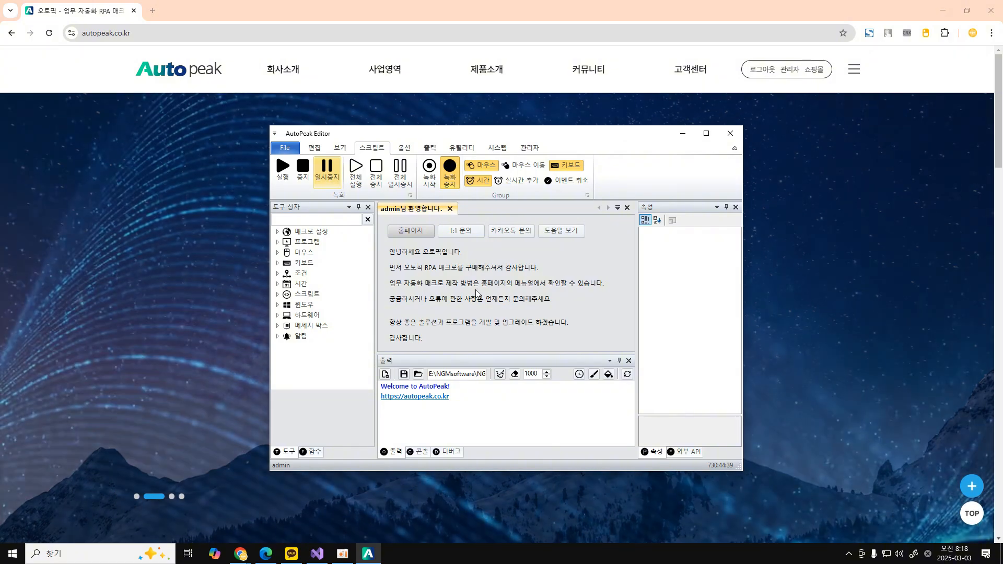
pyautogui.click(315, 386)
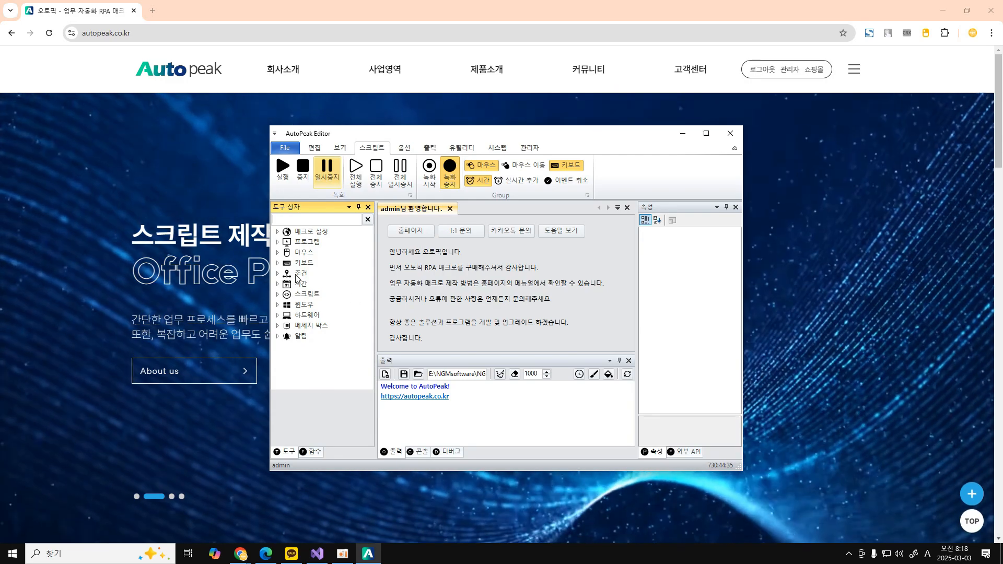
pyautogui.click(277, 274)
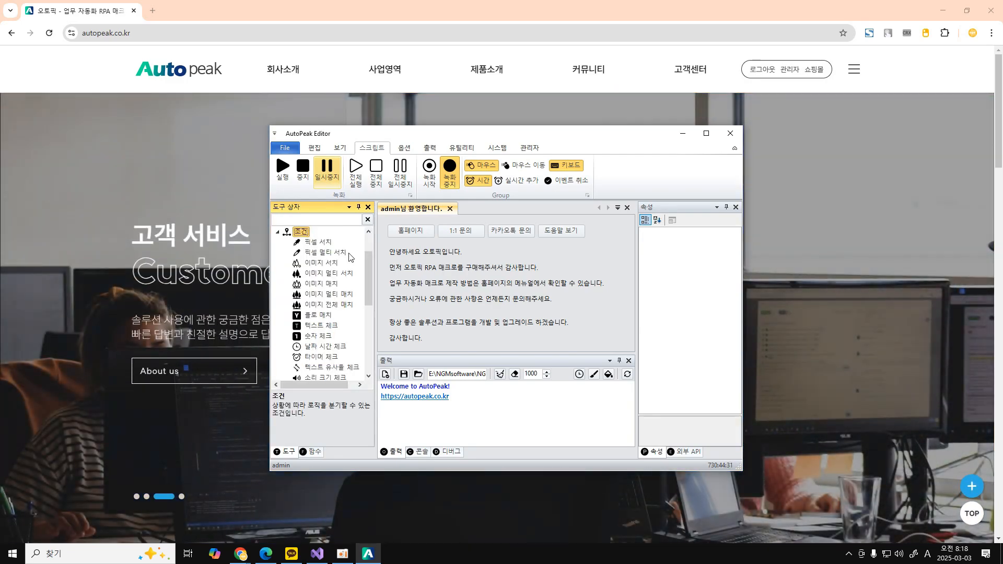
pyautogui.click(328, 243)
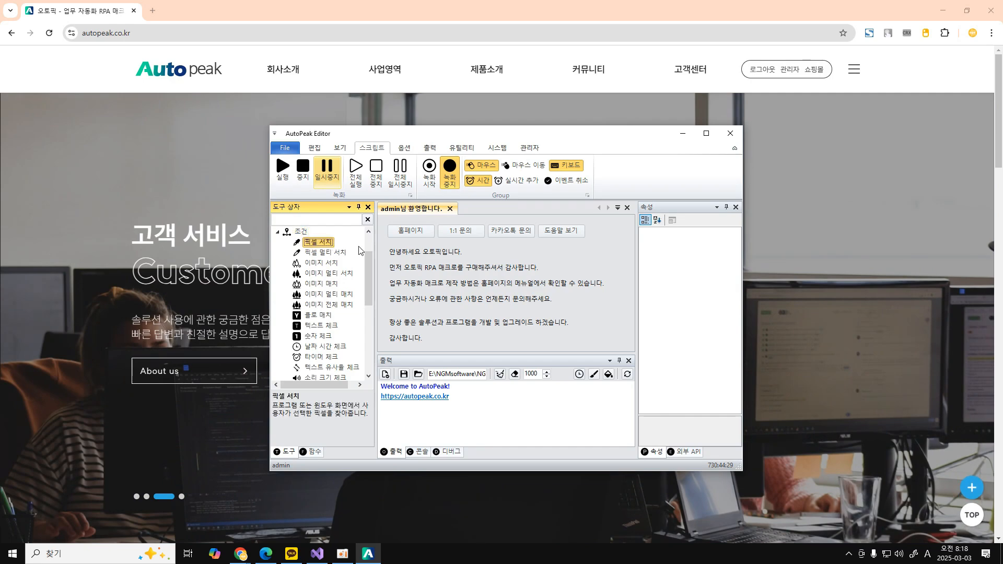
pyautogui.click(333, 263)
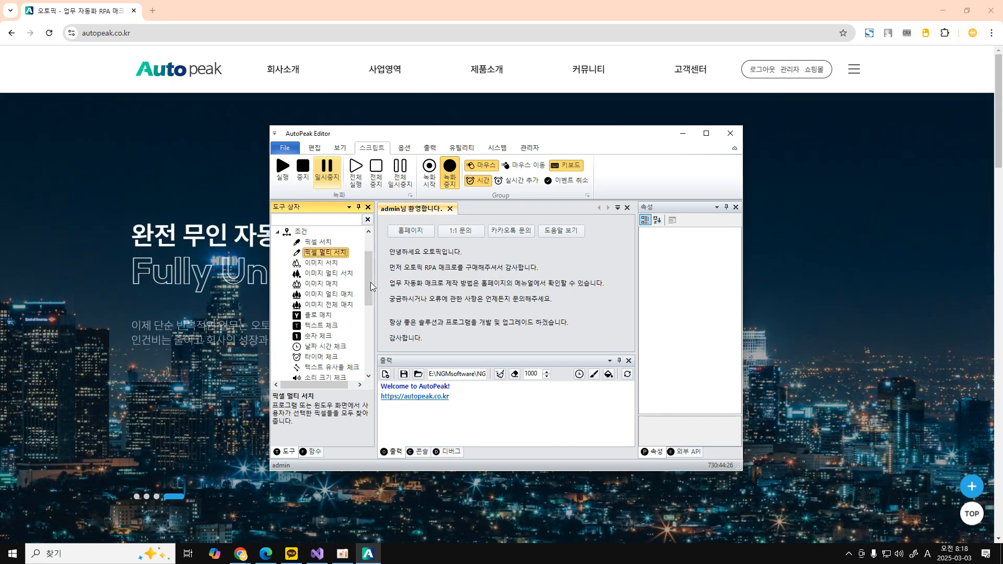
pyautogui.click(329, 285)
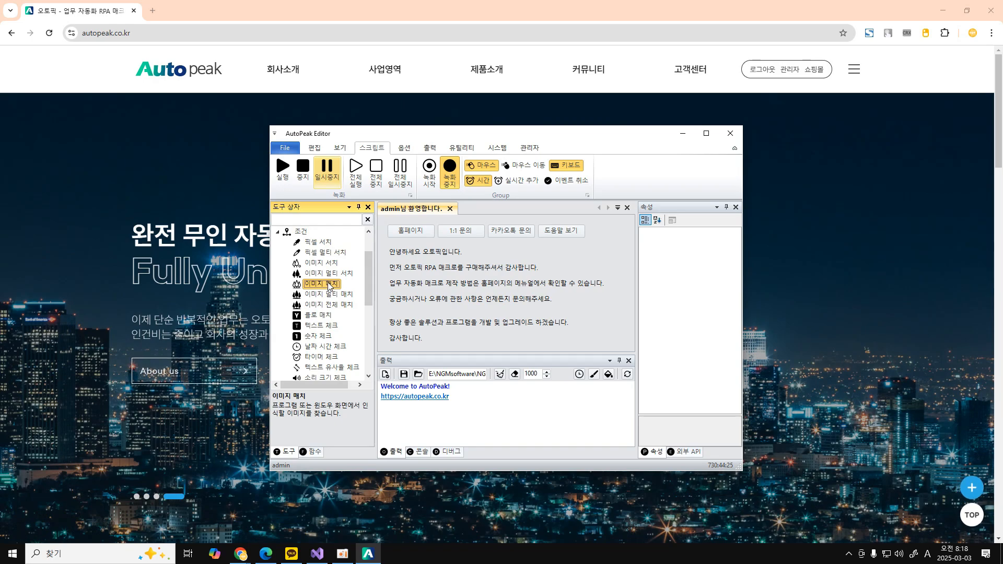
pyautogui.click(321, 316)
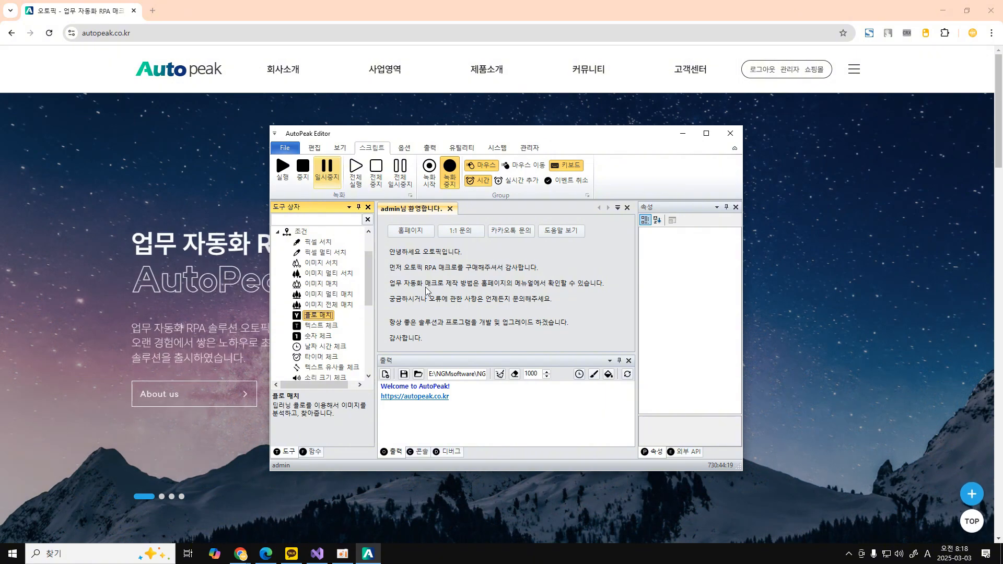
# - Compare the descriptions of 픽셀 서치, 픽셀 멀티 서치, 이미지 서치 and 이미지 매치 in the 조건 category
pyautogui.click(326, 242)
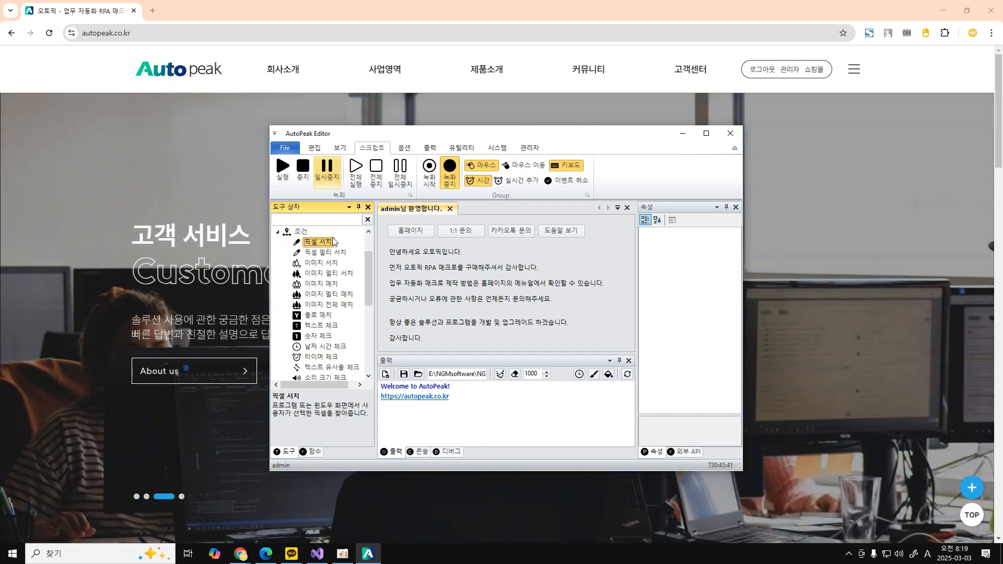
pyautogui.click(334, 254)
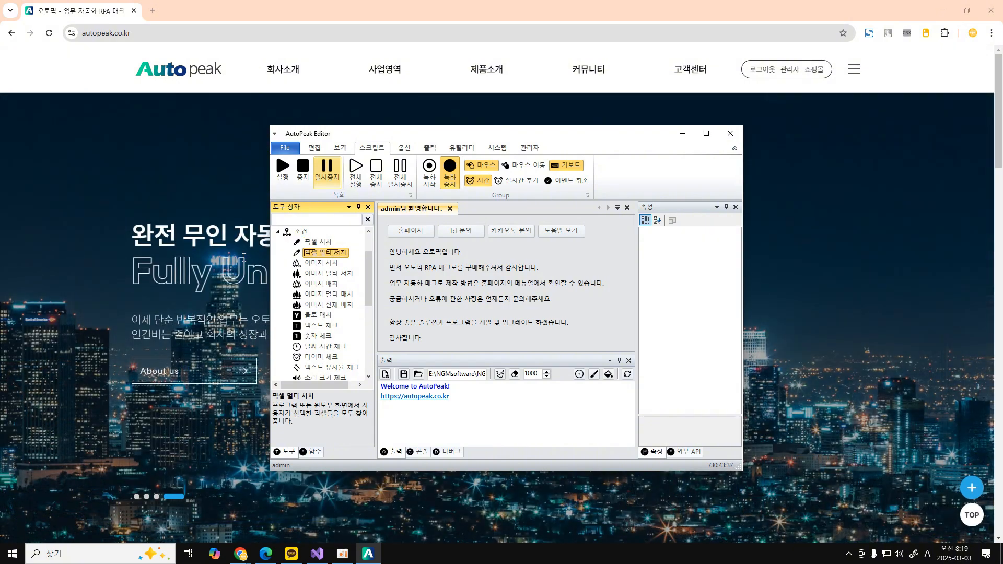
pyautogui.click(316, 263)
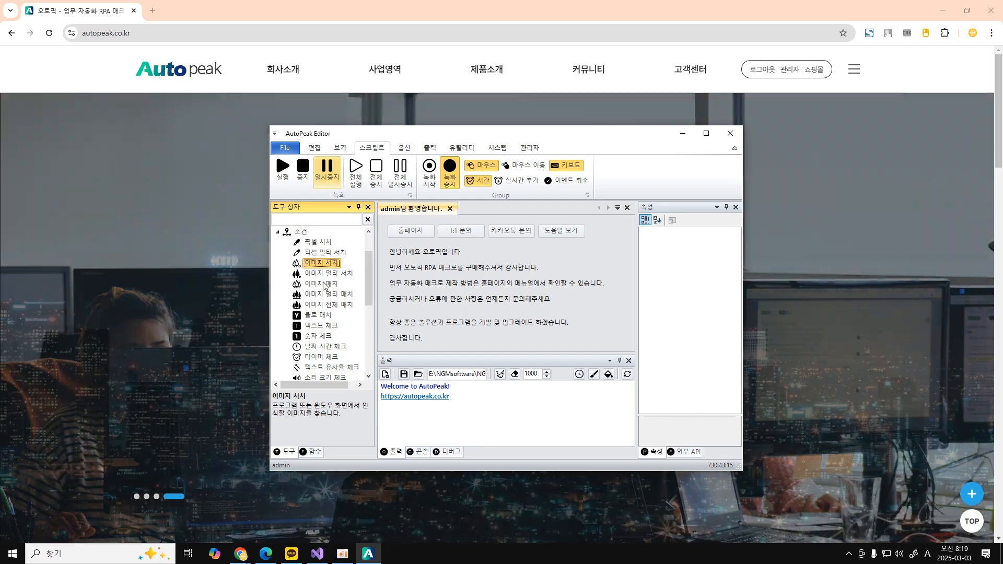
pyautogui.click(324, 285)
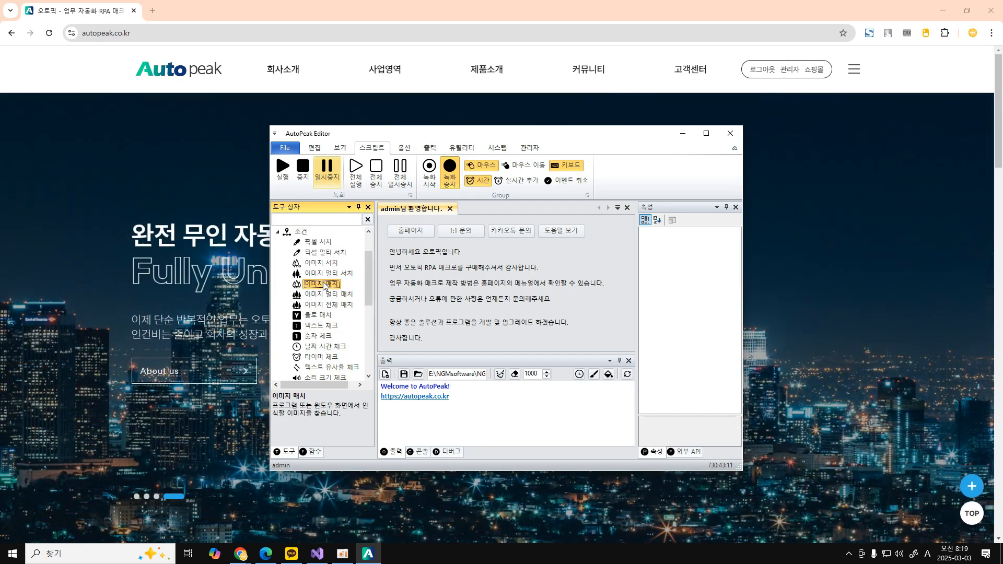
pyautogui.click(325, 265)
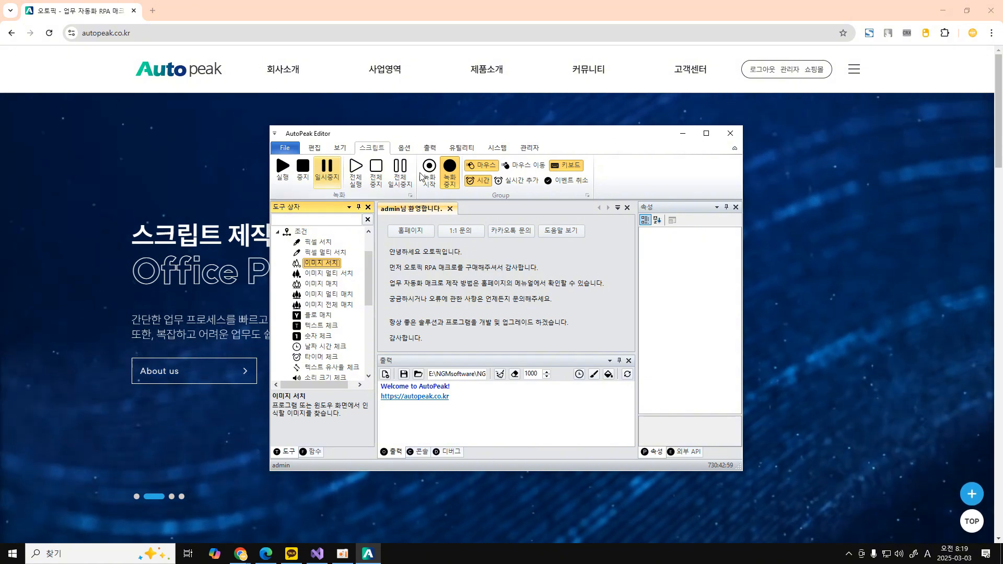
pyautogui.click(306, 286)
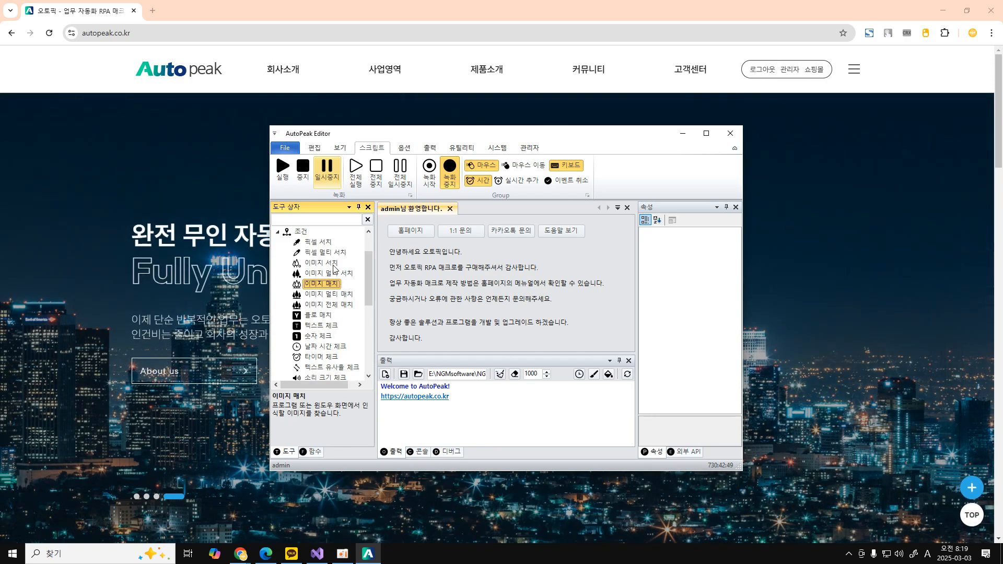
pyautogui.click(334, 267)
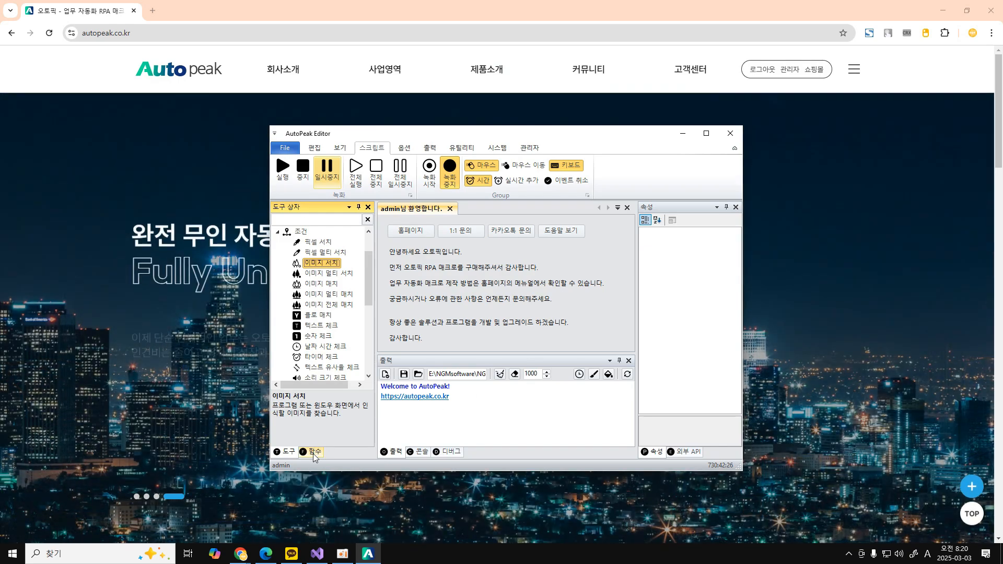
# - Search the toolbox for 이미지 서치, clear the search, and add the 이미지 서치 action to a new script
pyautogui.click(314, 452)
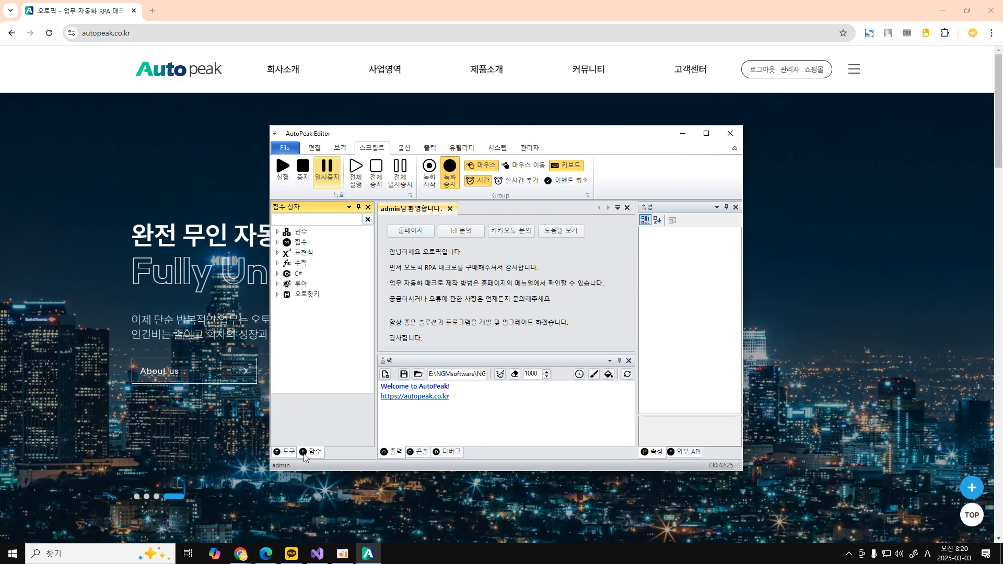
pyautogui.click(293, 452)
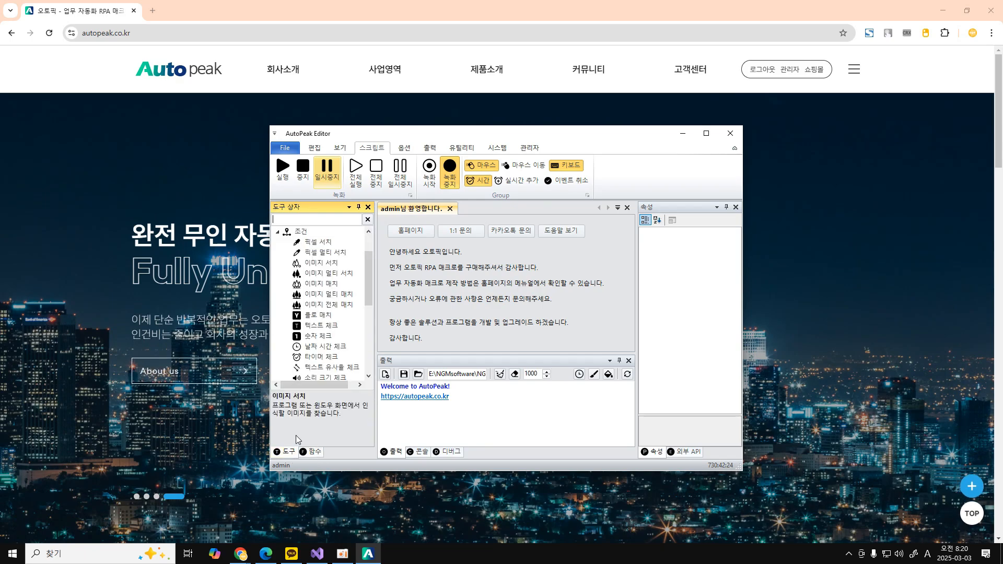
pyautogui.click(312, 221)
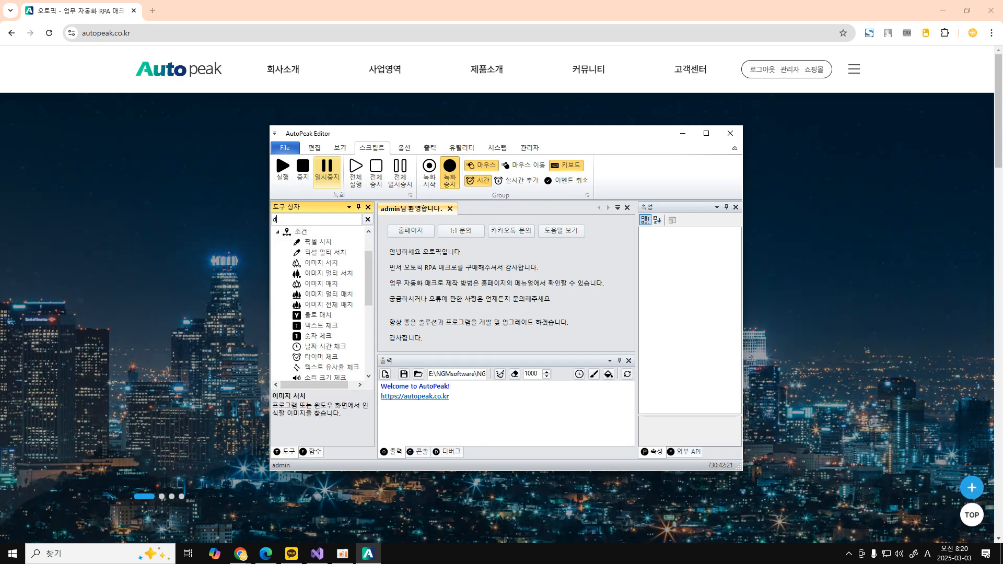
pyautogui.write('이미지 서치')
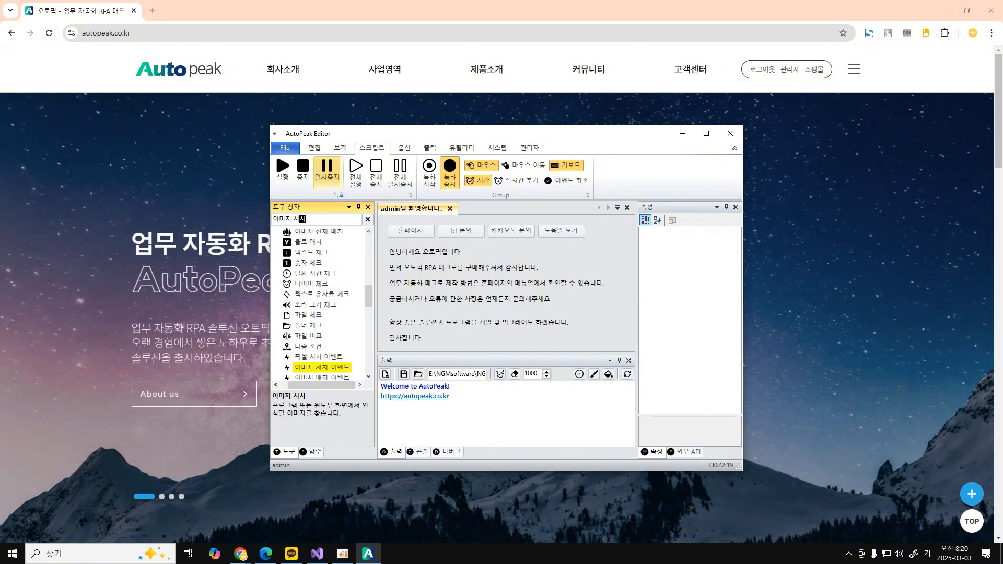
pyautogui.scroll(-3, 324, 290)
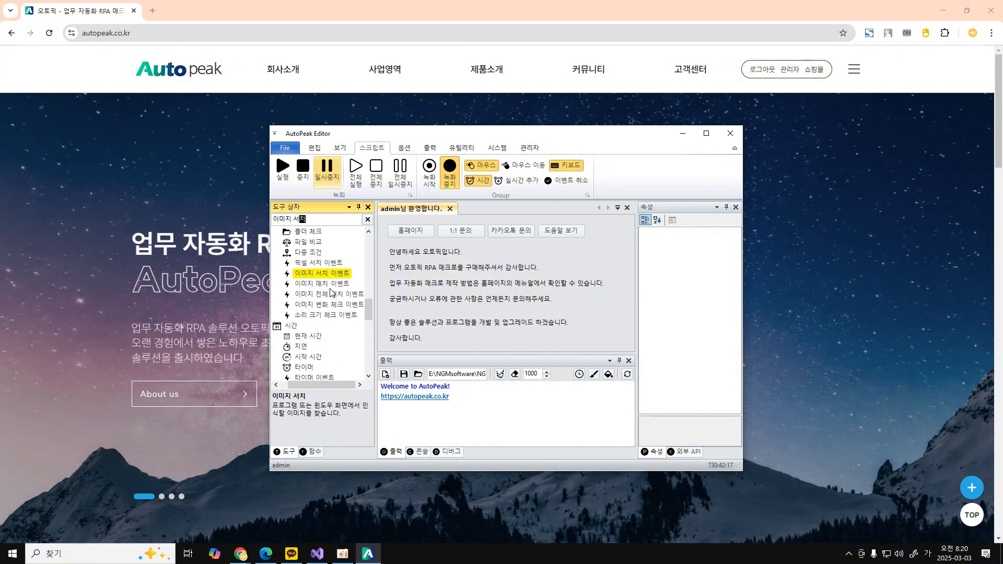
pyautogui.scroll(3, 337, 275)
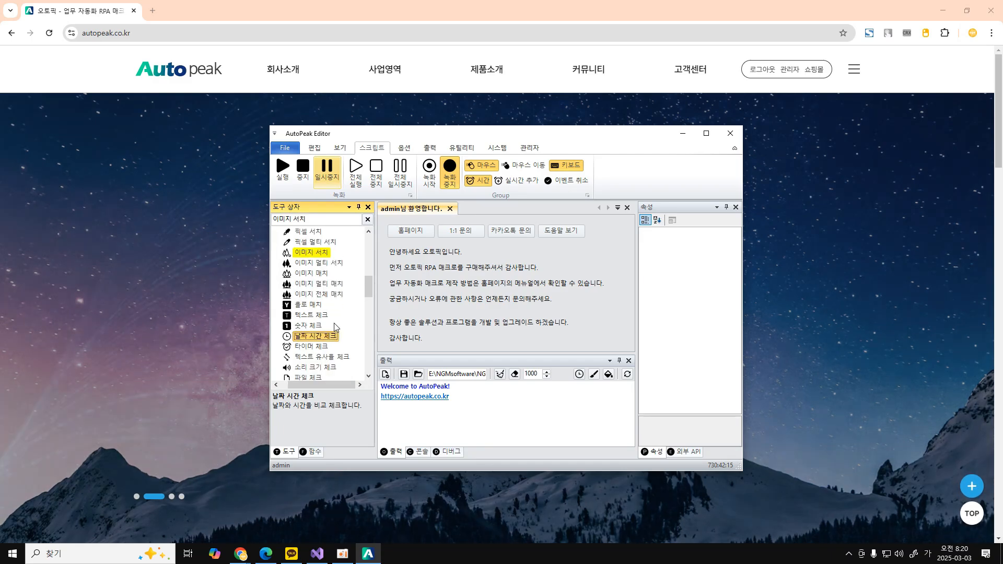
pyautogui.scroll(3, 325, 290)
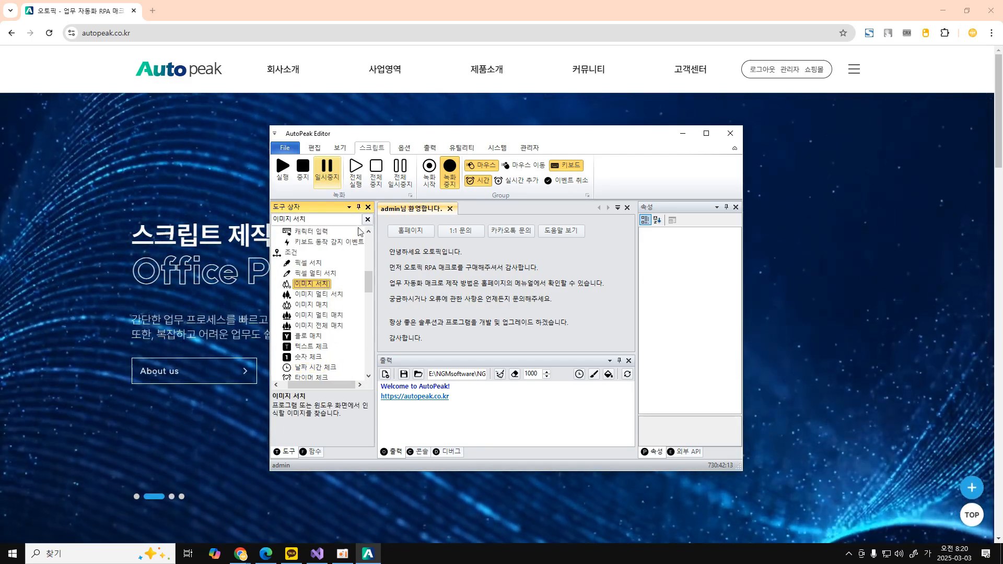
pyautogui.click(368, 219)
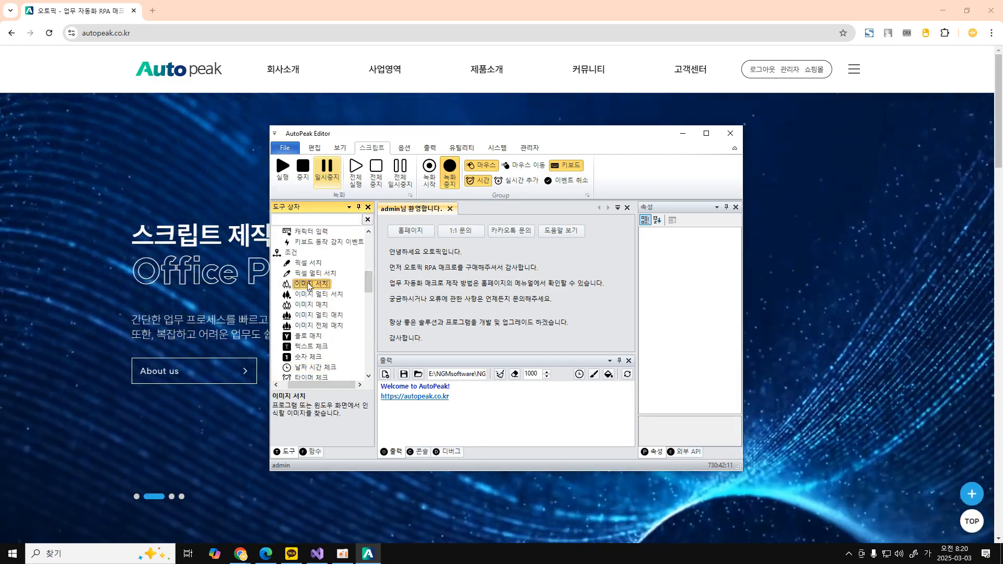
pyautogui.doubleClick(311, 285)
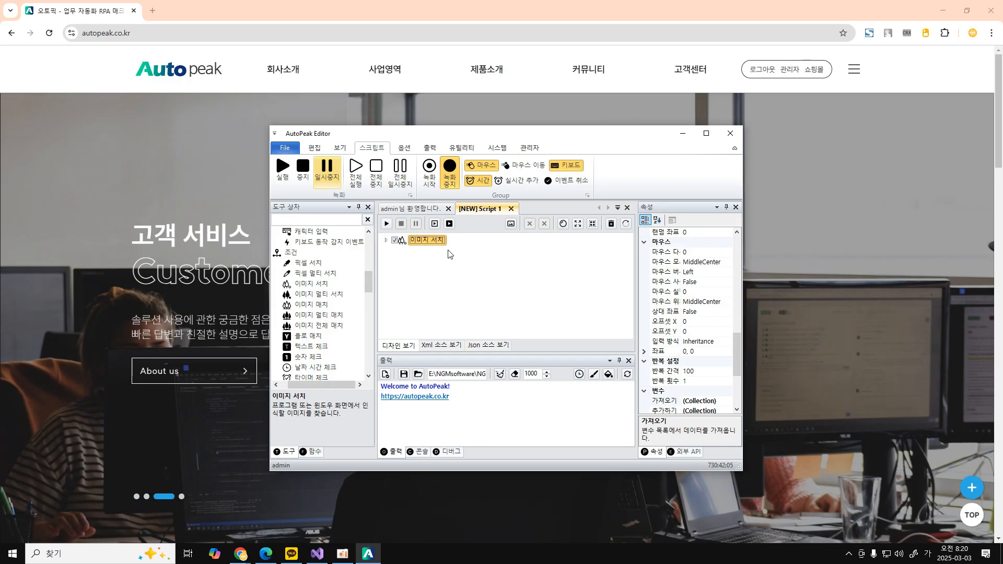
# - Minimize the browser so the desktop icons are exposed, and return to the script editor
pyautogui.click(940, 9)
pyautogui.click(940, 9)
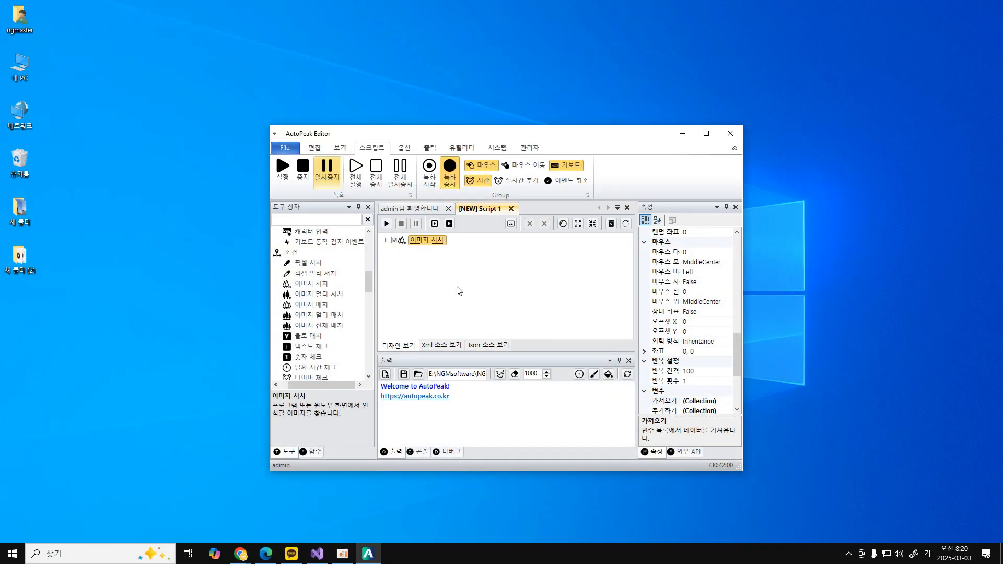
pyautogui.click(21, 73)
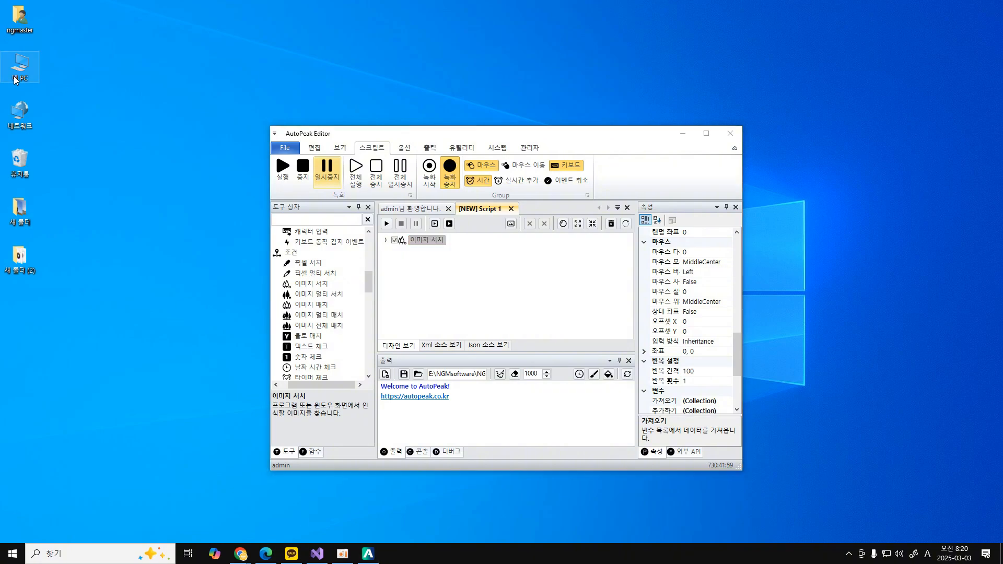
pyautogui.click(142, 118)
pyautogui.click(502, 307)
# - Choose the saved file 2.png as the image of the 이미지 서치 action
pyautogui.scroll(-4, 656, 355)
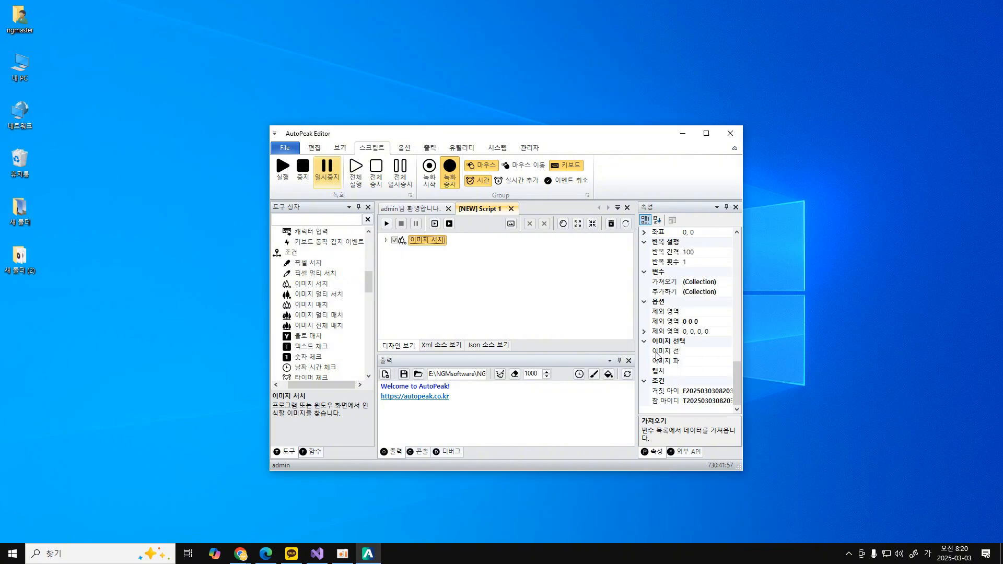
pyautogui.click(668, 371)
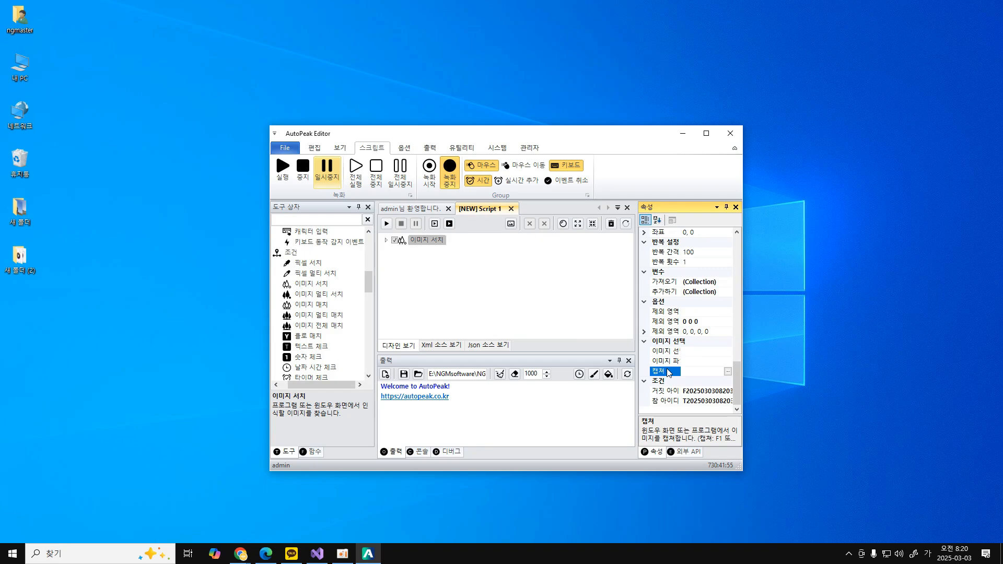
pyautogui.click(667, 351)
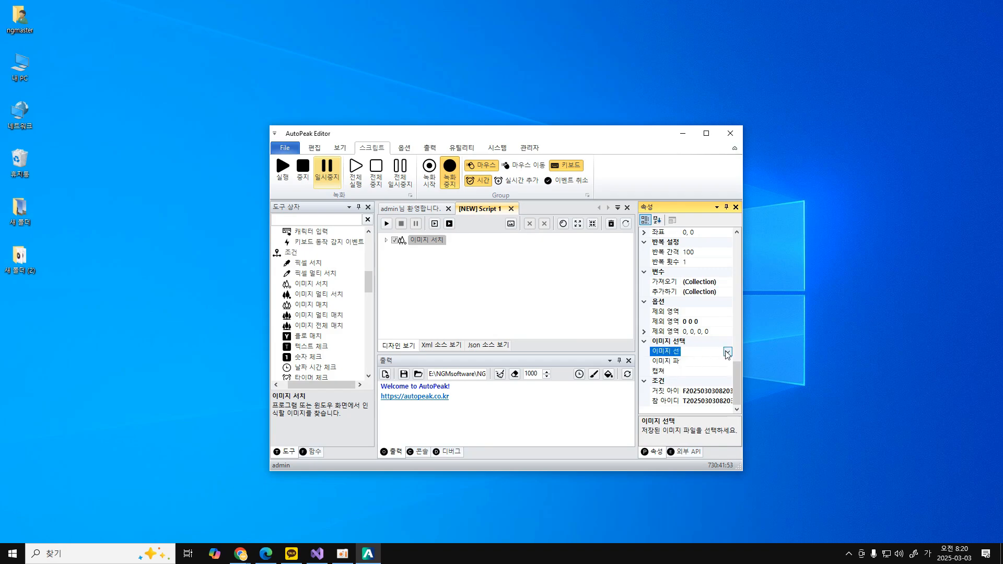
pyautogui.click(728, 353)
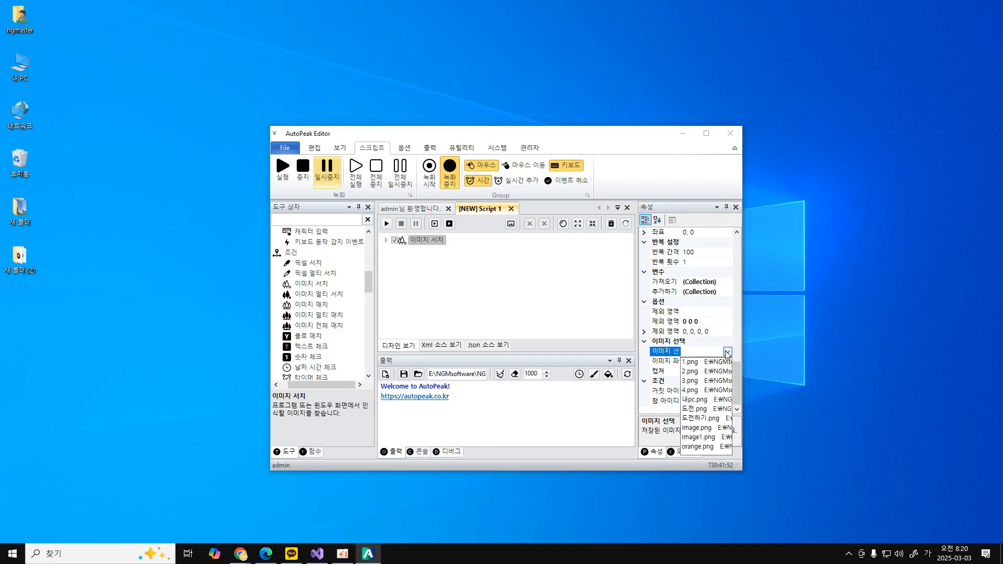
pyautogui.click(704, 375)
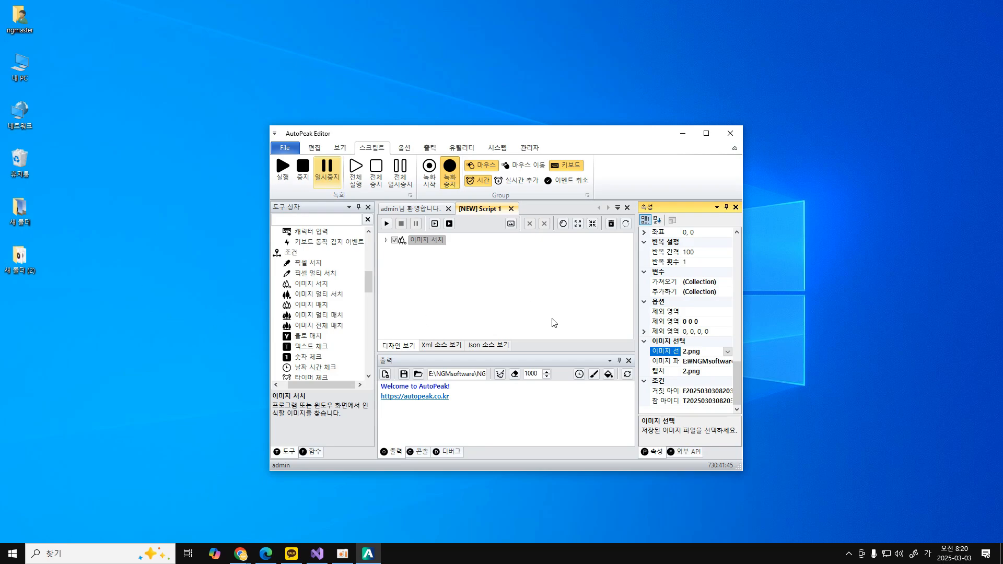
# - Start a screen capture for the 이미지 서치 action and frame the 내 PC desktop icon with a region about 47 by 63 pixels
pyautogui.click(653, 372)
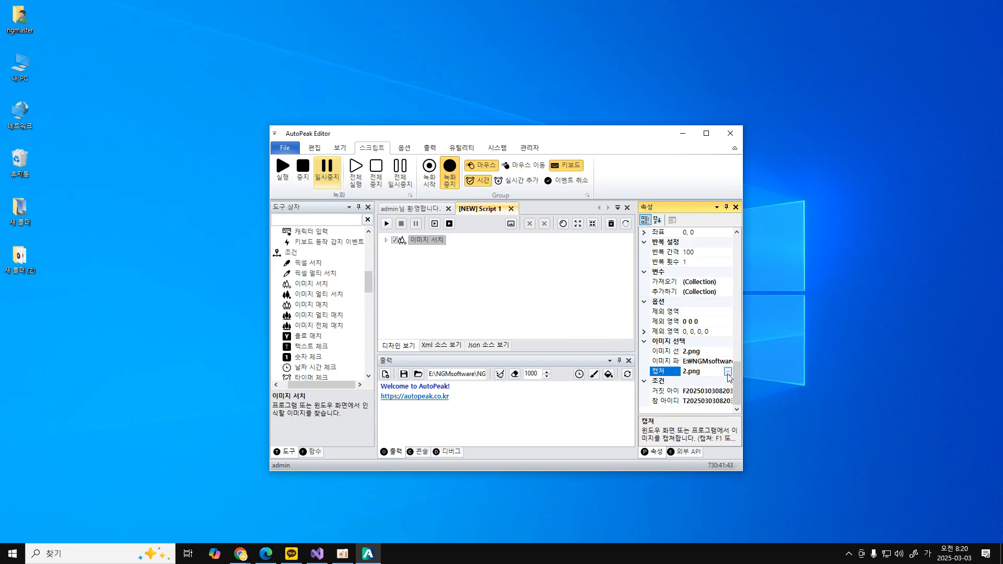
pyautogui.click(727, 372)
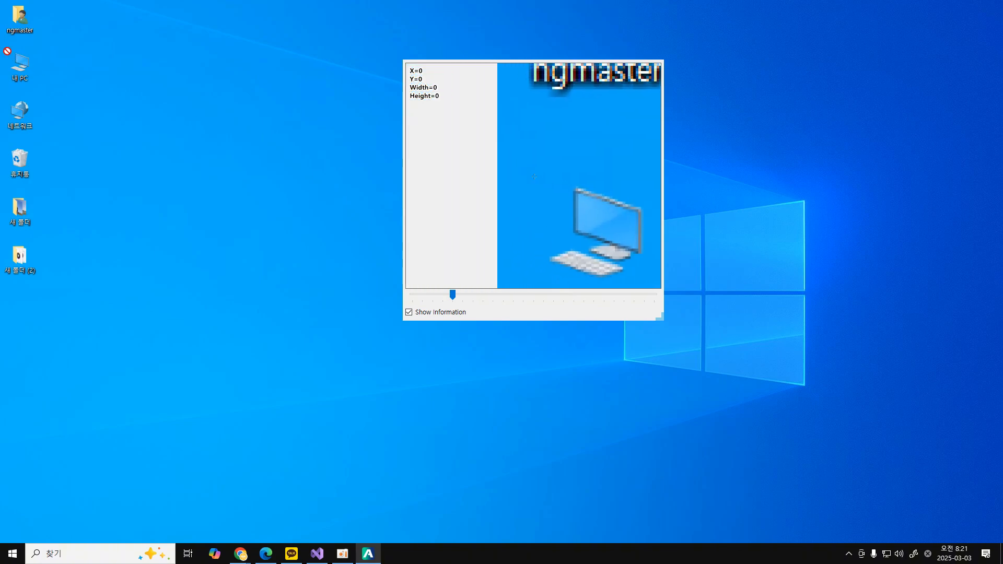
pyautogui.moveTo(27, 78); pyautogui.dragTo(33, 83)
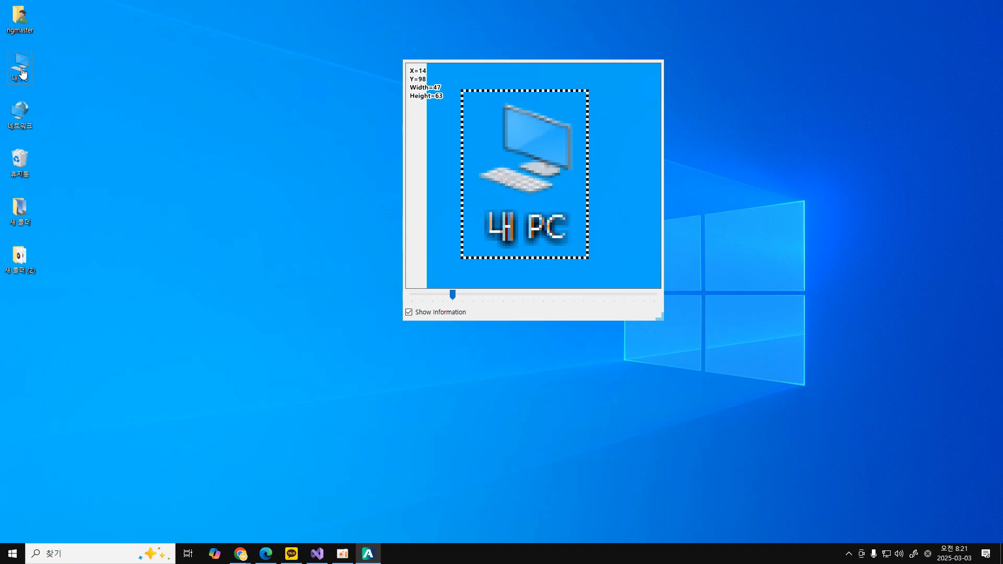
# - Move the capture region over the 내 PC icon to about X=19, Y=101
pyautogui.press('Right')
pyautogui.press('Right')
pyautogui.press('Right')
pyautogui.press('Right')
pyautogui.press('Right')
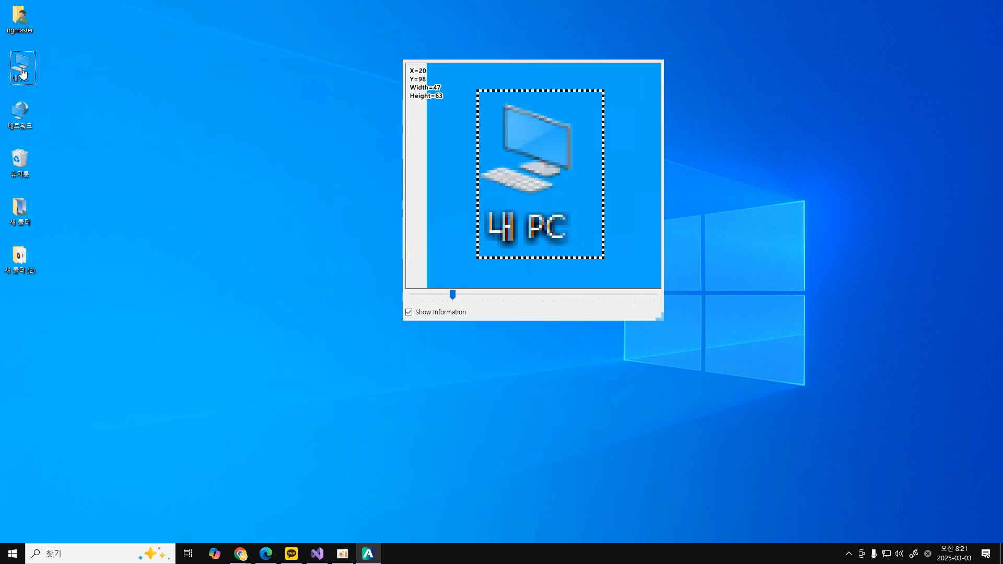
pyautogui.press('Down')
pyautogui.press('Down')
pyautogui.press('Down')
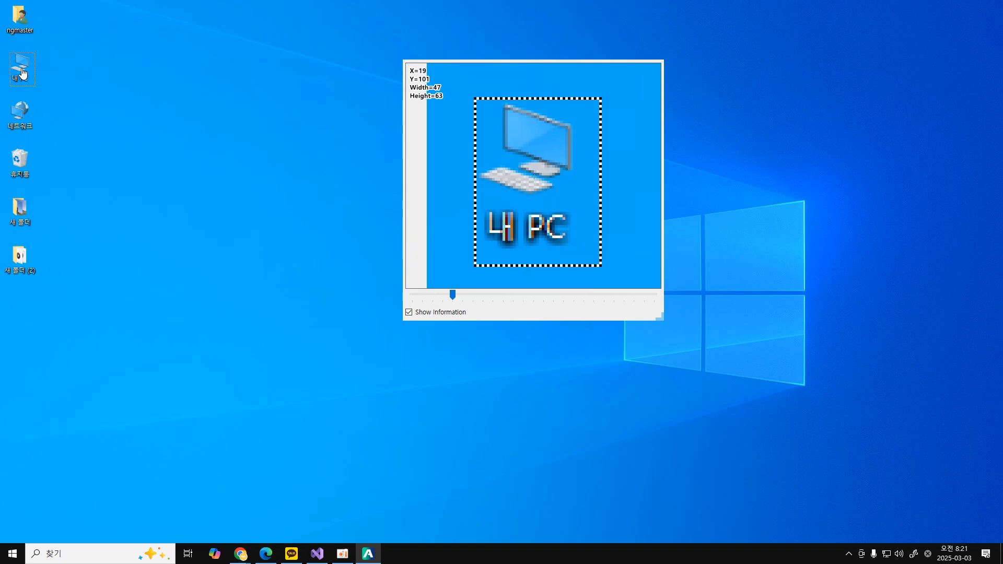
# - Shrink the capture region to about 39 by 58 pixels so it fits tightly around the 내 PC icon
pyautogui.hotkey('shift', 'Up')
pyautogui.hotkey('shift', 'Up')
pyautogui.hotkey('shift', 'Up')
pyautogui.hotkey('shift', 'Up')
pyautogui.hotkey('shift', 'Up')
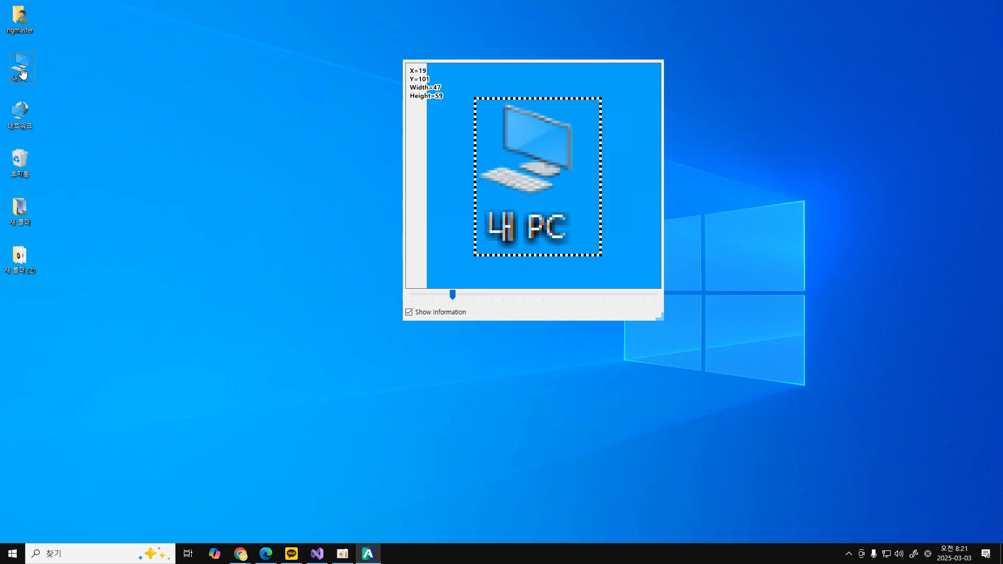
pyautogui.hotkey('shift', 'Left')
pyautogui.hotkey('shift', 'Left')
pyautogui.hotkey('shift', 'Left')
pyautogui.hotkey('shift', 'Left')
pyautogui.hotkey('shift', 'Left')
pyautogui.hotkey('shift', 'Left')
pyautogui.hotkey('shift', 'Left')
pyautogui.hotkey('shift', 'Left')
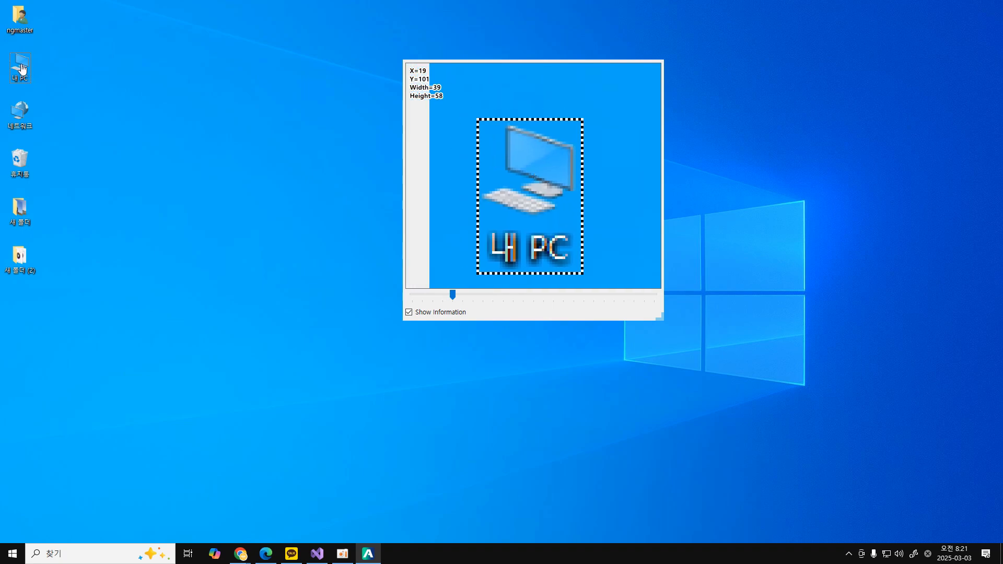
# - Adjust the capture region to about 42 by 60 pixels and save the capture as 내pc.png, overwriting the existing file
pyautogui.moveTo(21, 64)
pyautogui.mouseDown()
pyautogui.moveTo(31, 70)
pyautogui.moveTo(20, 58)
pyautogui.moveTo(23, 66)
pyautogui.mouseUp()
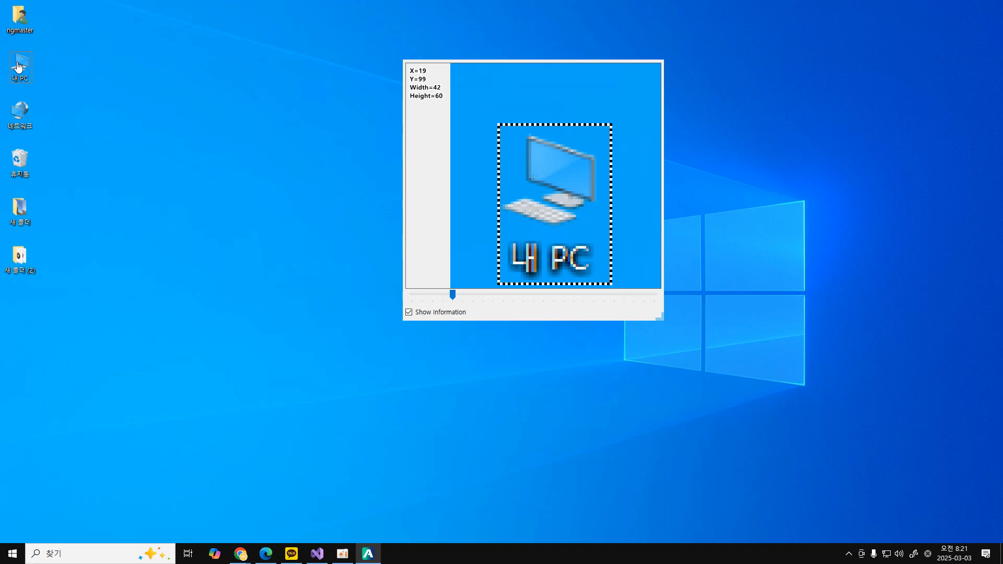
pyautogui.click(18, 63)
pyautogui.moveTo(134, 28); pyautogui.dragTo(270, 59)
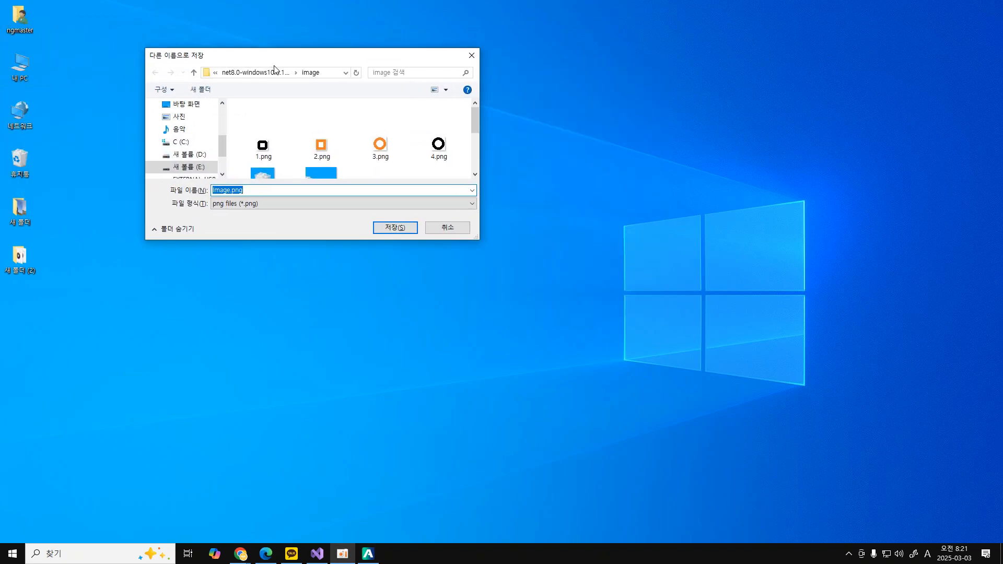
pyautogui.scroll(-1, 345, 150)
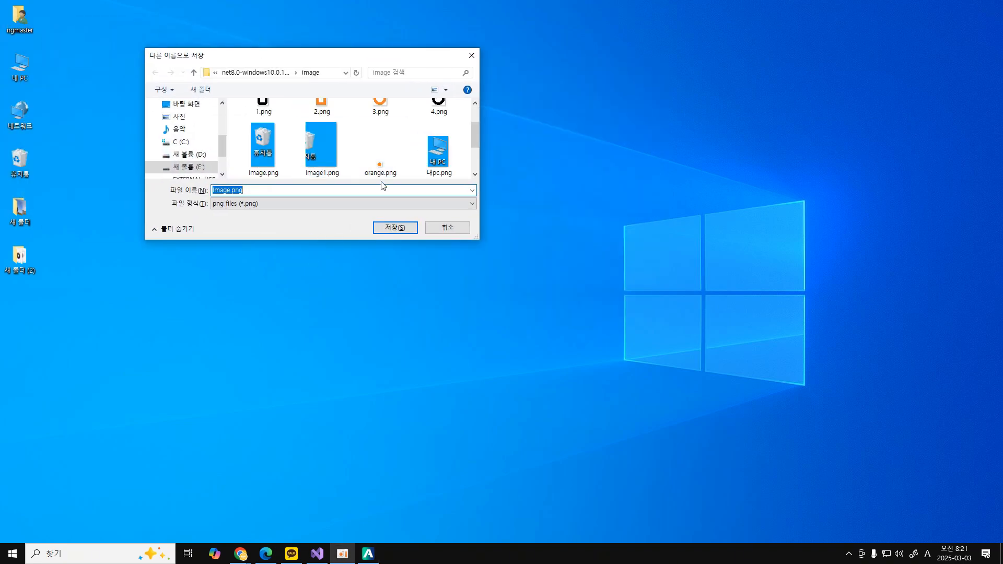
pyautogui.click(433, 163)
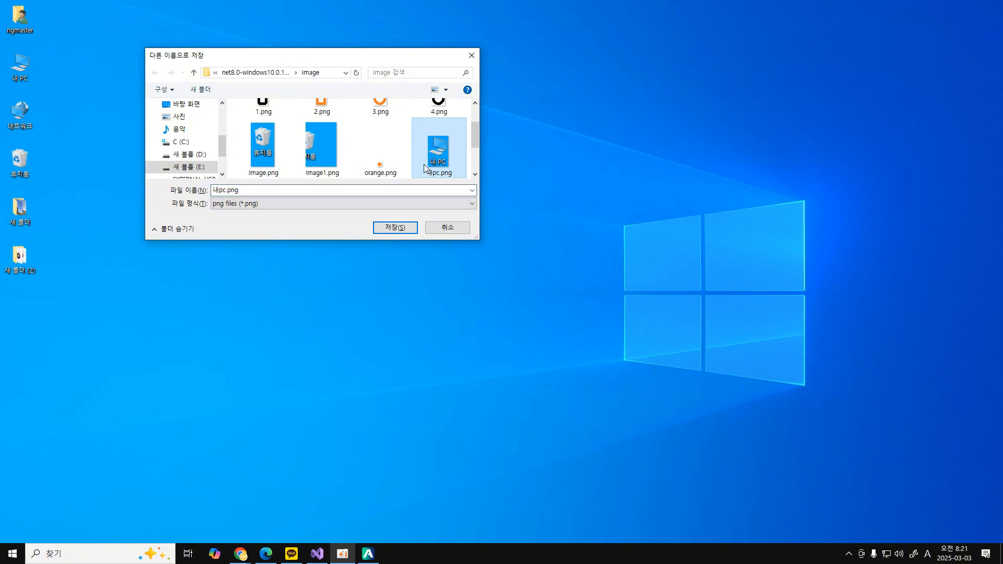
pyautogui.click(395, 227)
pyautogui.click(514, 276)
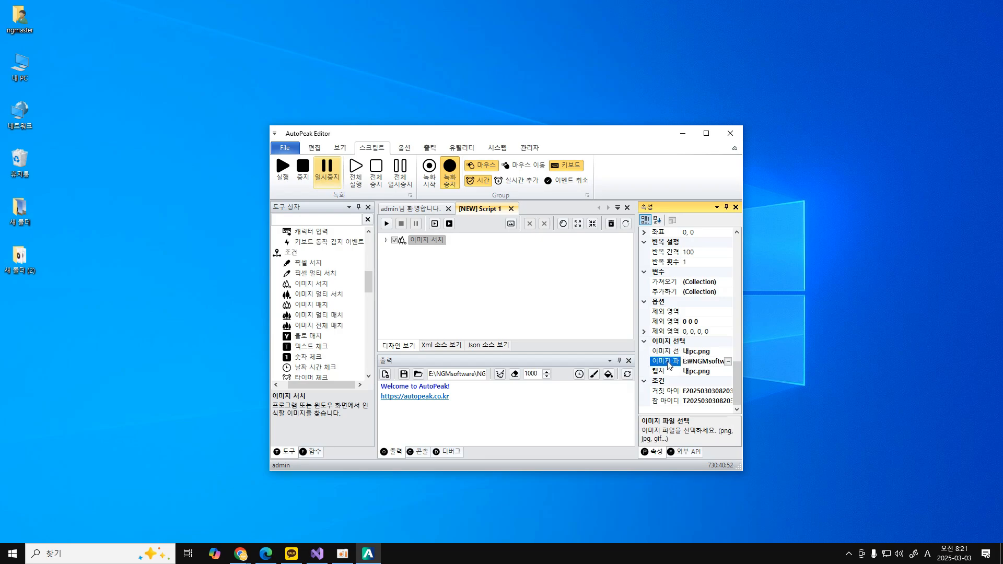
# - Set the 마우스 사용 property of the 이미지 서치 action to True
pyautogui.scroll(2, 667, 339)
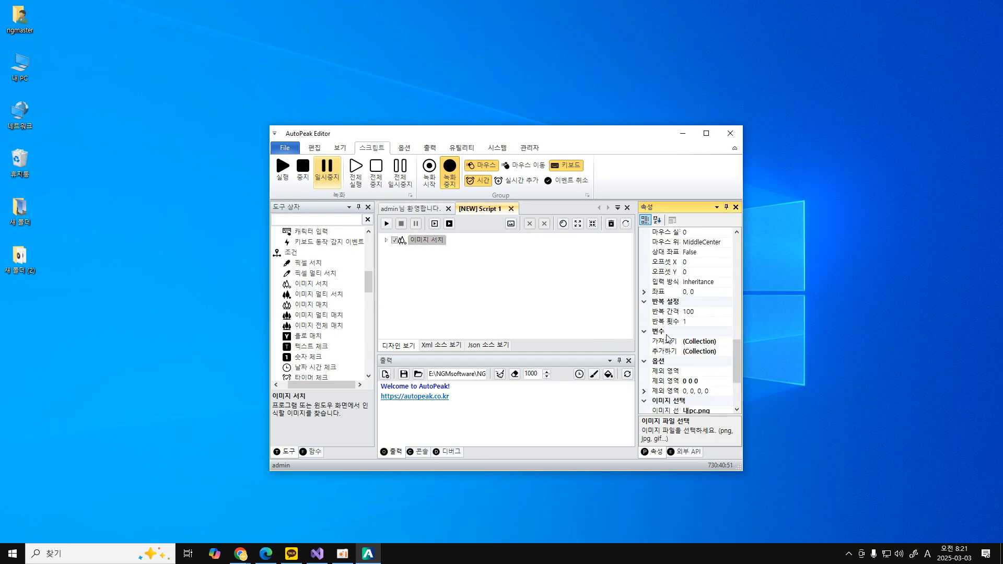
pyautogui.scroll(5, 667, 338)
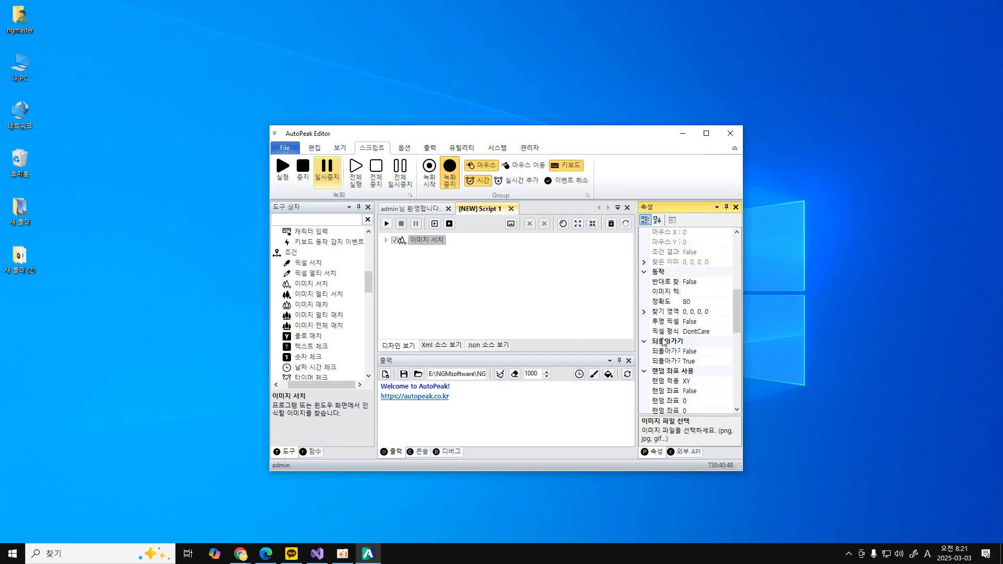
pyautogui.scroll(5, 663, 342)
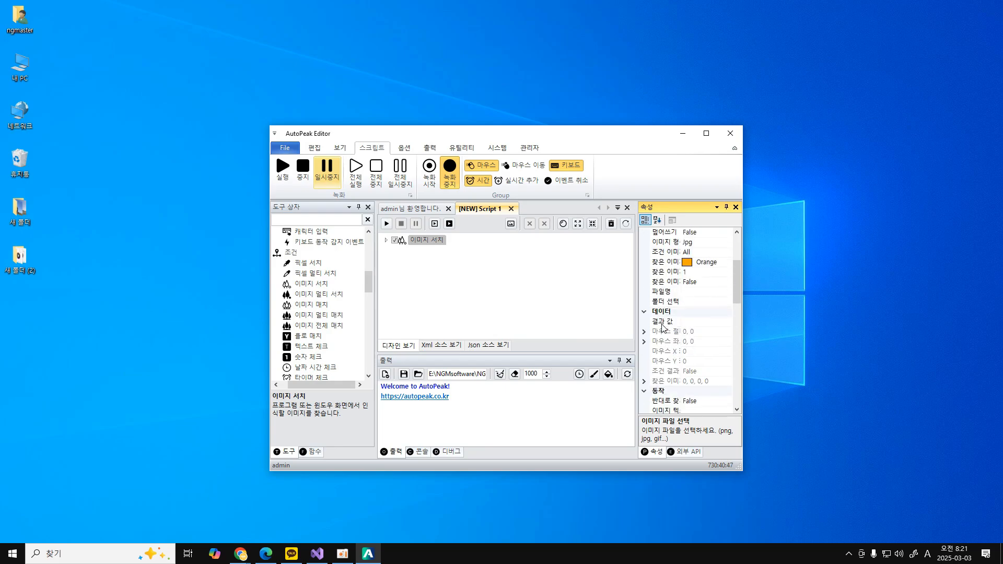
pyautogui.scroll(-5, 661, 334)
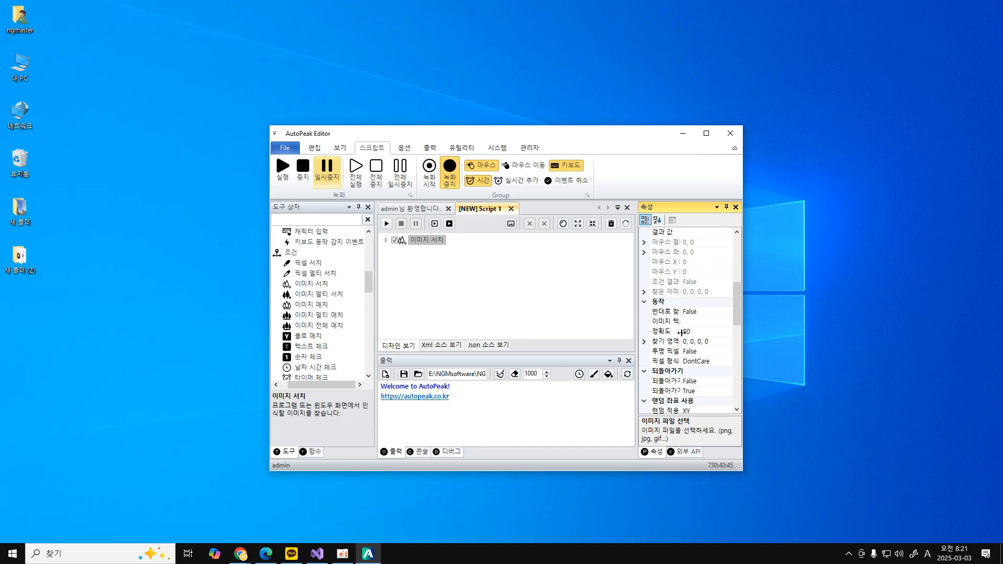
pyautogui.scroll(-1, 668, 346)
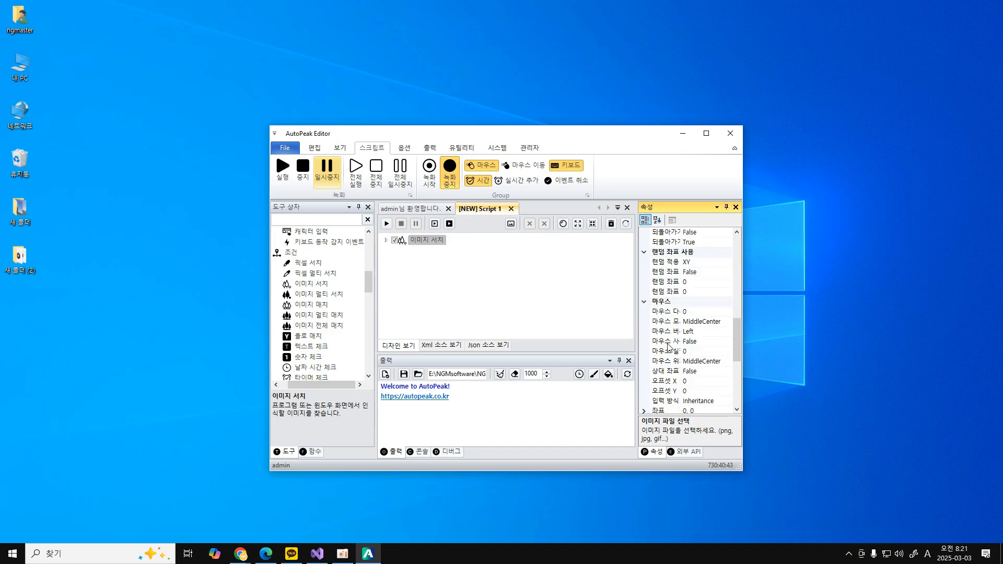
pyautogui.click(669, 342)
pyautogui.doubleClick(668, 342)
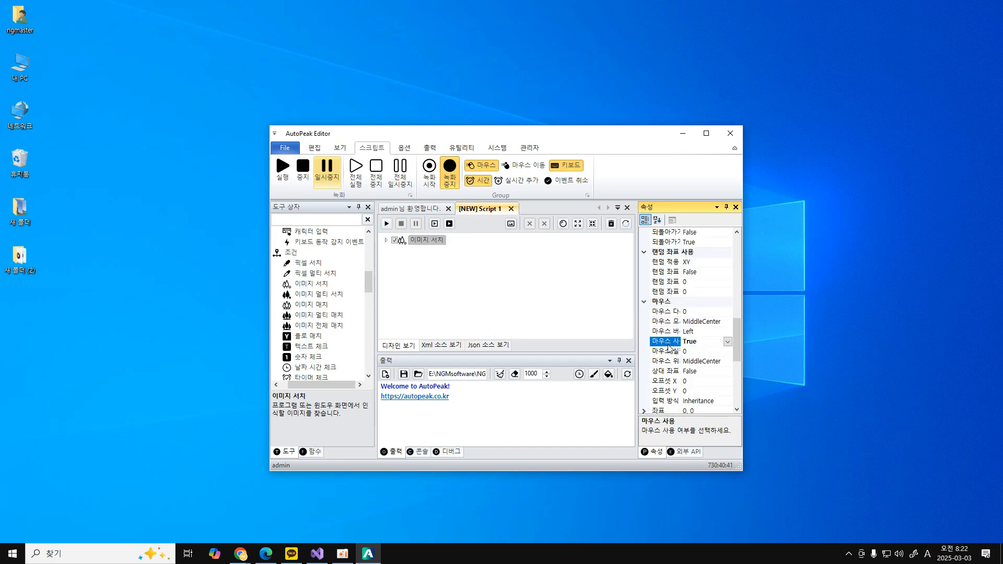
pyautogui.click(500, 292)
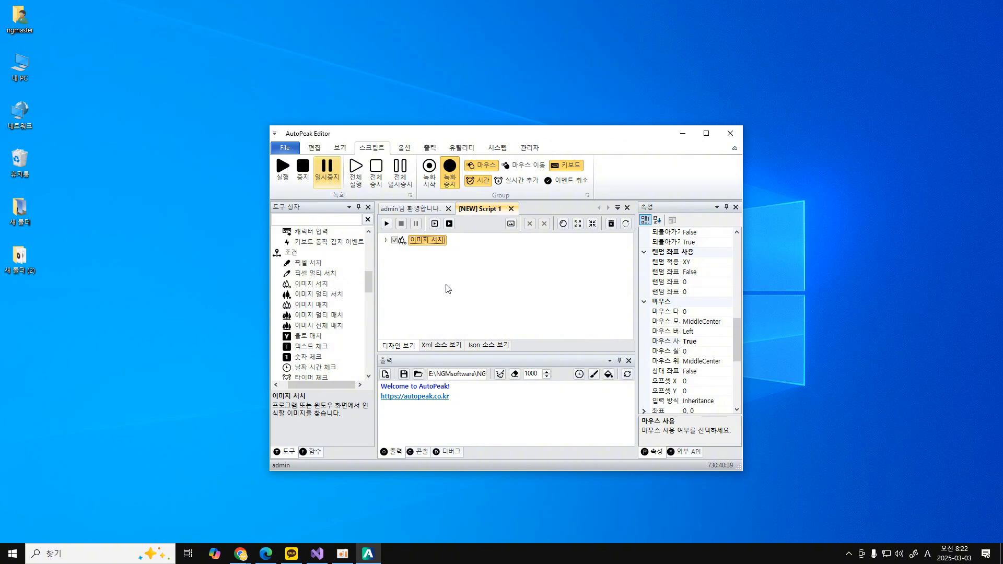
pyautogui.click(660, 345)
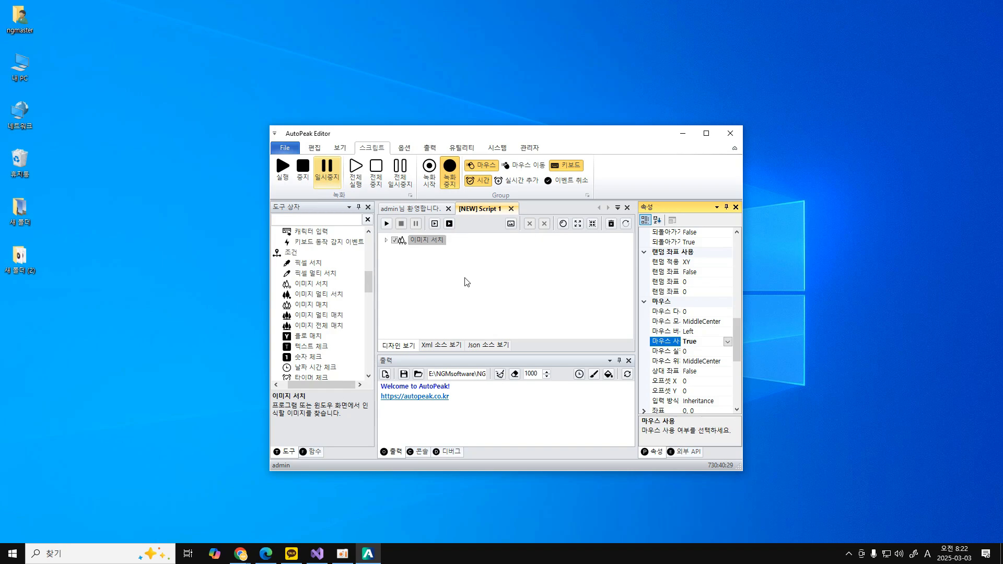
# - Run the script several times to test the mouse action on the 내 PC icon
pyautogui.click(386, 225)
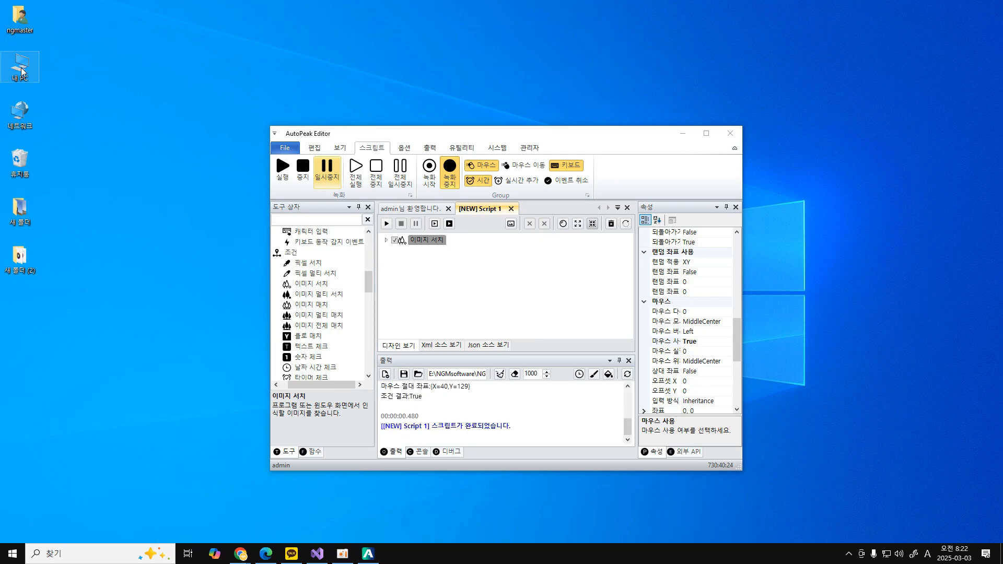
pyautogui.click(386, 224)
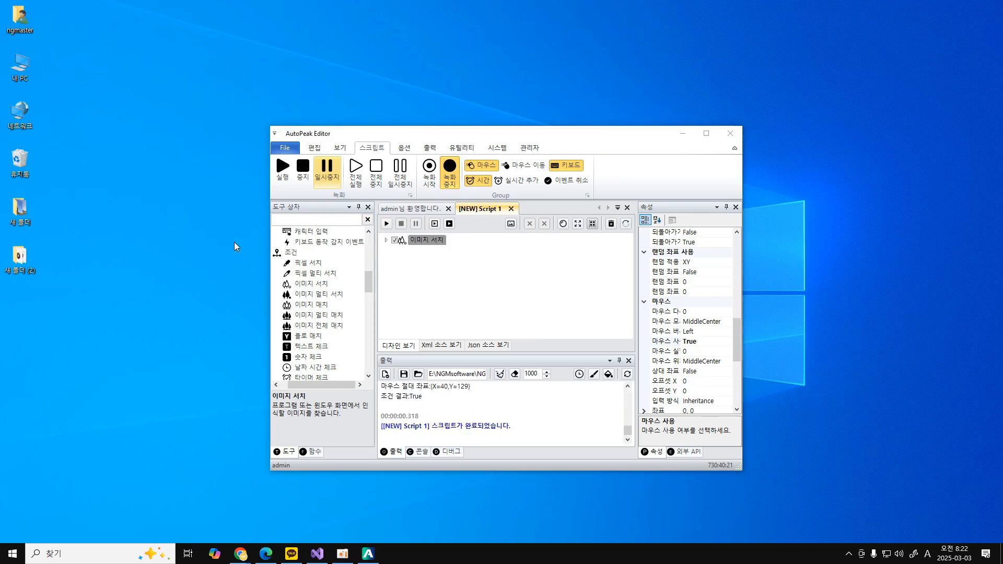
pyautogui.click(387, 223)
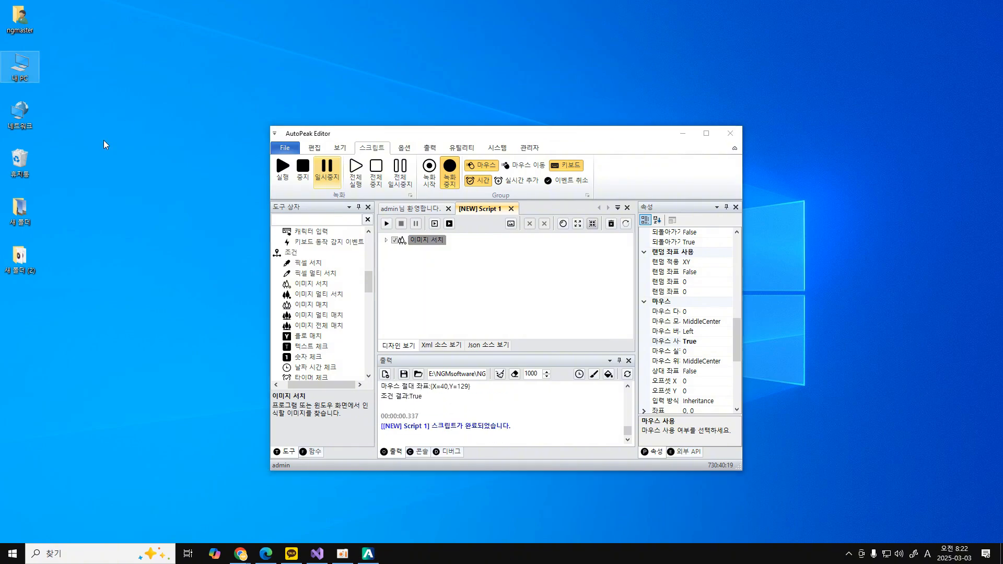
pyautogui.click(386, 223)
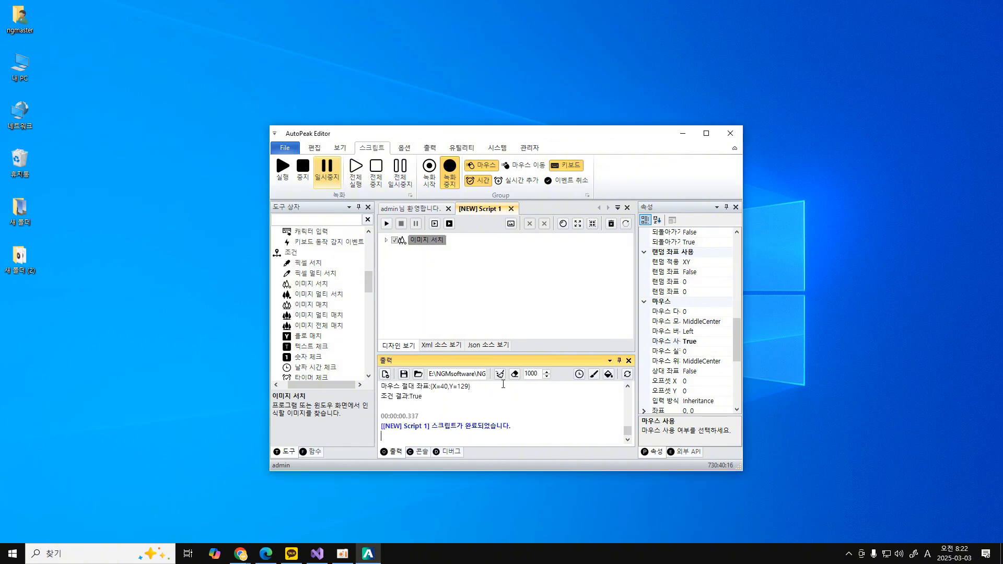
# - Set the action's 마우스 버튼 property to Right, run the script, and dismiss the icon's context menu
pyautogui.click(662, 331)
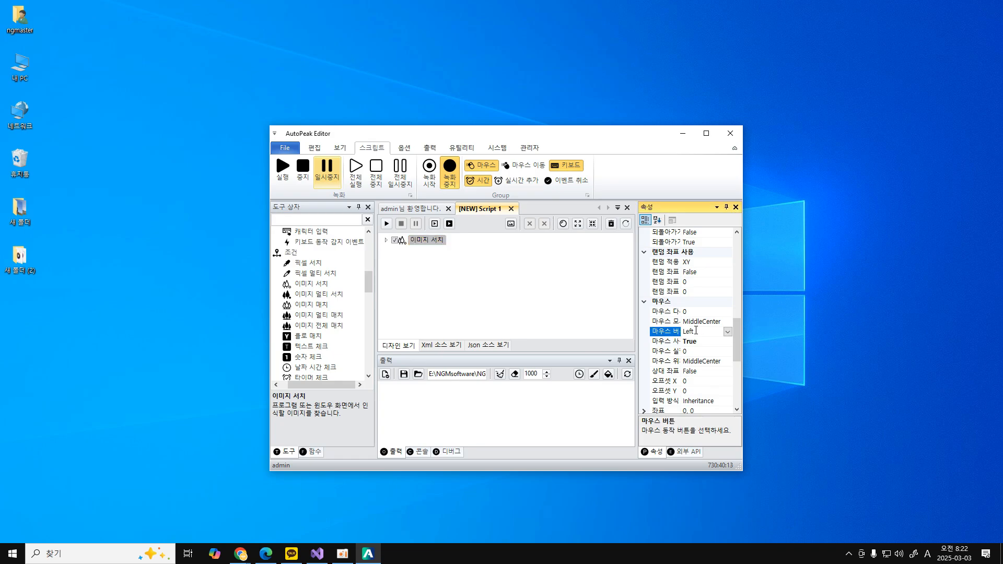
pyautogui.click(728, 331)
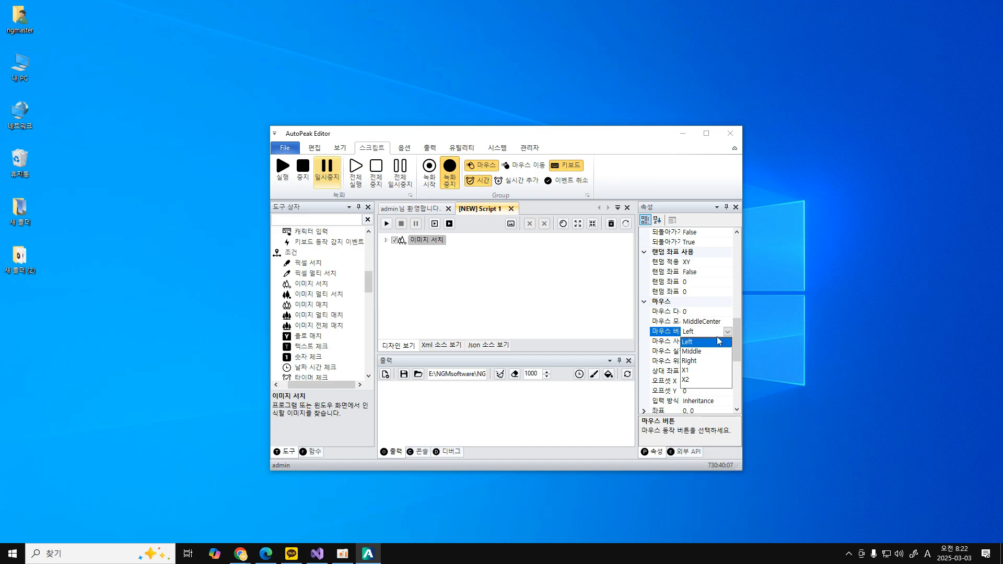
pyautogui.click(702, 361)
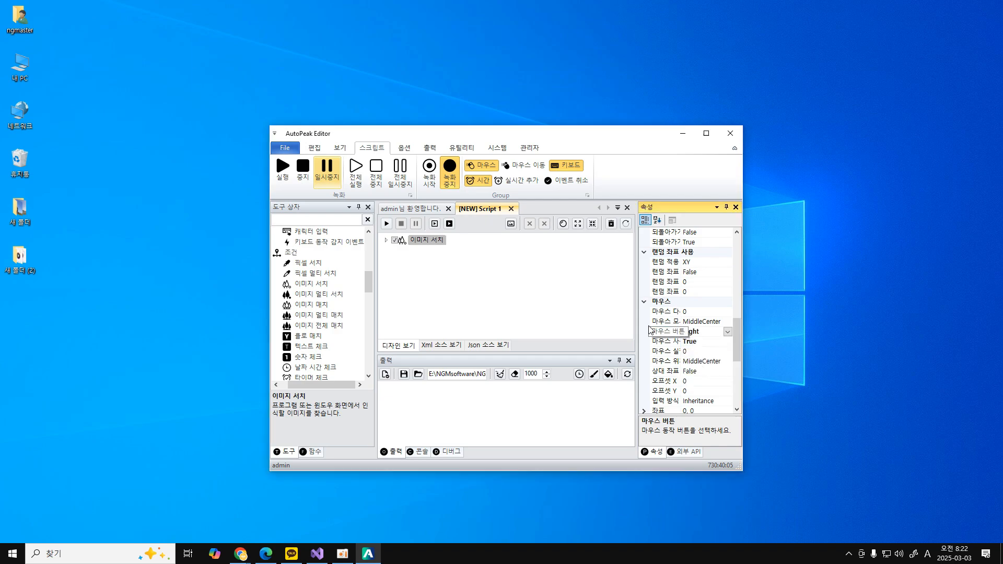
pyautogui.click(388, 224)
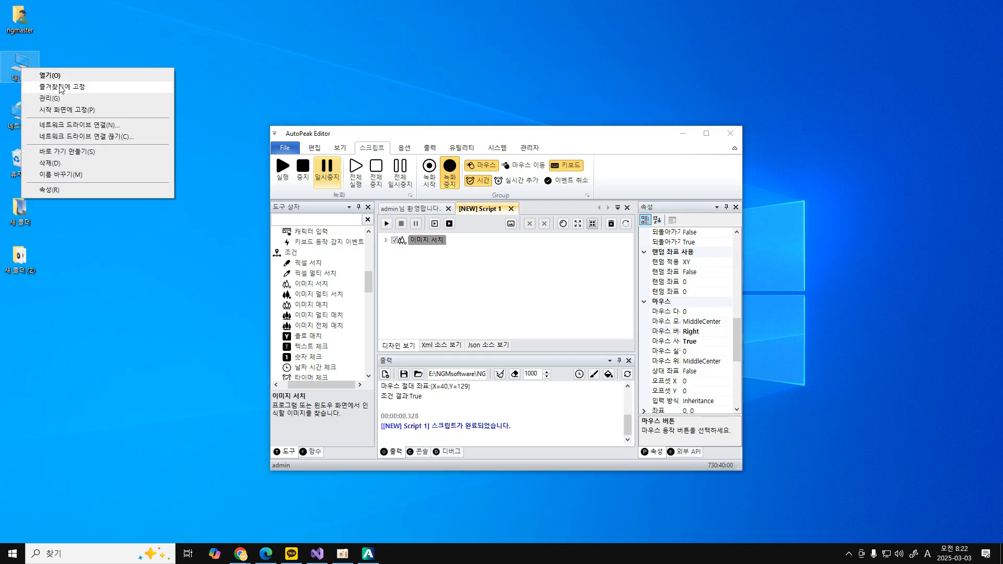
pyautogui.click(171, 251)
pyautogui.click(484, 255)
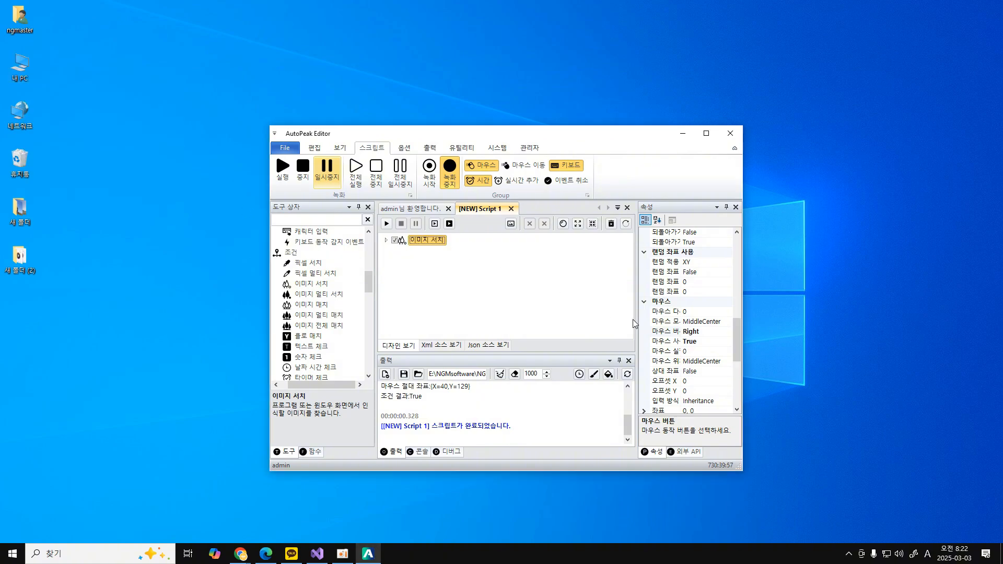
# - Reset the 마우스 버튼 property of the 이미지 서치 action to its default, Left
pyautogui.rightClick(669, 332)
pyautogui.click(709, 338)
pyautogui.click(579, 306)
# - Read the description of the 마우스 다운 업 지연 property and set its value to 1000
pyautogui.click(672, 312)
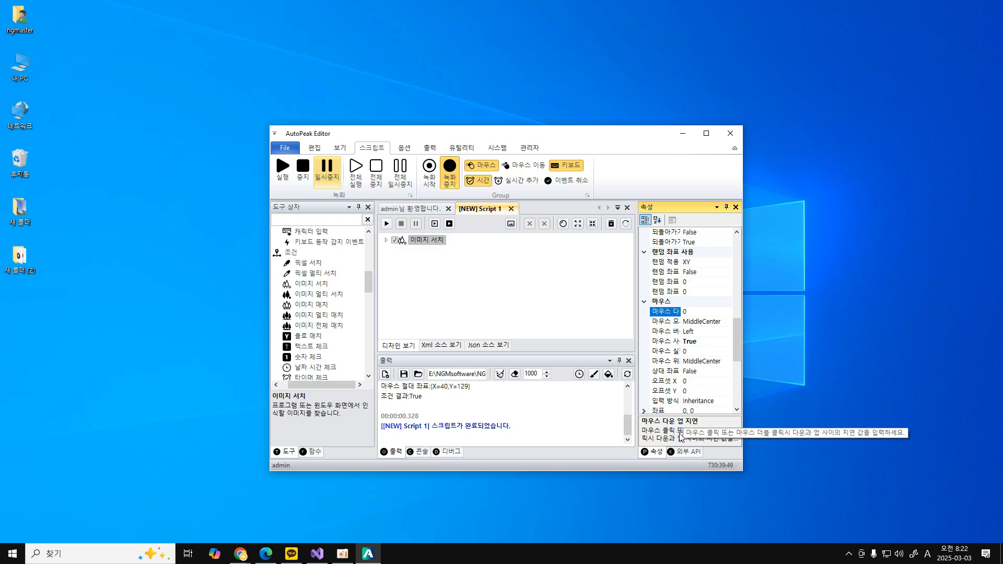
pyautogui.click(506, 297)
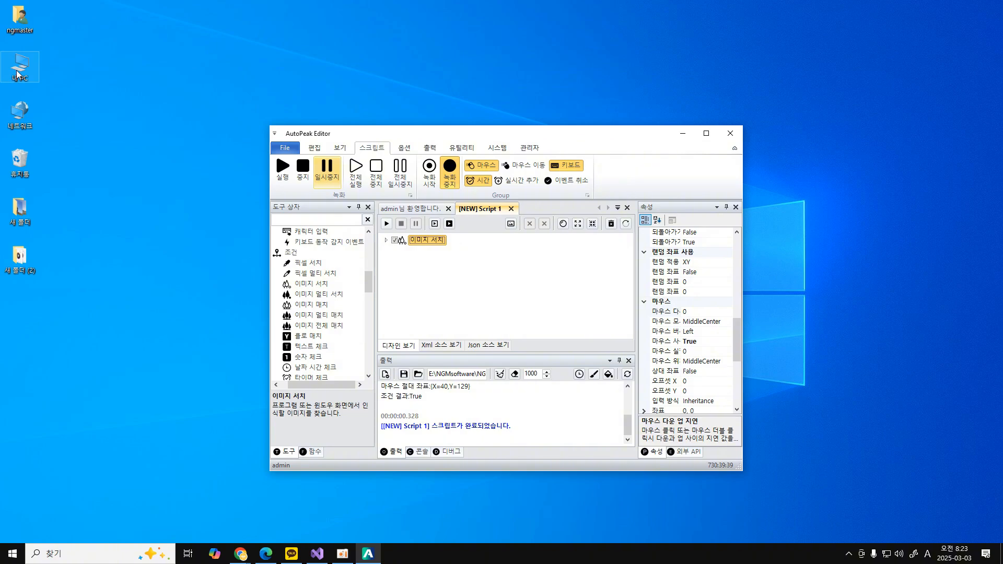
pyautogui.click(663, 313)
pyautogui.write('1000')
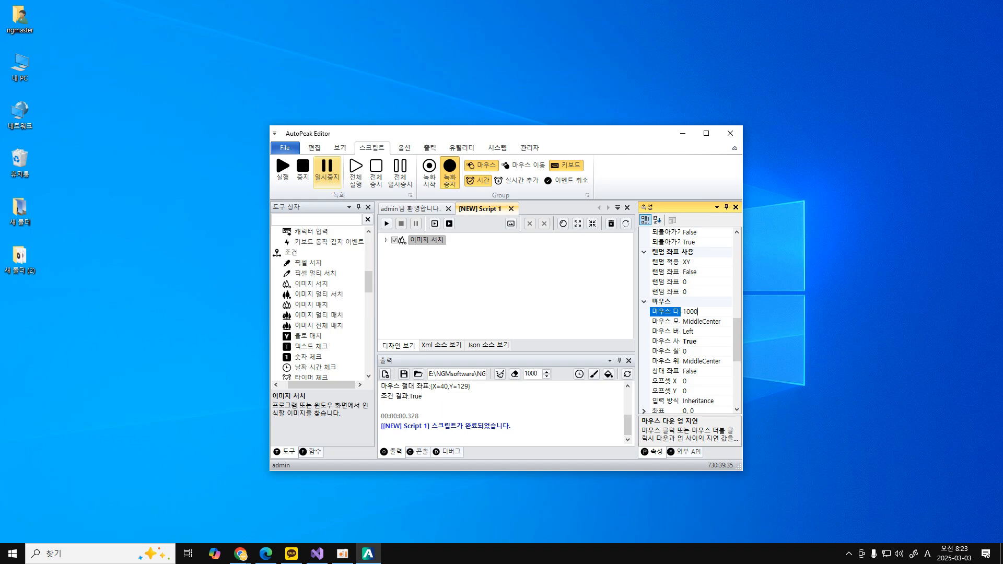
pyautogui.click(465, 286)
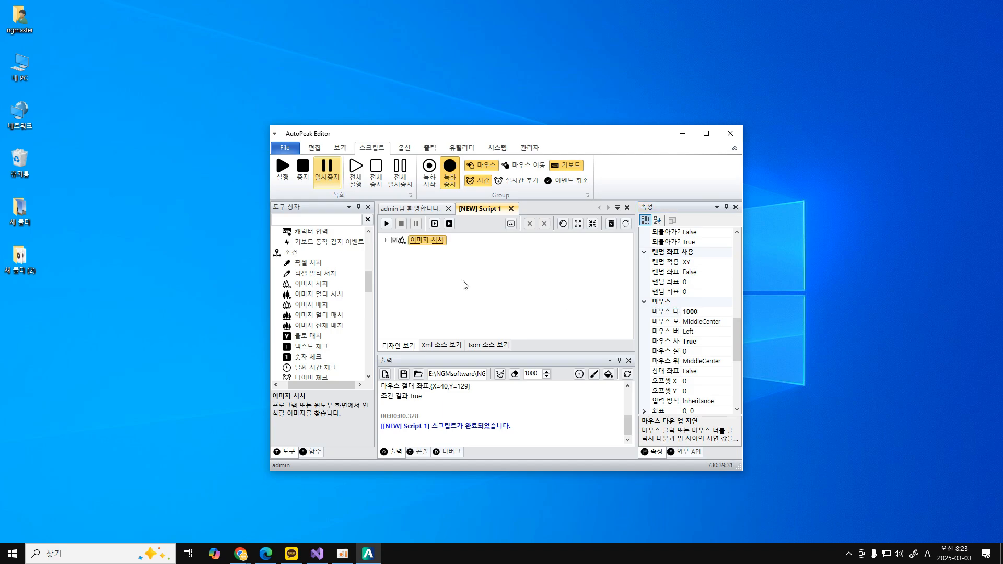
# - Run the script twice to test the mouse down-up delay on the 내 PC icon
pyautogui.click(386, 225)
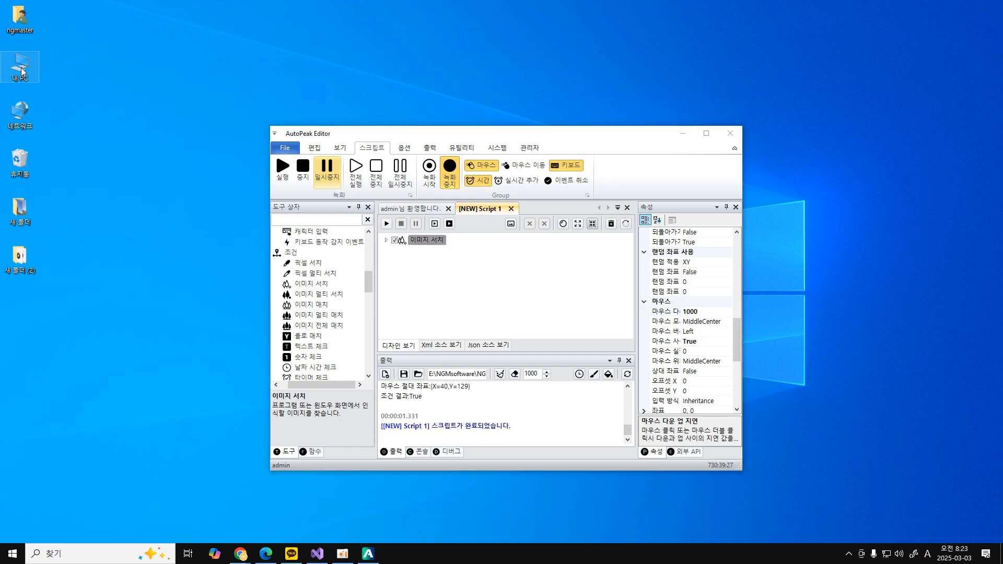
pyautogui.click(464, 400)
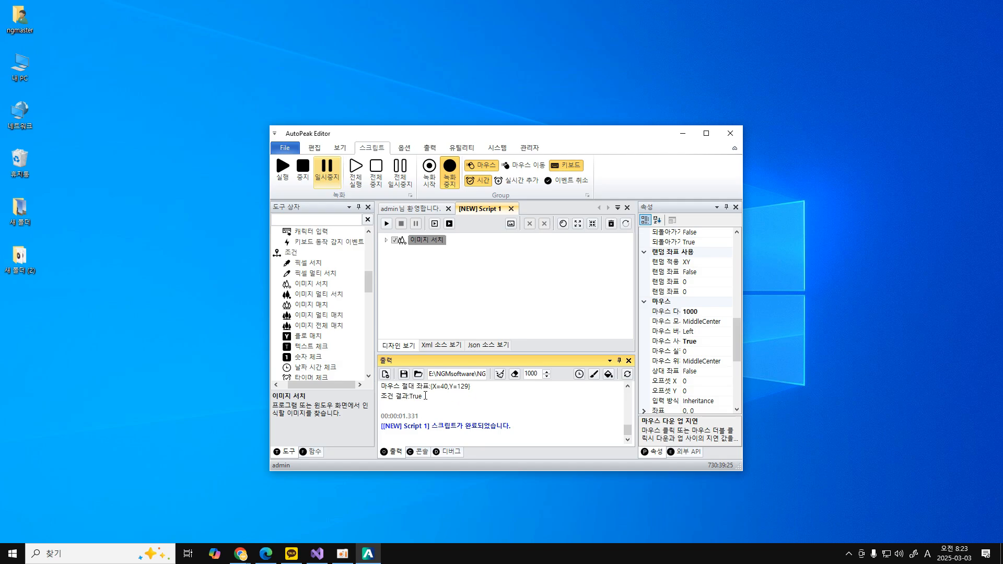
pyautogui.click(386, 225)
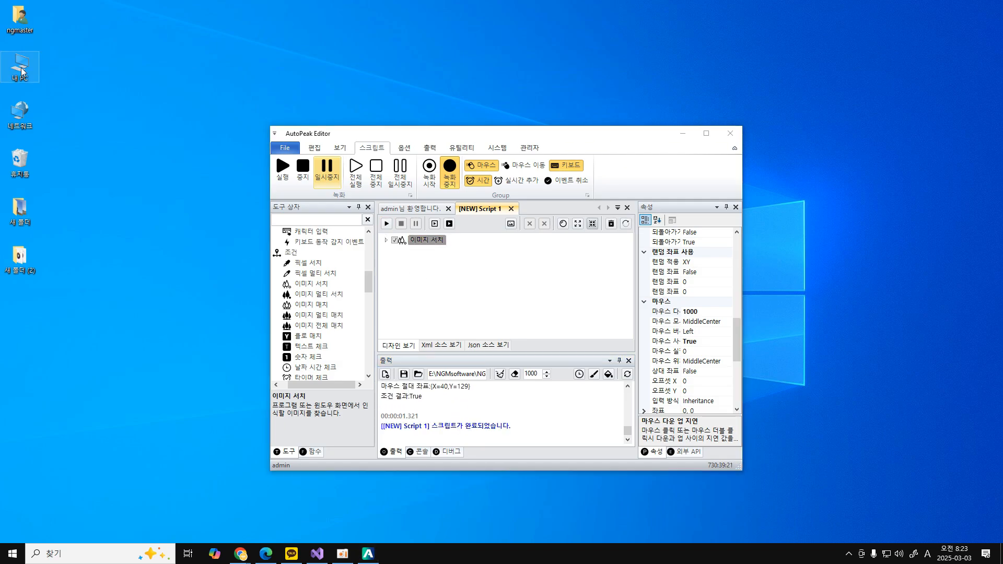
pyautogui.click(461, 398)
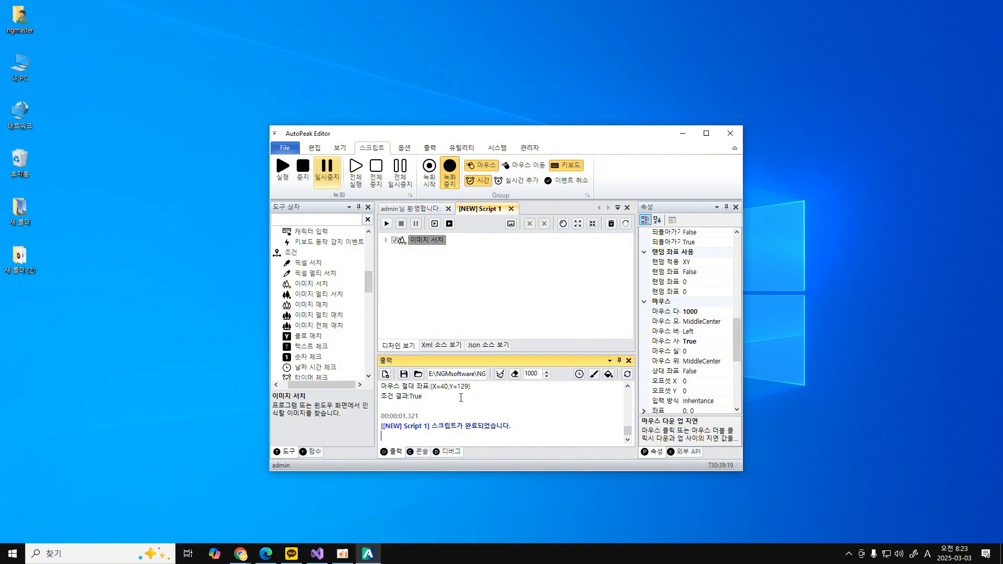
# - Reset the 마우스 다운 업 지연 property to its default and run the script again
pyautogui.rightClick(656, 311)
pyautogui.click(666, 317)
pyautogui.click(386, 224)
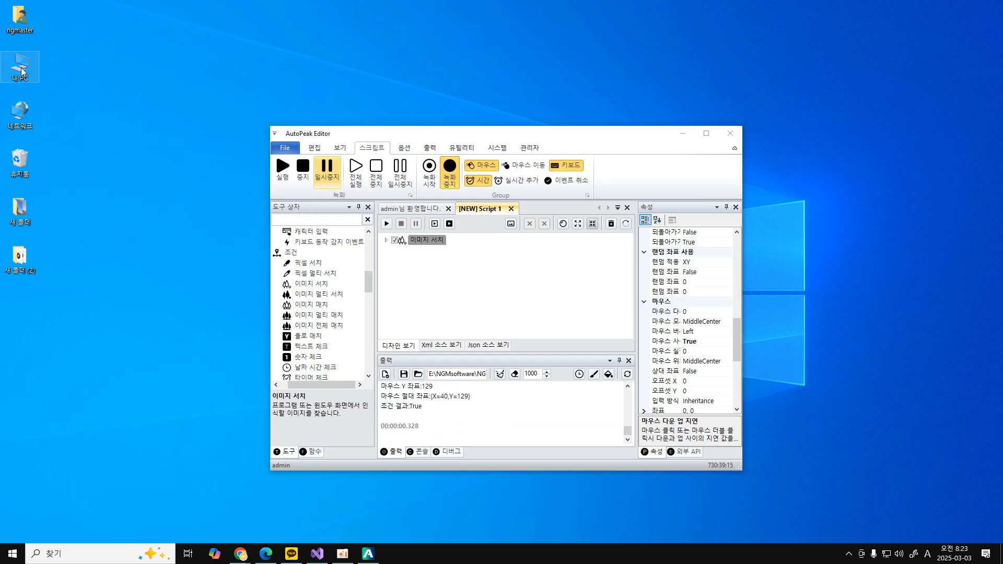
# - Read the description of the 마우스 모서리 위치 property of the 이미지 서치 action and view its position choices
pyautogui.click(420, 419)
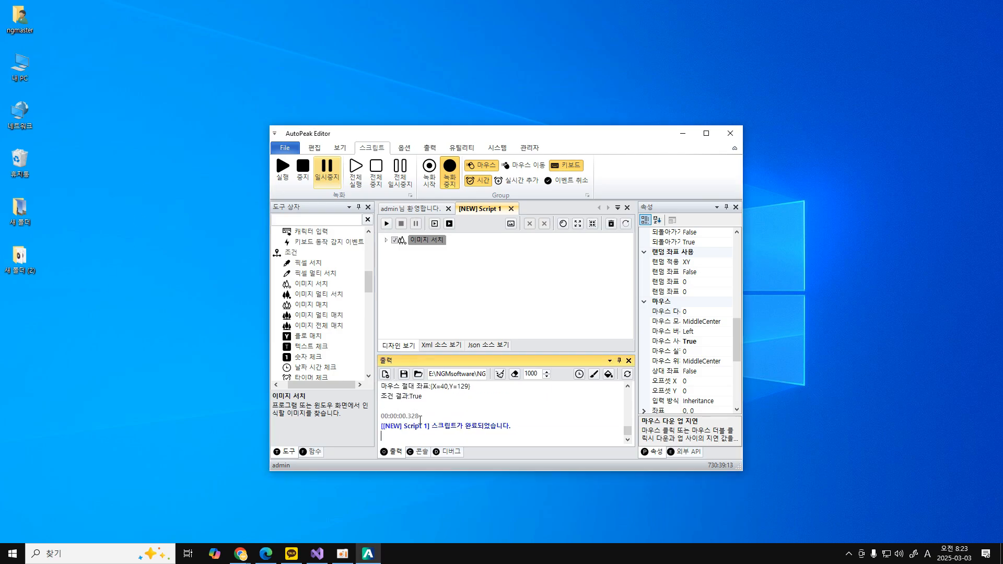
pyautogui.click(511, 306)
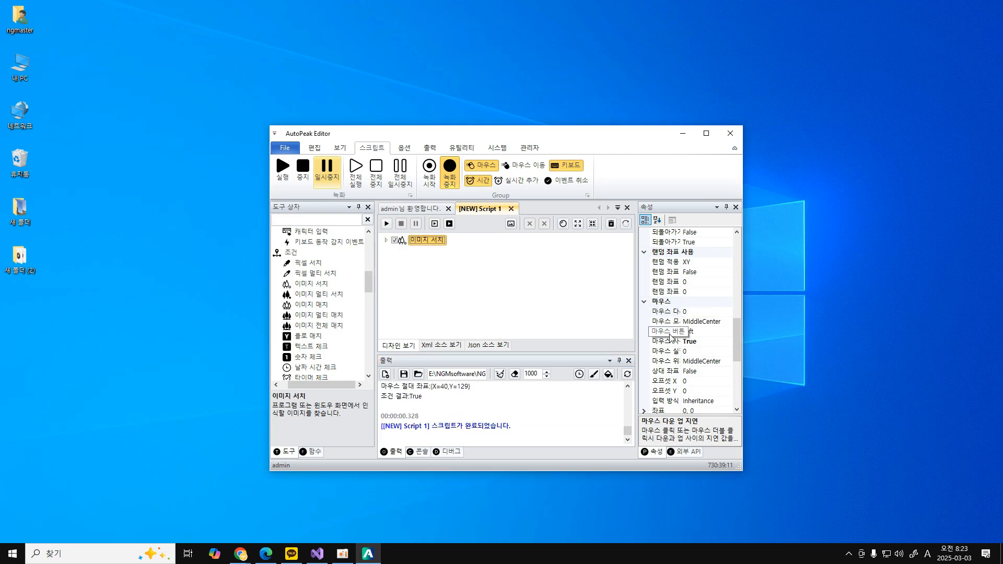
pyautogui.click(674, 313)
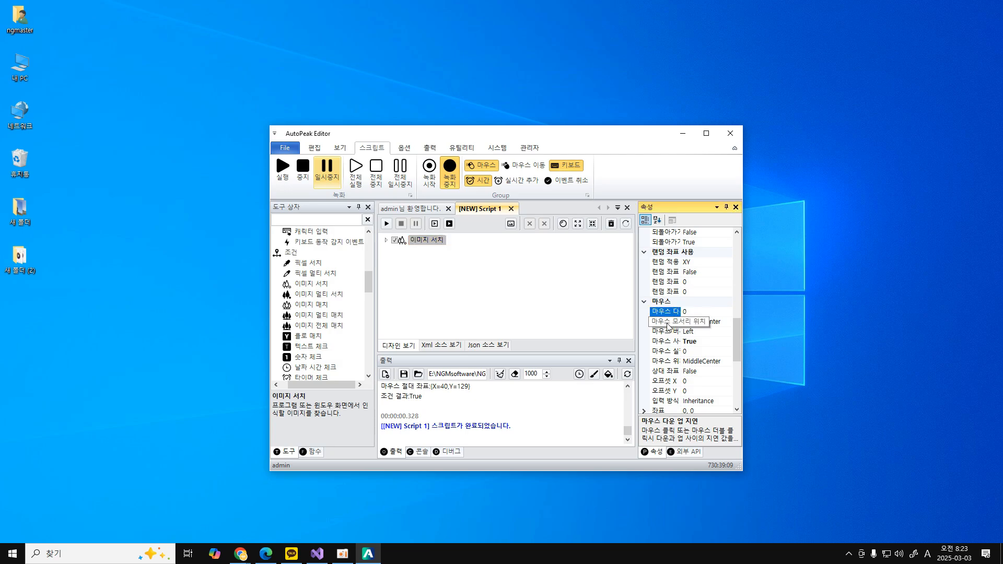
pyautogui.click(668, 327)
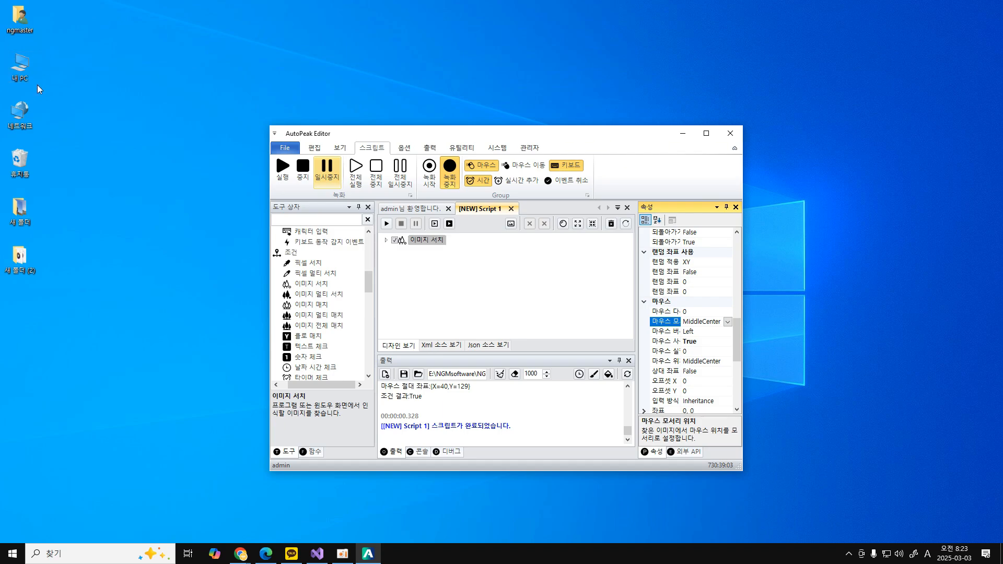
pyautogui.click(728, 322)
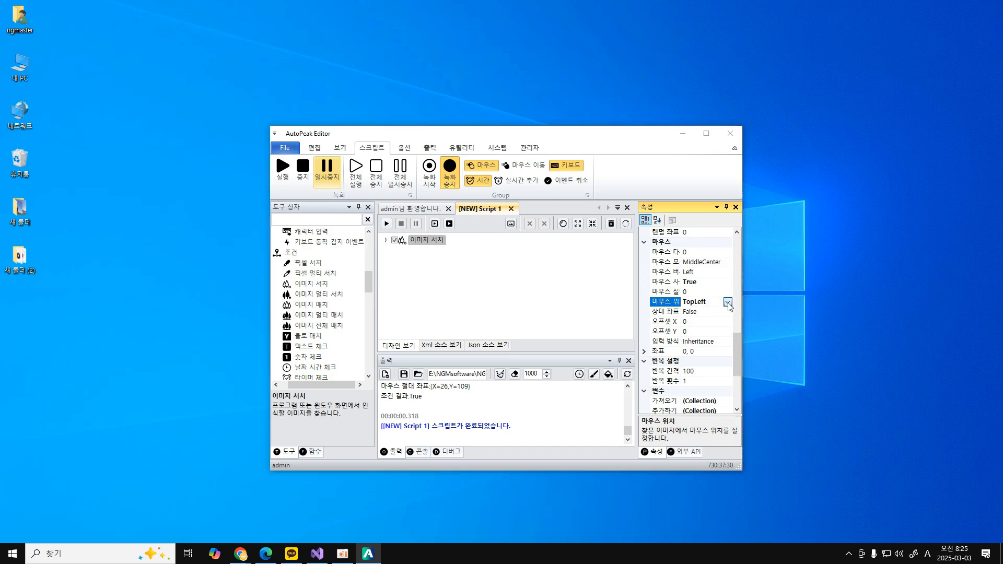
# - Set the 마우스 위치 property to TopLeft and run the script
pyautogui.click(728, 302)
pyautogui.click(681, 317)
pyautogui.click(540, 293)
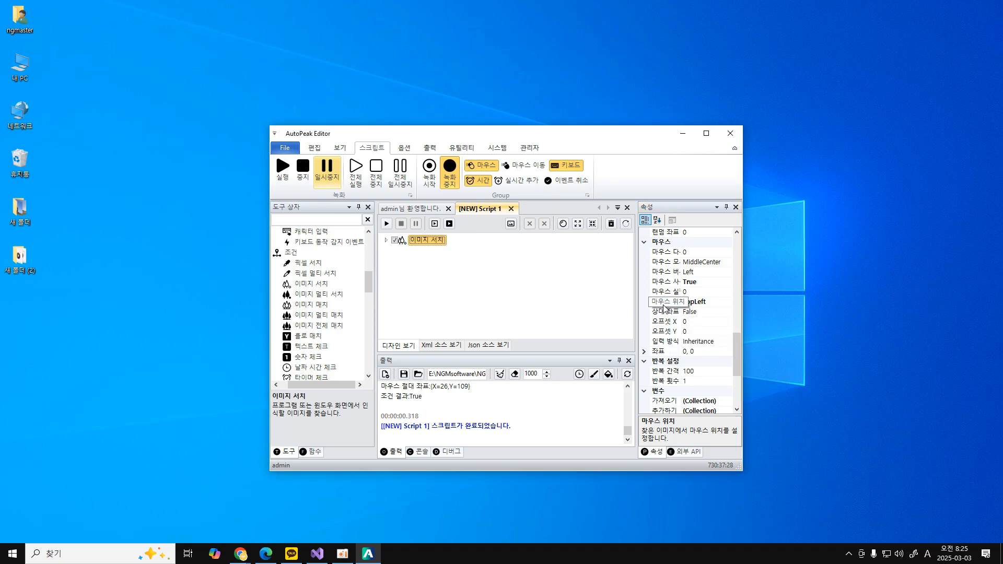
pyautogui.click(387, 225)
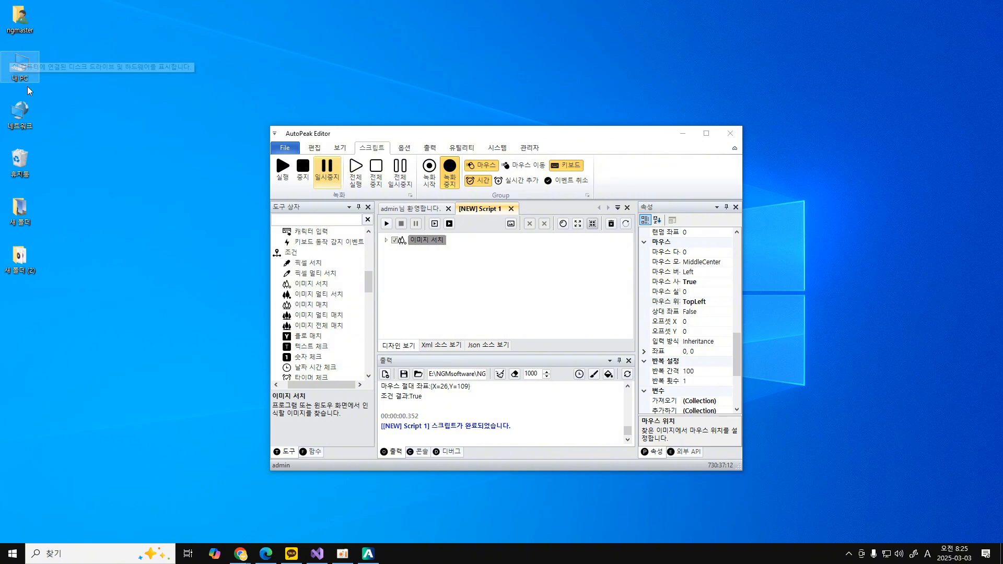
# - Review the position choices of the 마우스 위치 property without changing the selection
pyautogui.click(667, 302)
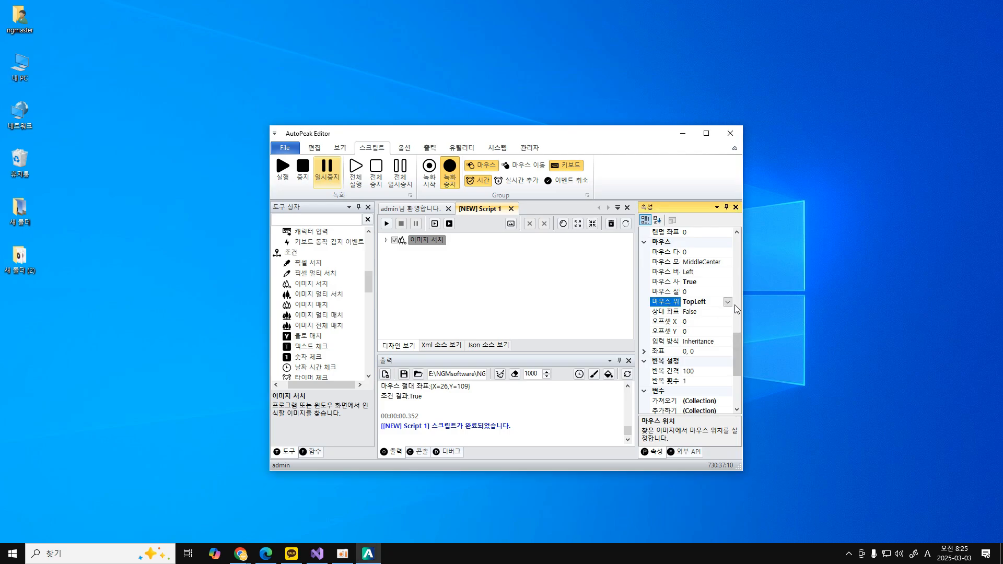
pyautogui.click(728, 302)
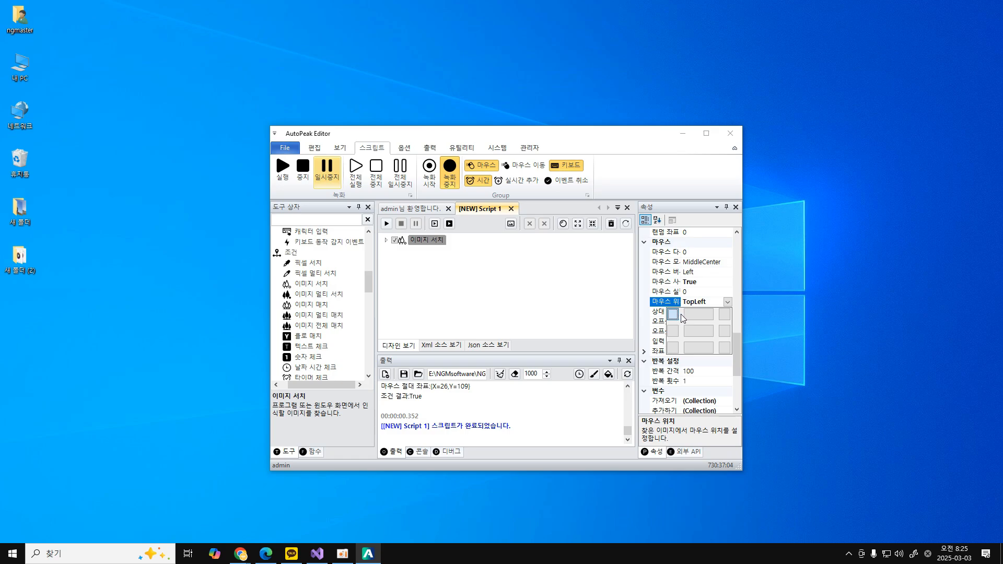
pyautogui.click(554, 303)
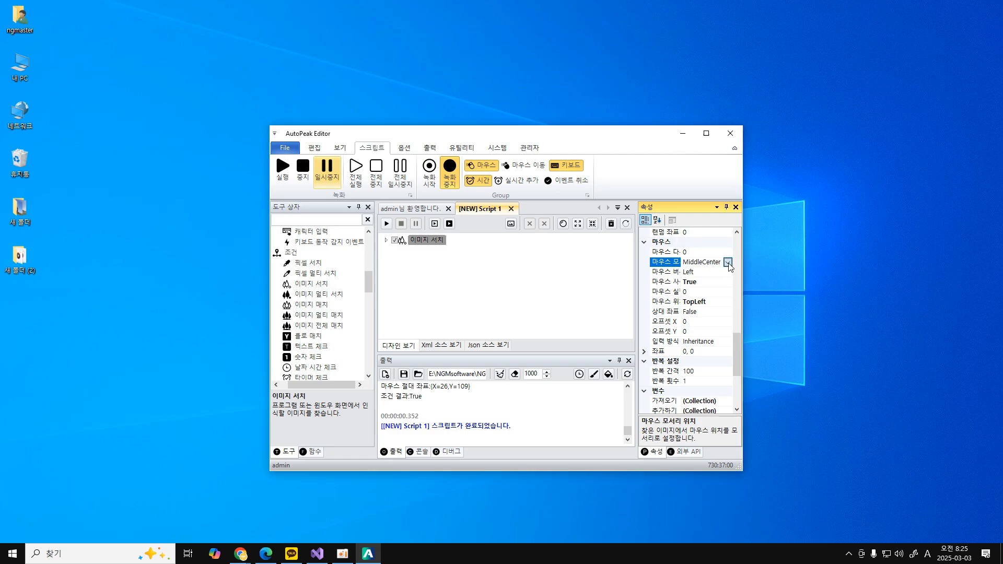
# - Set the 마우스 모서리 위치 property to TopLeft and run the script to test it on the 내 PC icon
pyautogui.click(728, 263)
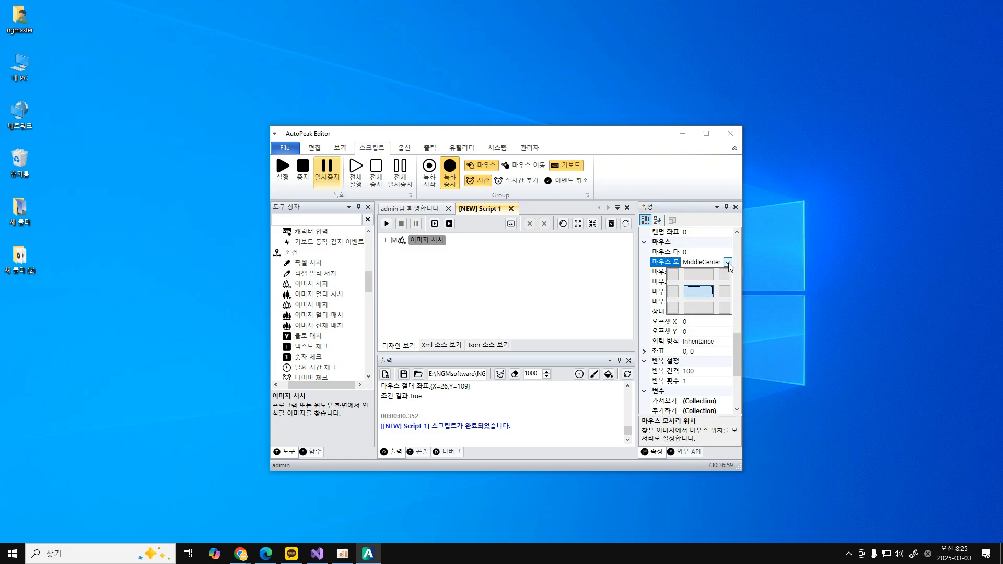
pyautogui.click(674, 275)
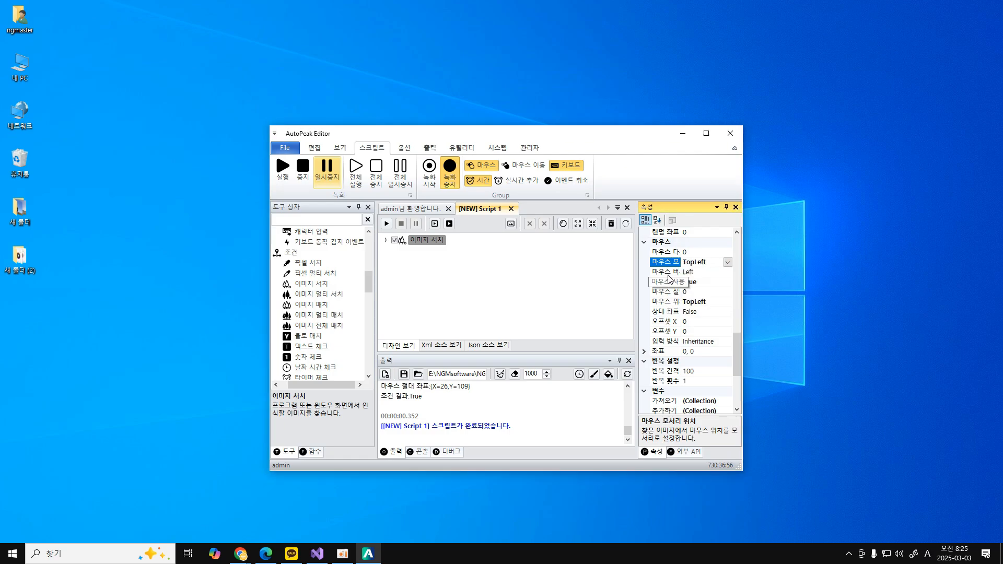
pyautogui.click(386, 224)
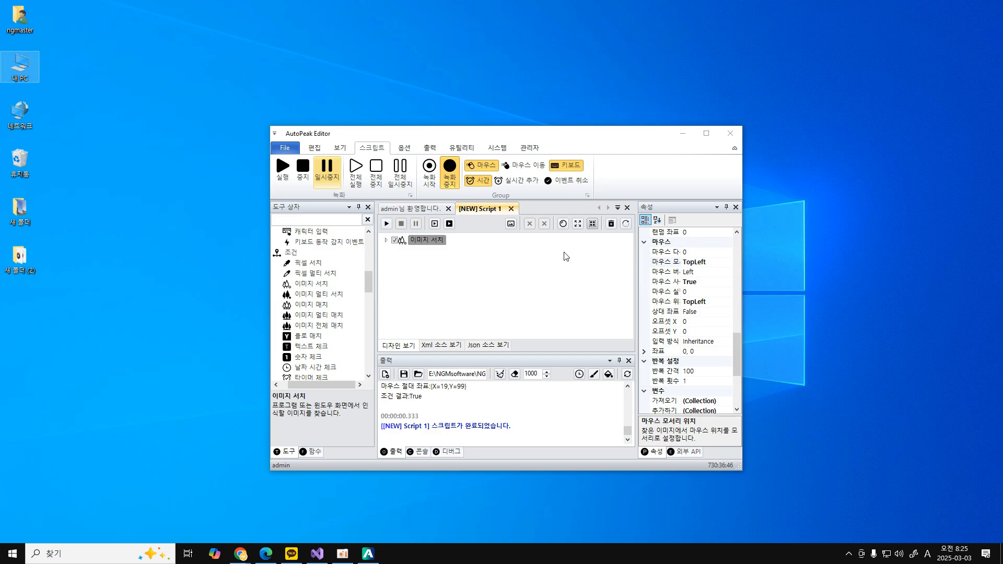
# - Reset the 마우스 모서리 위치 and 마우스 위치 properties to their default, MiddleCenter
pyautogui.click(552, 283)
pyautogui.click(672, 264)
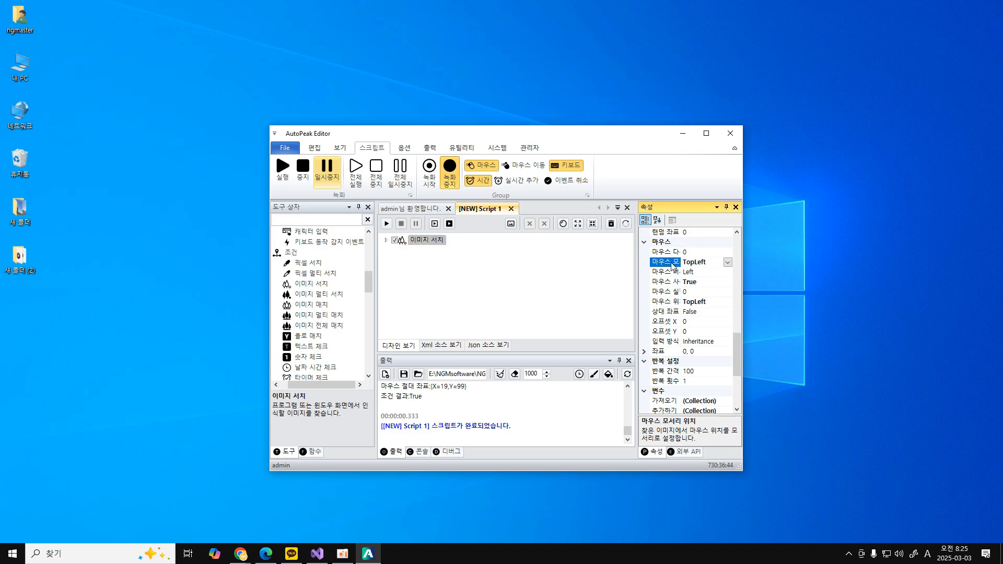
pyautogui.doubleClick(672, 264)
pyautogui.click(699, 283)
pyautogui.click(671, 303)
pyautogui.rightClick(672, 305)
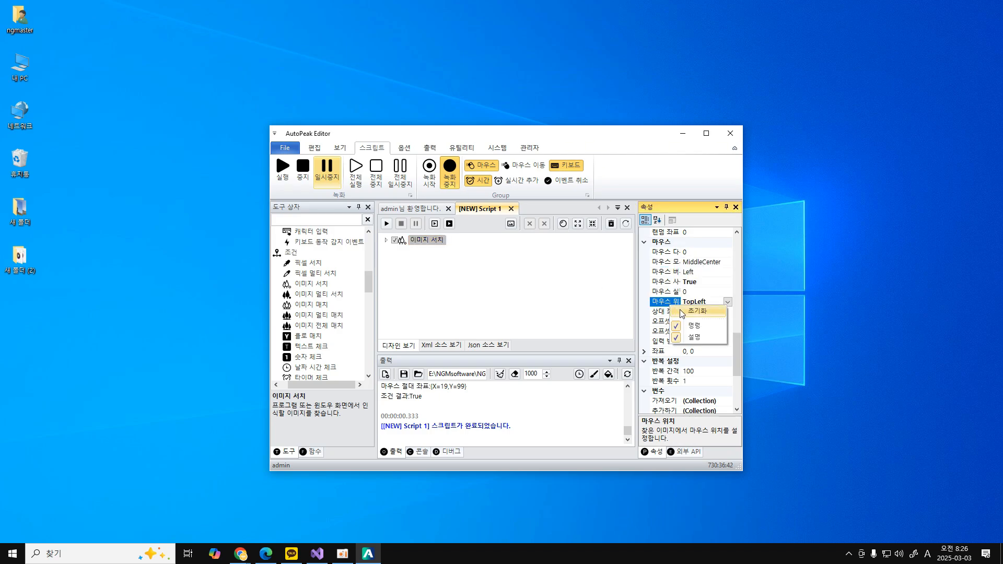
pyautogui.click(696, 311)
# - Read the description of the 마우스 실행 전 지연 property, and search the toolbox for the 마우스 클릭 action
pyautogui.click(672, 292)
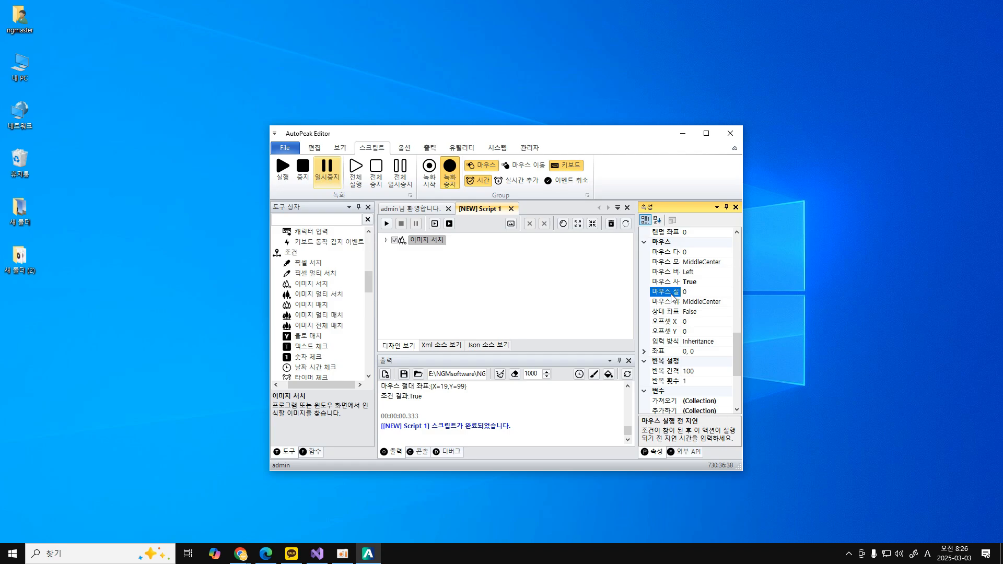
pyautogui.click(450, 282)
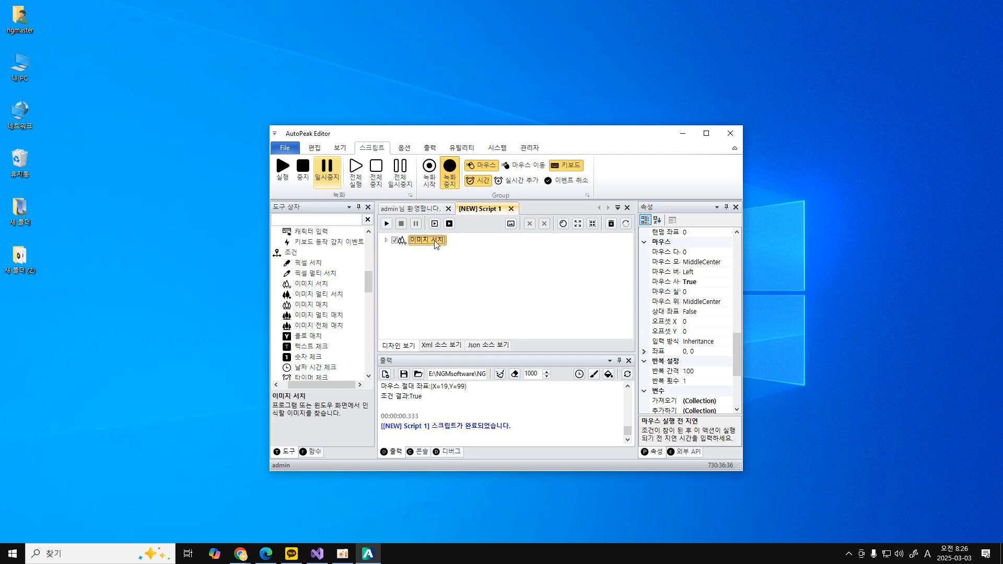
pyautogui.click(325, 219)
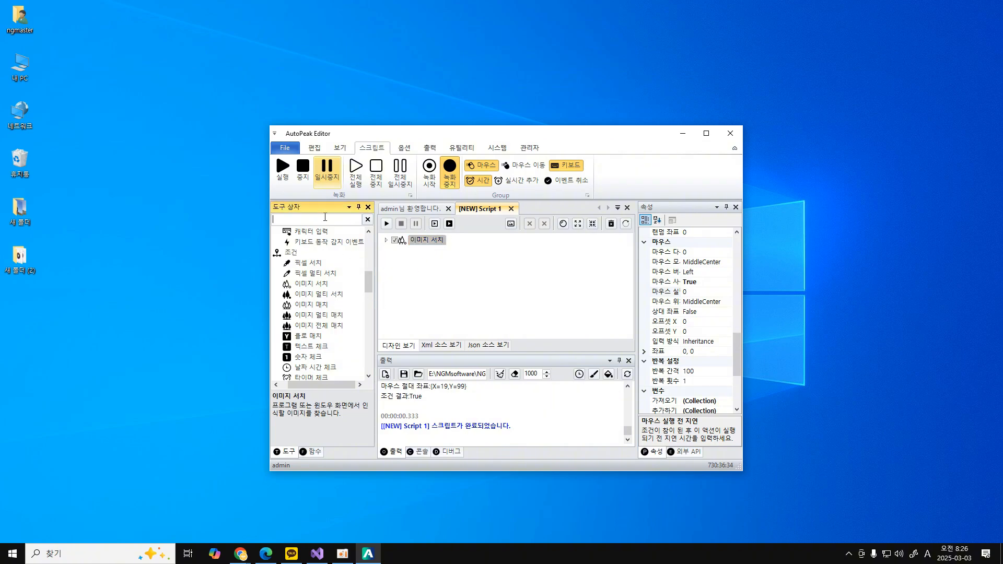
pyautogui.write('a')
pyautogui.press('BackSpace')
pyautogui.press('Hangul')
pyautogui.write('마웃')
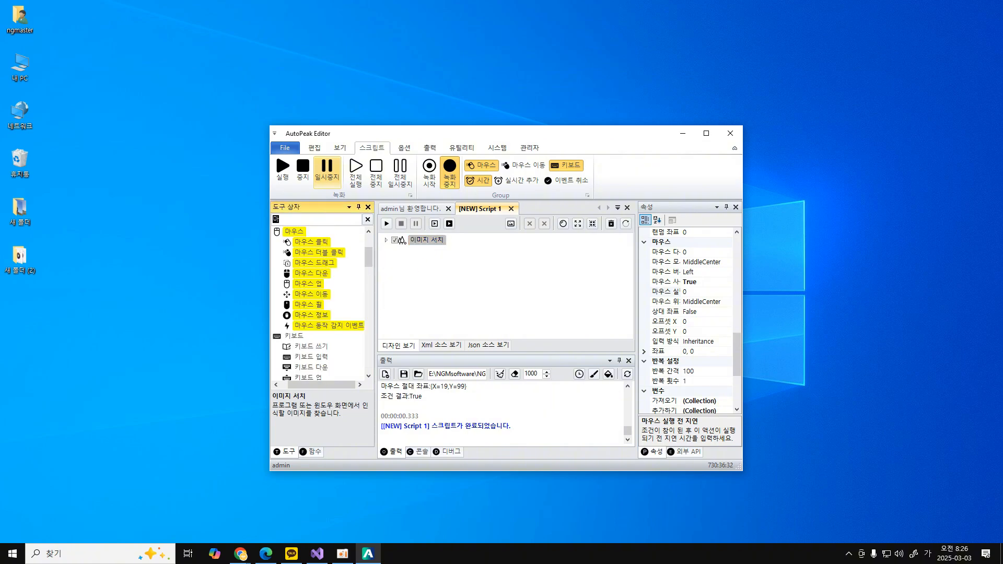
pyautogui.write('스 클릭')
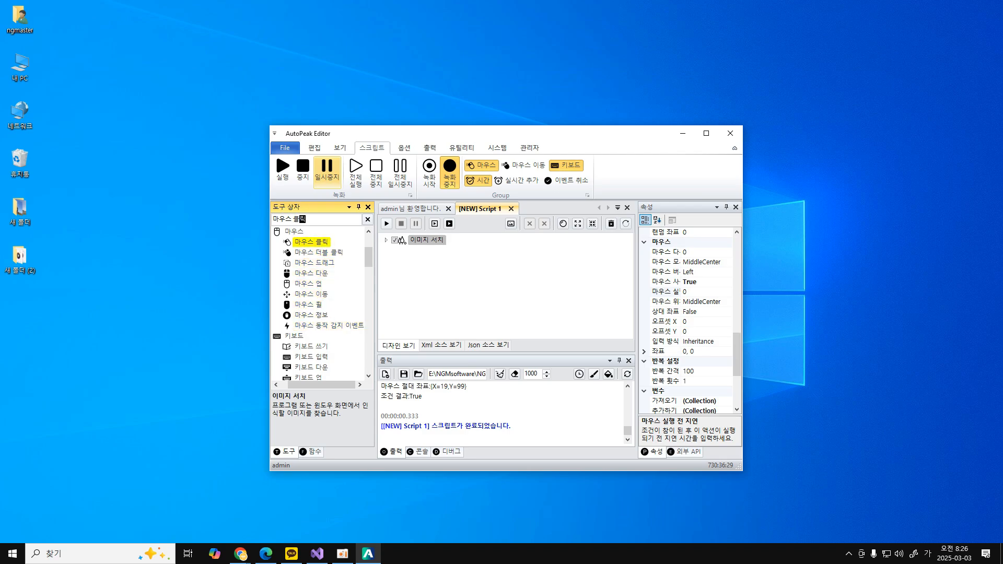
pyautogui.click(320, 243)
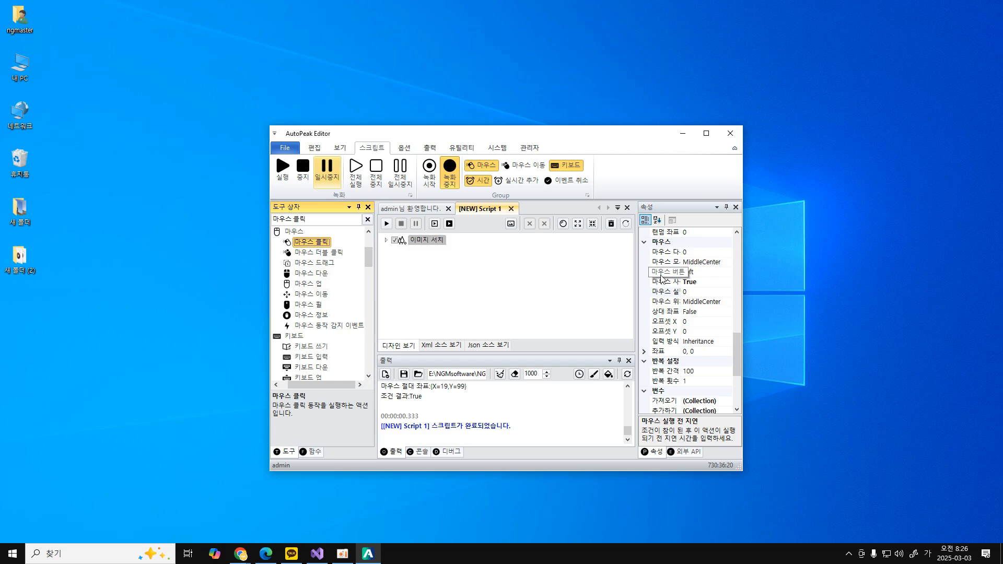
# - Read the descriptions of the 마우스 사용, 상대 좌표 사용 and 오프셋 X properties, comparing them with the 마우스 클릭 action
pyautogui.click(512, 281)
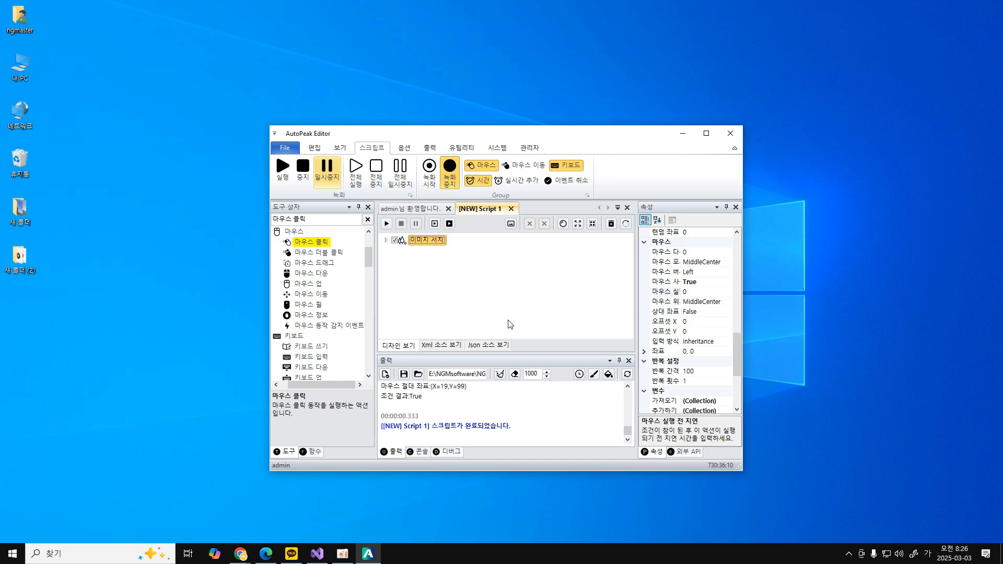
pyautogui.click(665, 282)
pyautogui.click(320, 246)
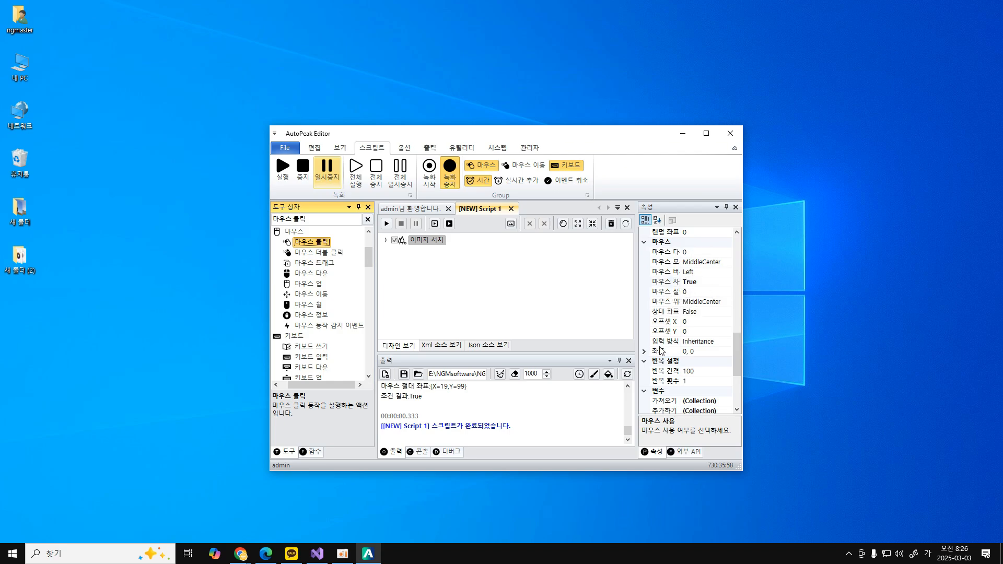
pyautogui.click(664, 312)
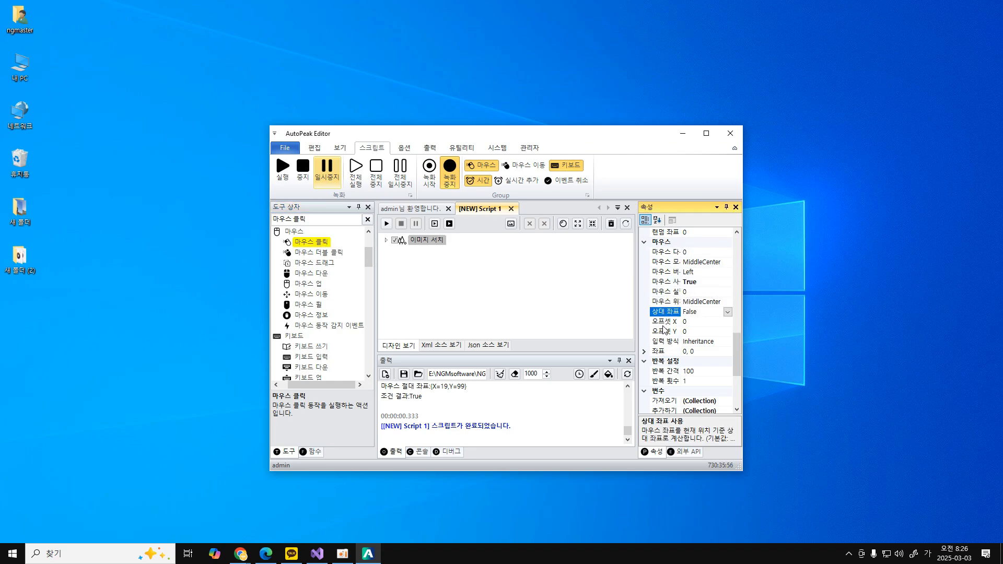
pyautogui.click(664, 322)
pyautogui.click(503, 309)
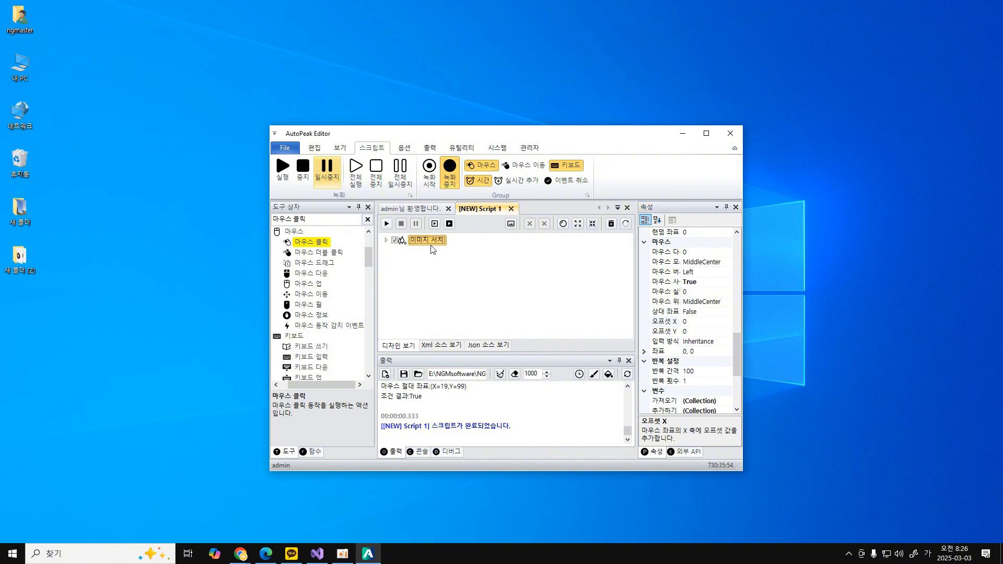
# - Review the 마우스 다운 업 지연, 마우스 모서리 위치 and 마우스 위치 properties, and run the script with their default values
pyautogui.click(664, 252)
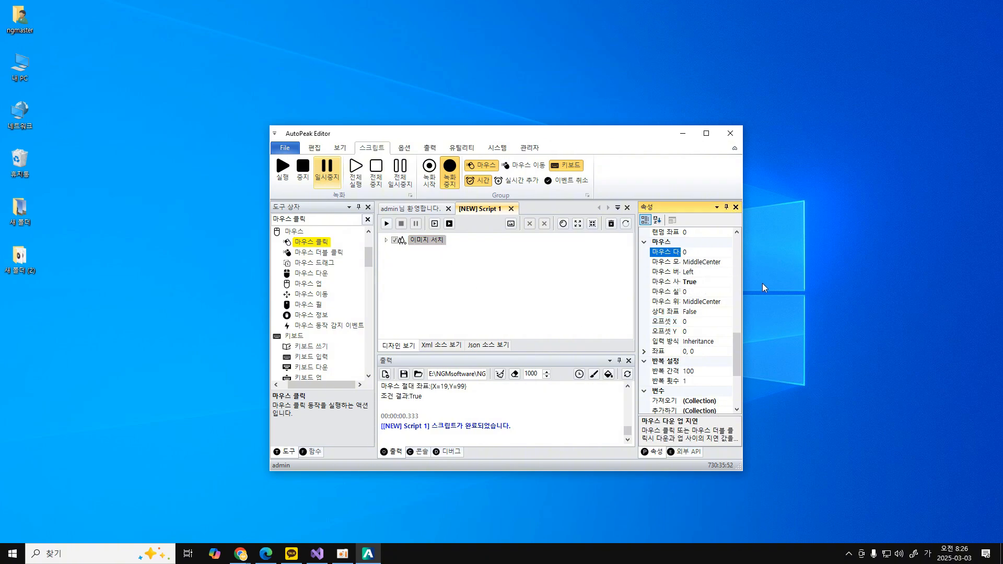
pyautogui.click(671, 262)
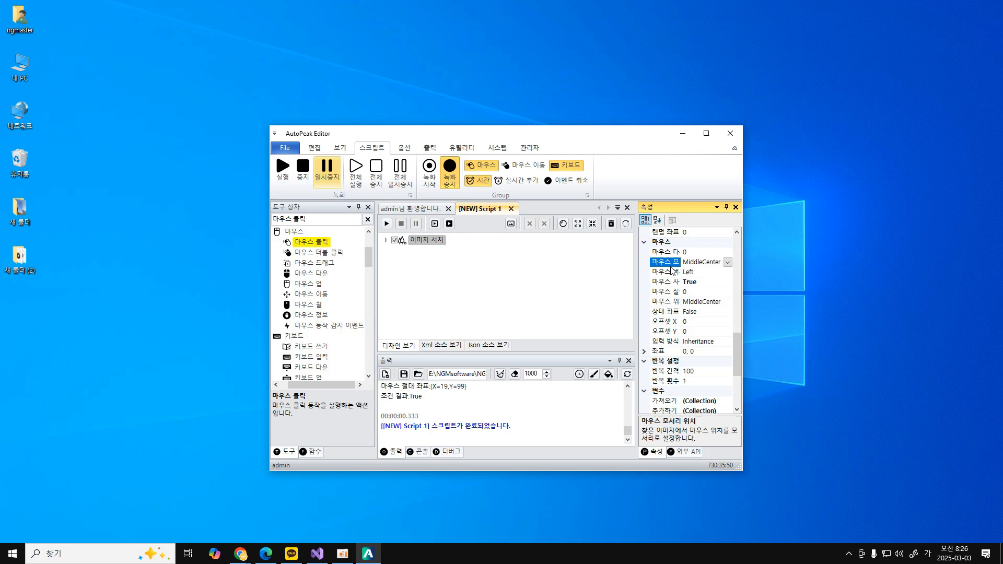
pyautogui.click(671, 302)
pyautogui.click(387, 223)
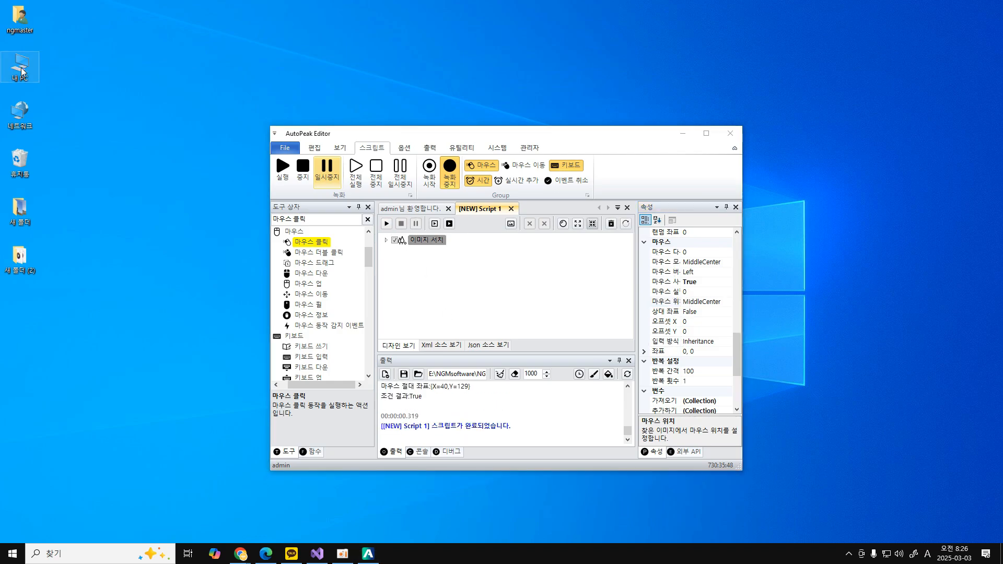
# - Set the 오프셋 X property of the 이미지 서치 action to 100 and run the script
pyautogui.click(665, 322)
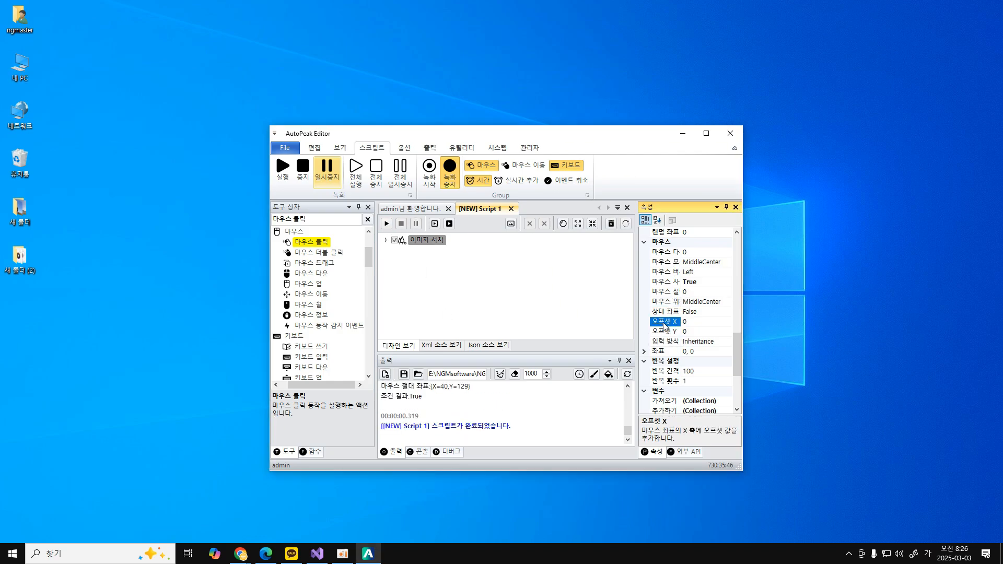
pyautogui.press('Tab')
pyautogui.write('100')
pyautogui.click(554, 261)
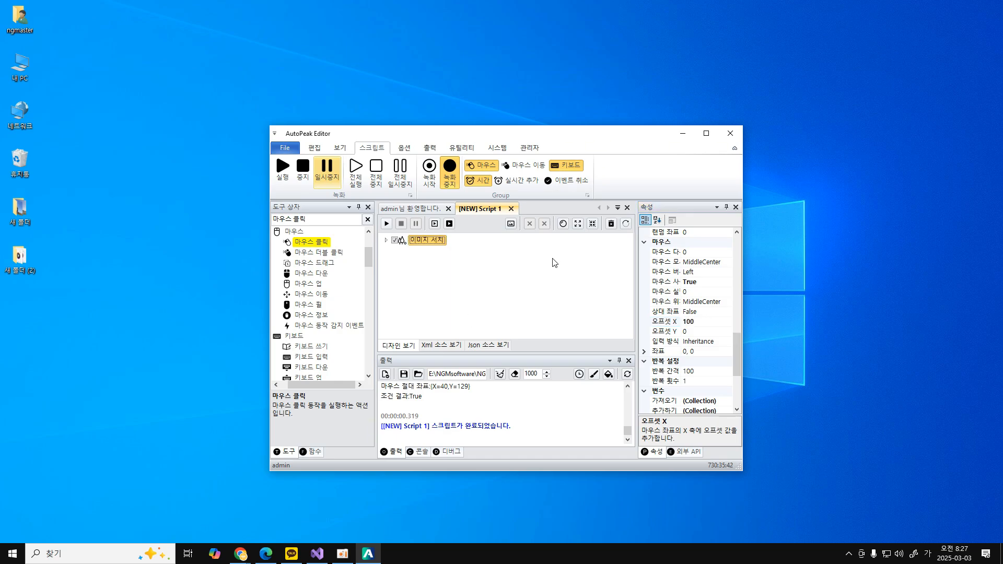
pyautogui.click(387, 223)
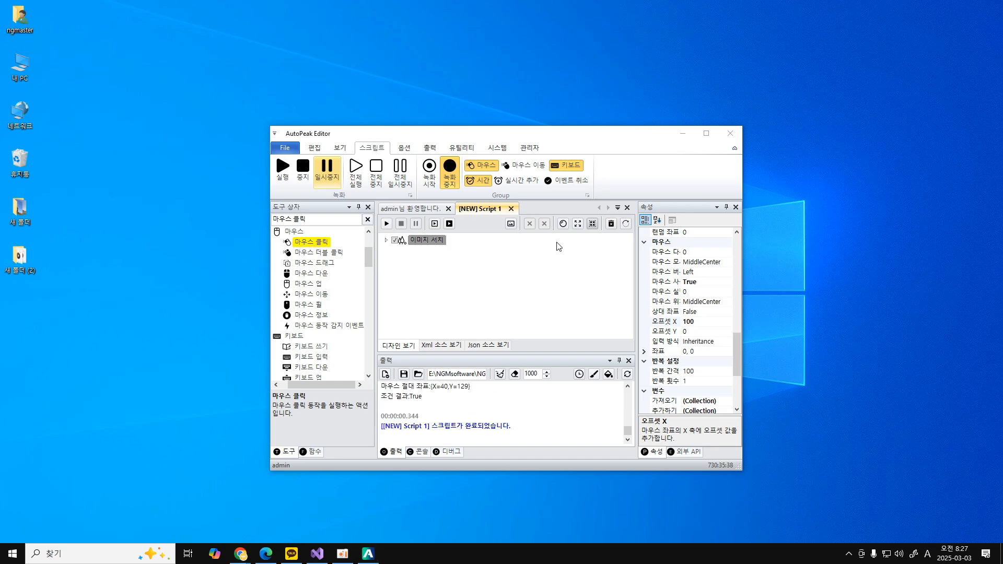
# - Set the 오프셋 Y property to 100 and run the script with both offsets applied
pyautogui.click(671, 321)
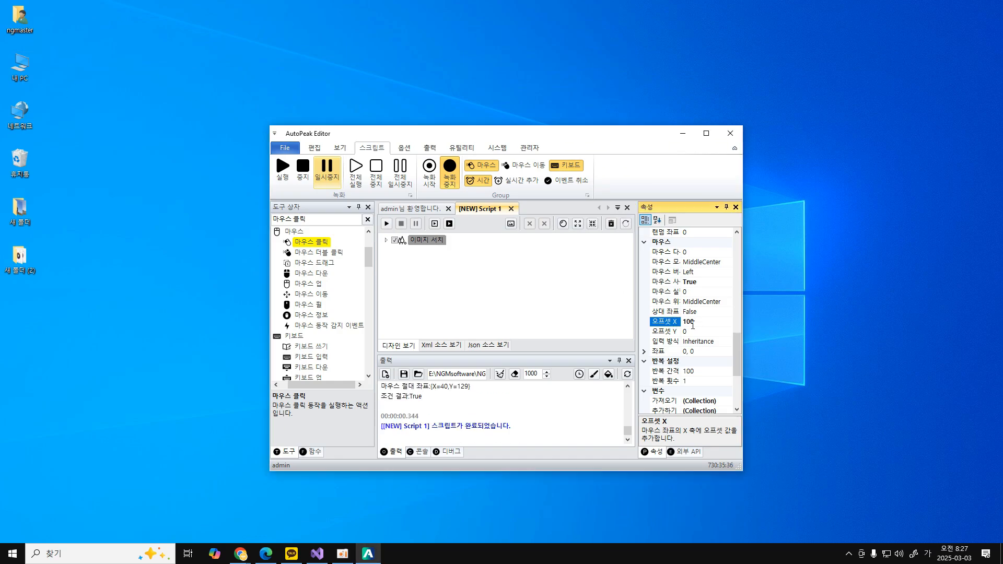
pyautogui.press('Down')
pyautogui.write('1')
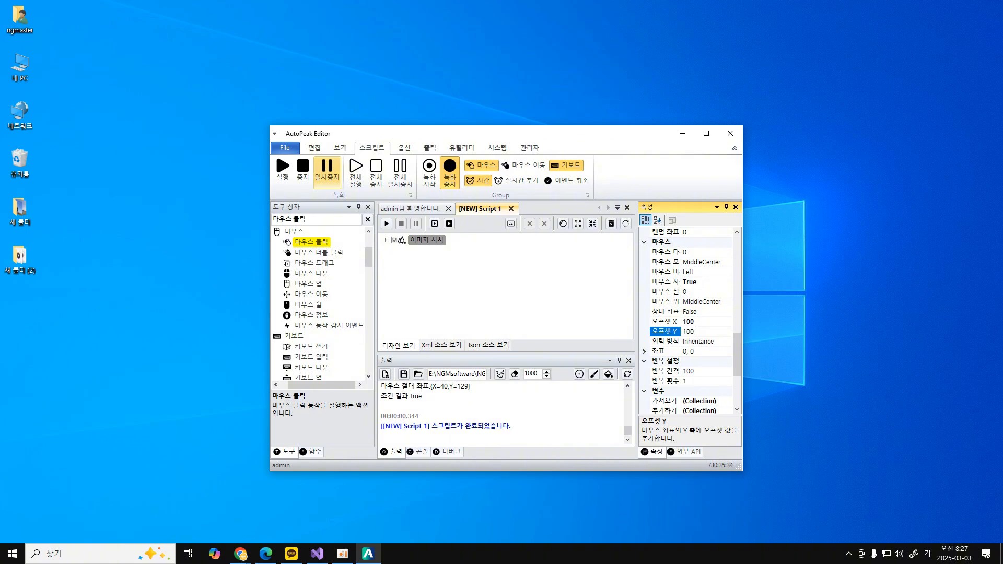
pyautogui.click(501, 276)
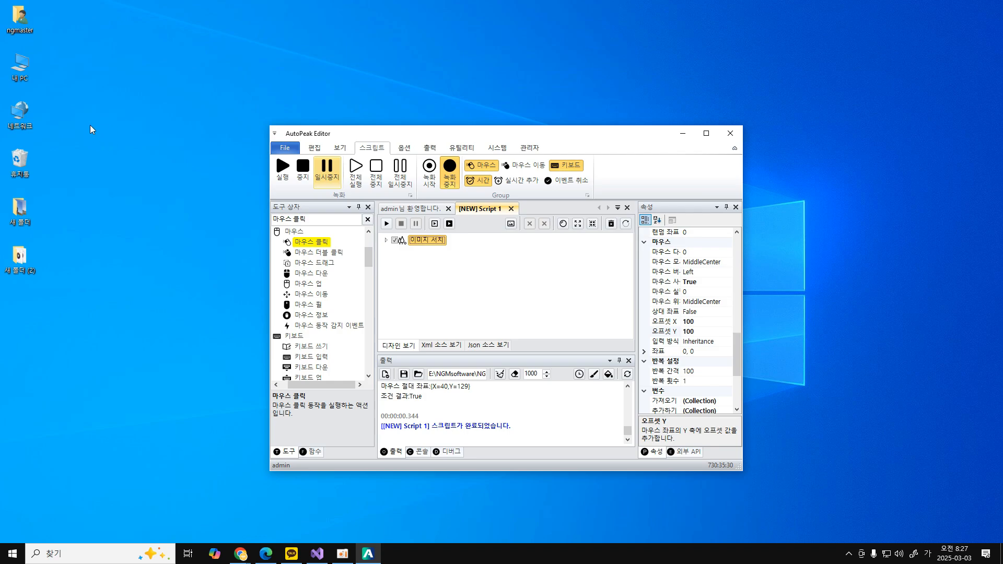
pyautogui.click(387, 224)
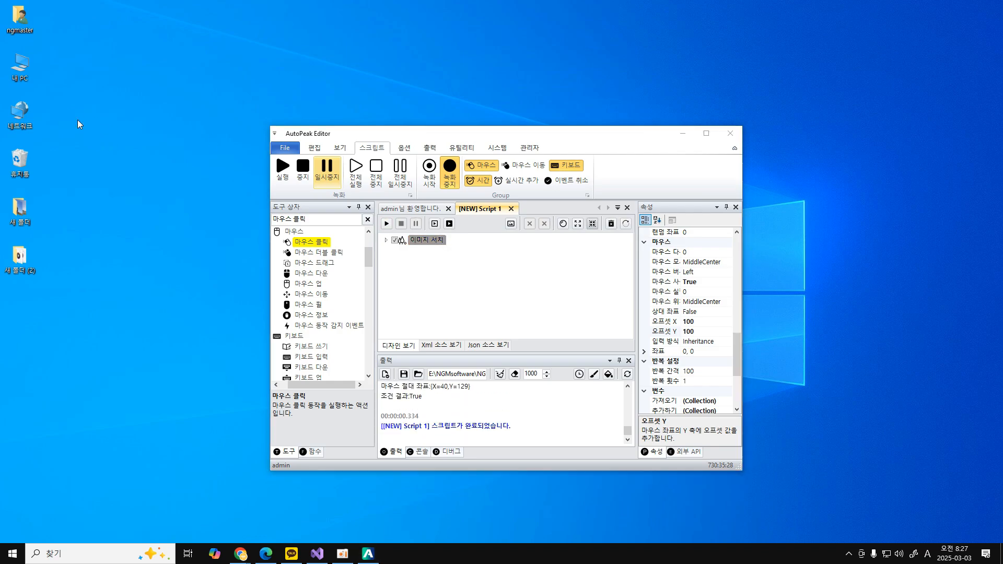
# - Reset the 오프셋 X and 오프셋 Y properties of the 이미지 서치 action to their default of 0
pyautogui.click(666, 321)
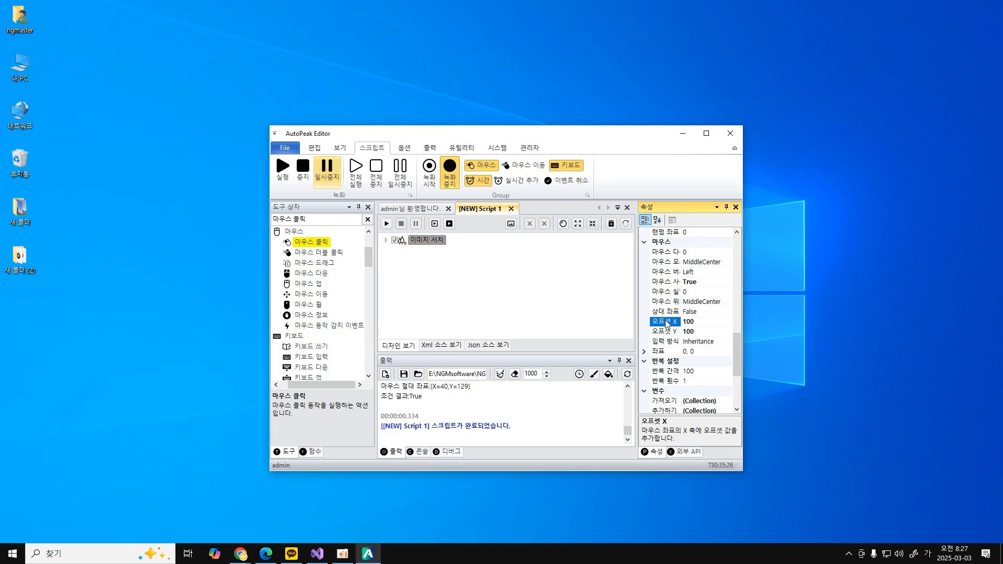
pyautogui.rightClick(666, 323)
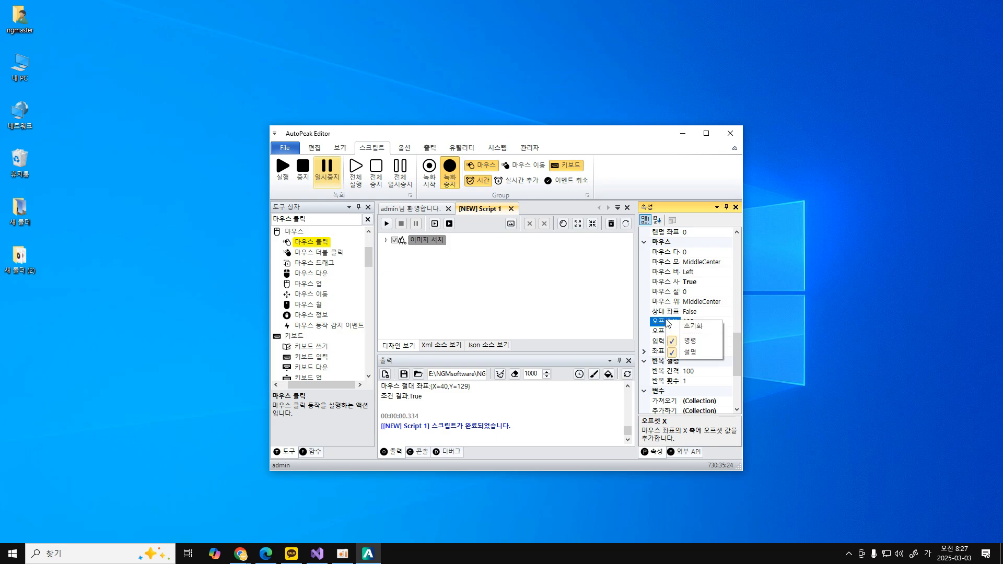
pyautogui.click(670, 327)
pyautogui.rightClick(668, 333)
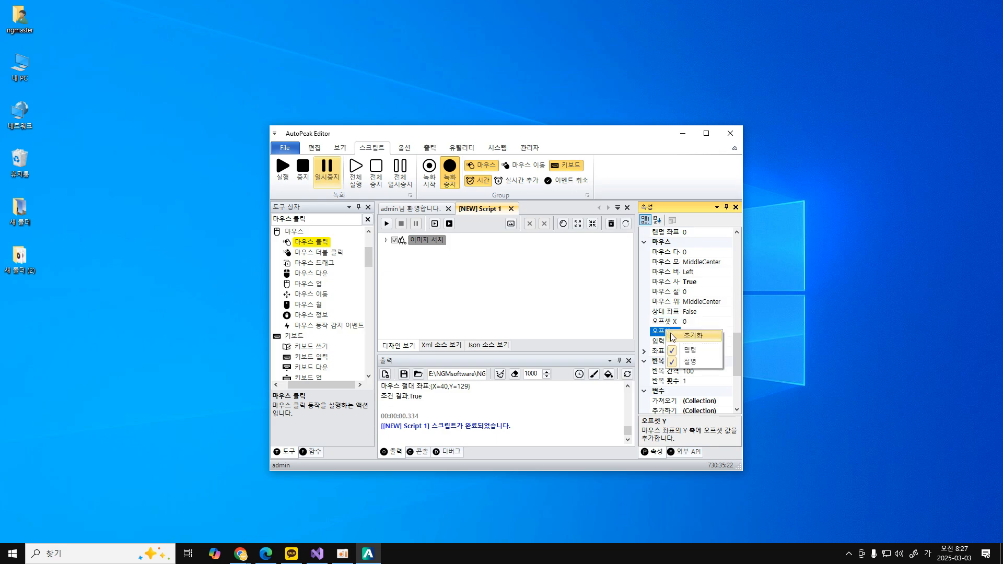
pyautogui.click(672, 337)
# - Capture the position of the 새 폴더 (2) desktop icon (38, 495) as the 좌표 property and run the script
pyautogui.click(666, 344)
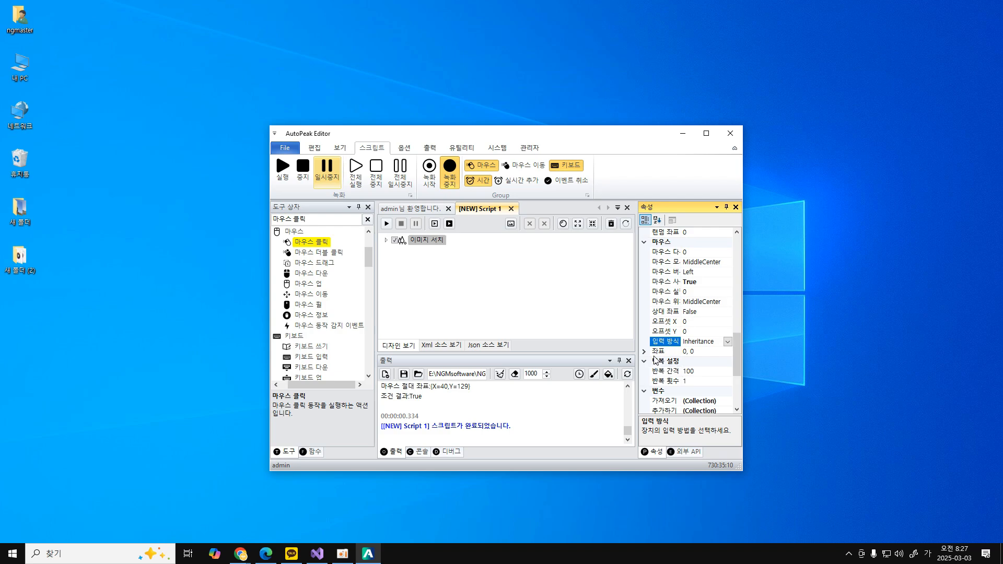
pyautogui.click(661, 353)
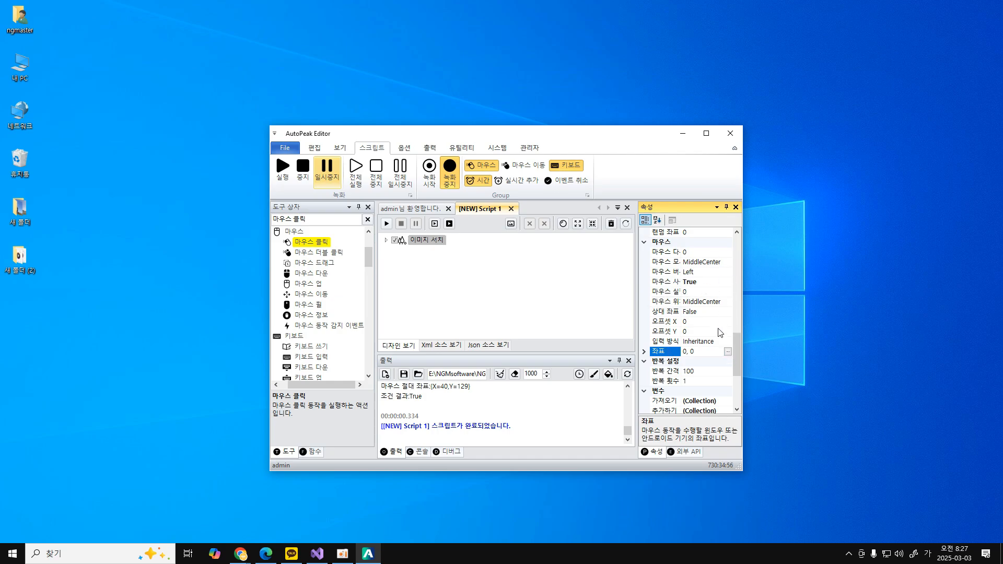
pyautogui.click(727, 351)
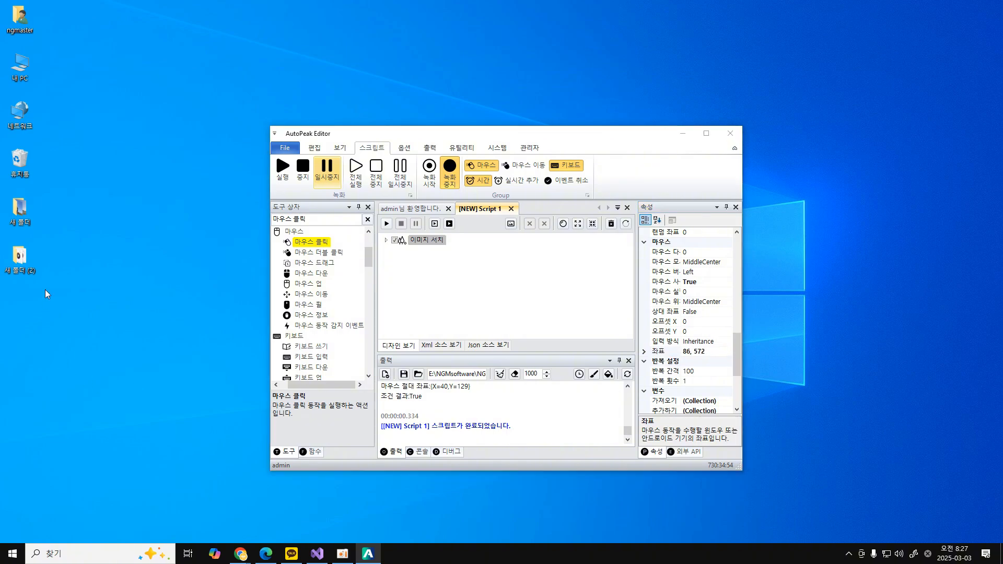
pyautogui.click(20, 259)
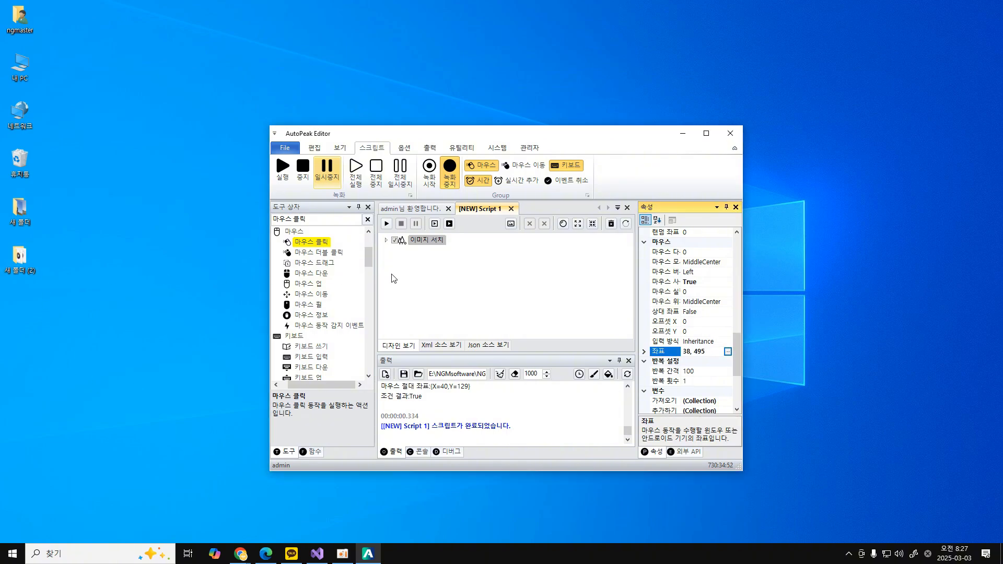
pyautogui.click(464, 298)
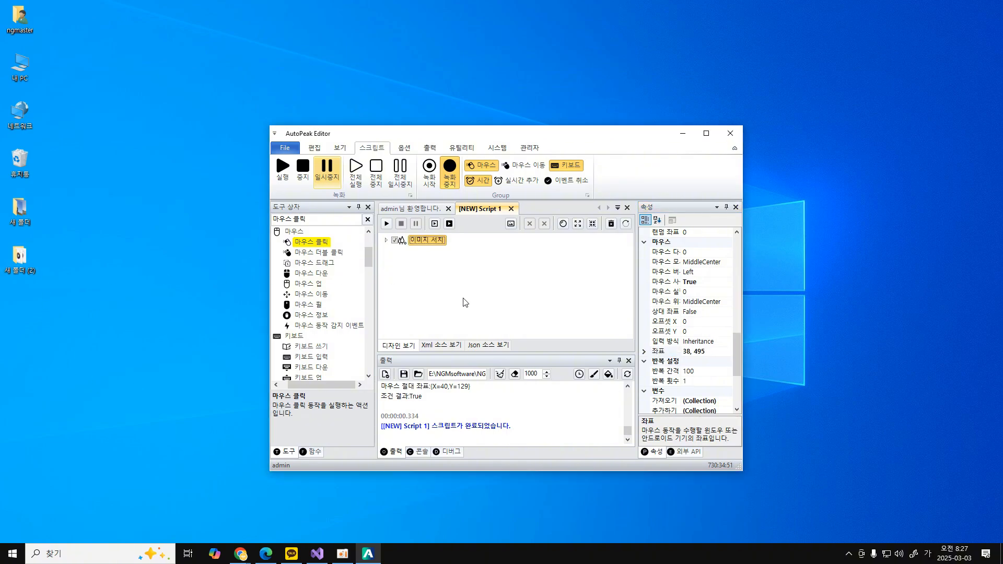
pyautogui.click(387, 223)
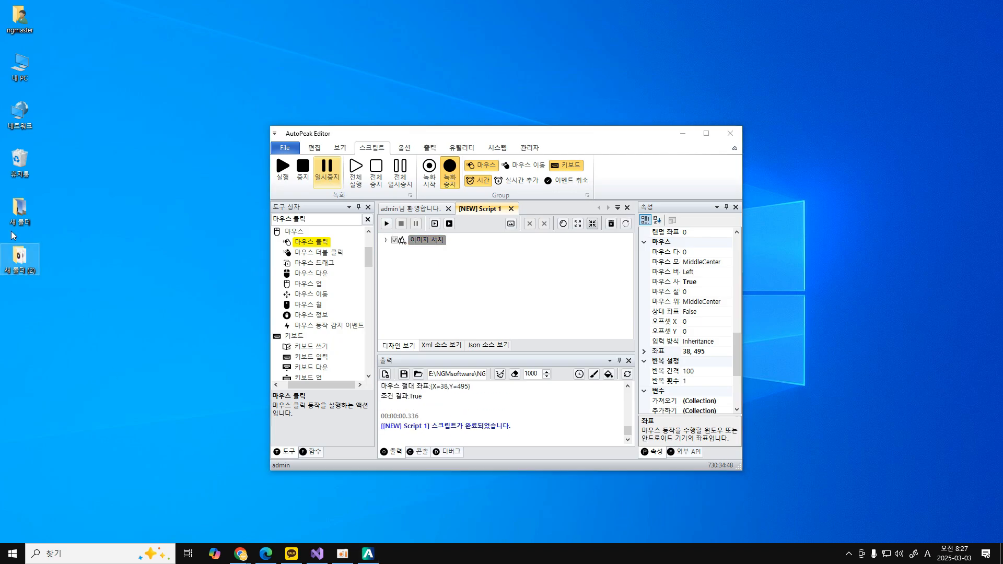
pyautogui.moveTo(20, 268)
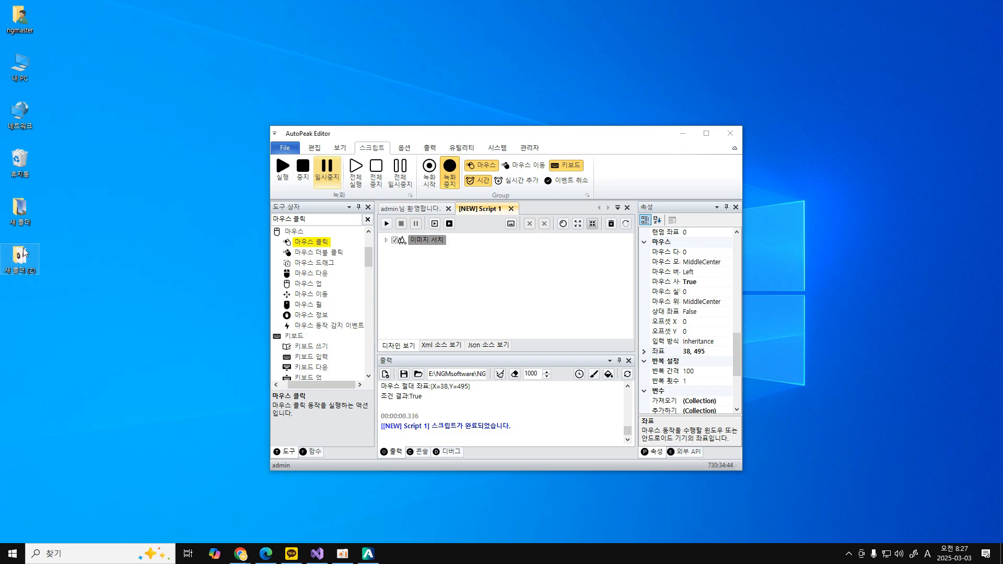
pyautogui.click(478, 301)
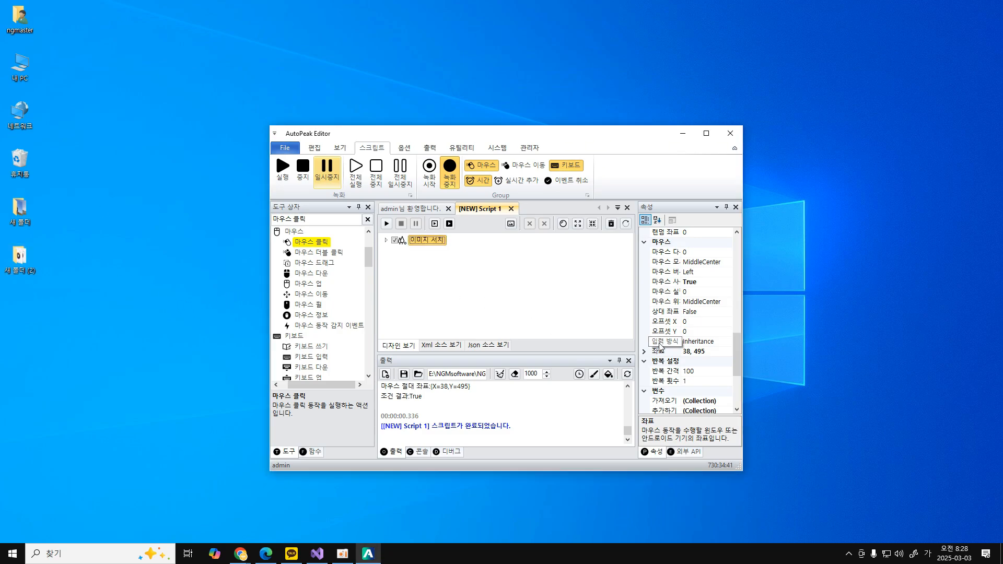
pyautogui.click(667, 312)
pyautogui.click(511, 316)
pyautogui.click(660, 352)
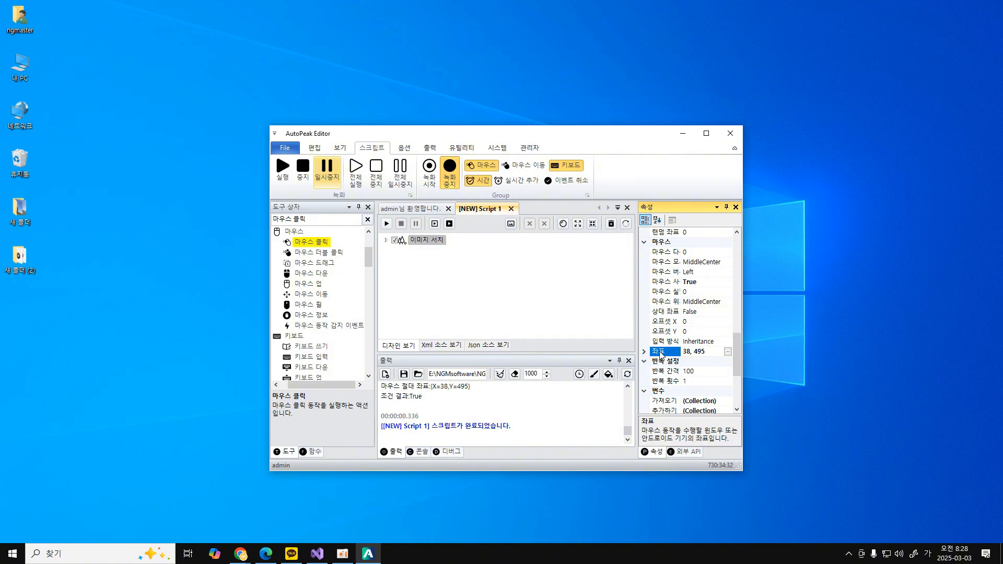
# - Set the 마우스 버튼 property to Right, run the script, and dismiss what it opens on the desktop
pyautogui.scroll(1, 661, 354)
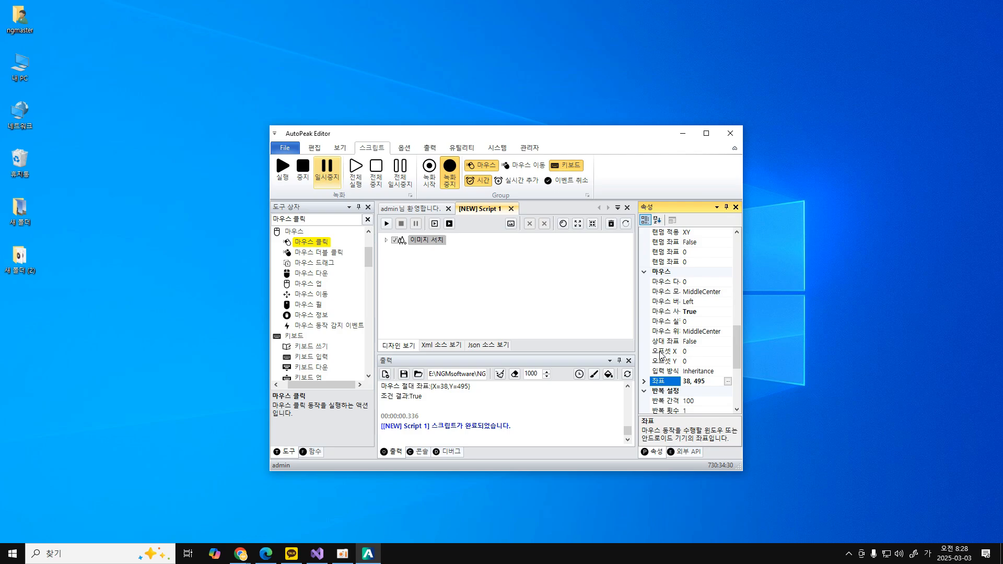
pyautogui.click(519, 276)
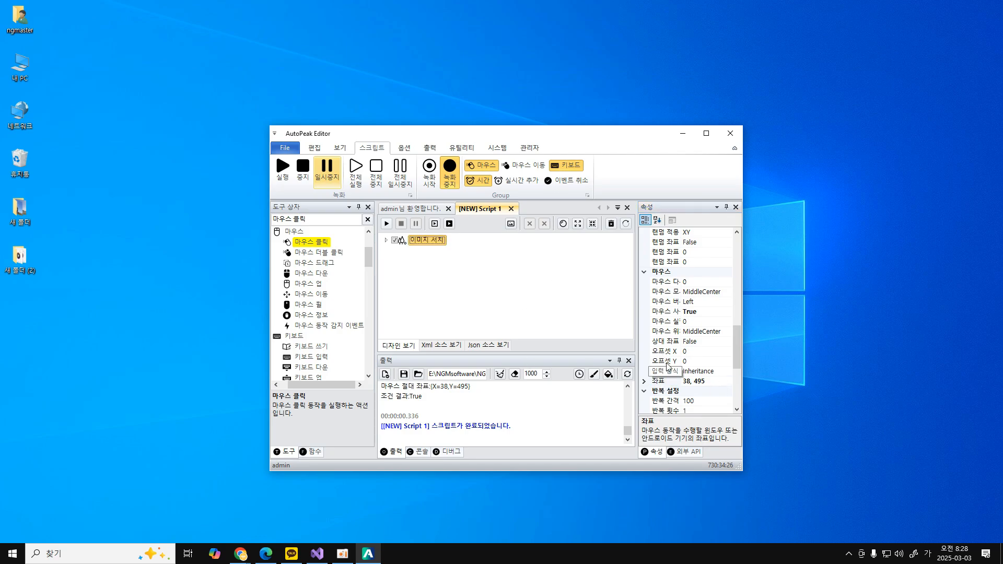
pyautogui.click(666, 311)
pyautogui.click(666, 301)
pyautogui.click(727, 301)
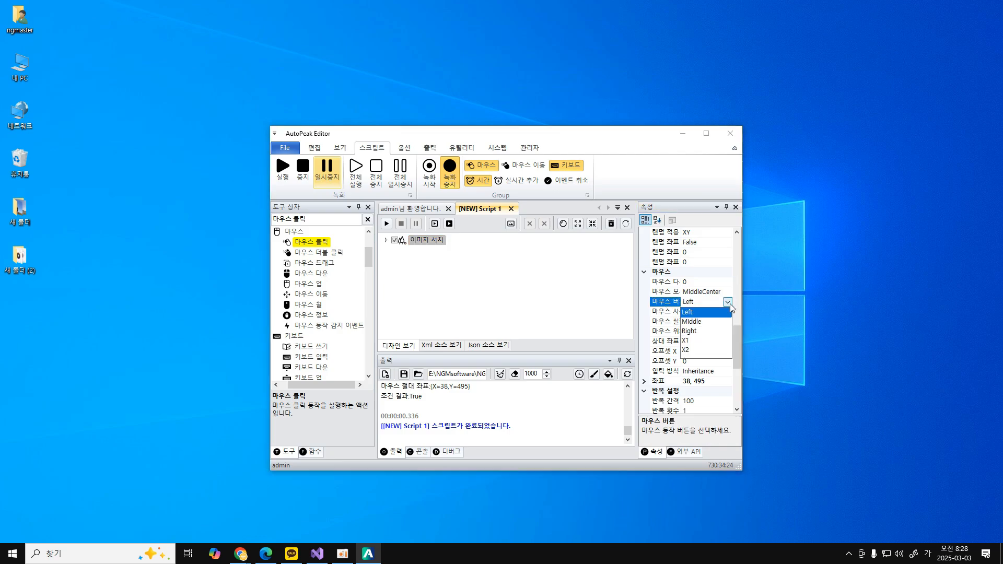
pyautogui.click(693, 330)
pyautogui.click(386, 224)
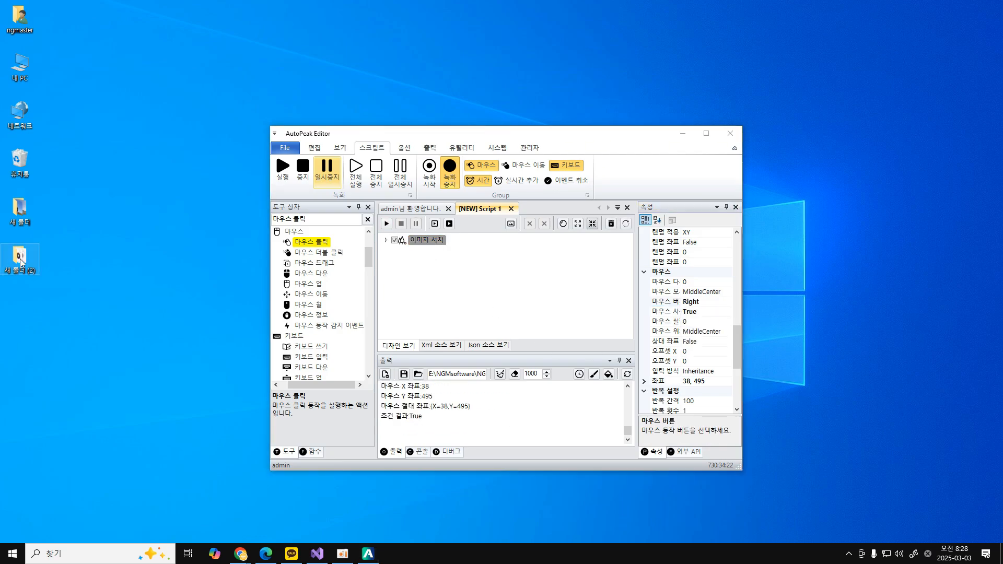
pyautogui.click(158, 206)
pyautogui.click(503, 334)
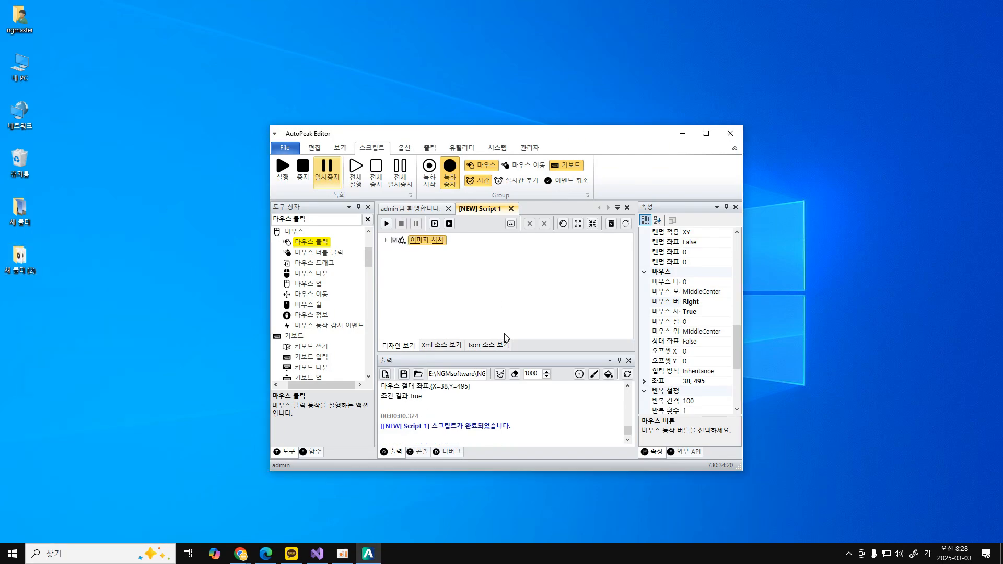
# - Reset the 마우스 버튼 property to Left and the 좌표 property to 0, 0
pyautogui.rightClick(660, 301)
pyautogui.click(667, 306)
pyautogui.click(667, 342)
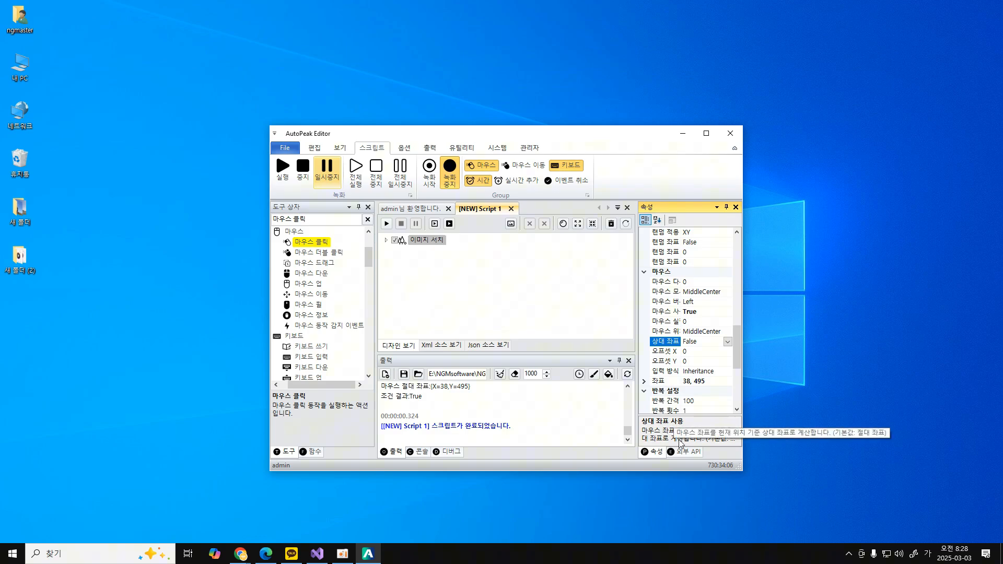
pyautogui.click(542, 324)
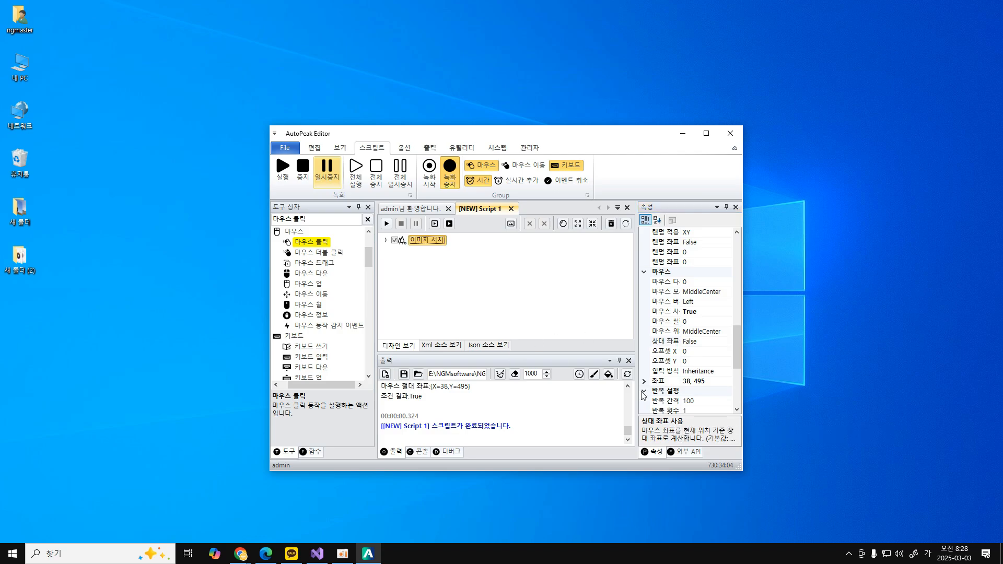
pyautogui.rightClick(662, 382)
pyautogui.click(670, 387)
pyautogui.click(522, 309)
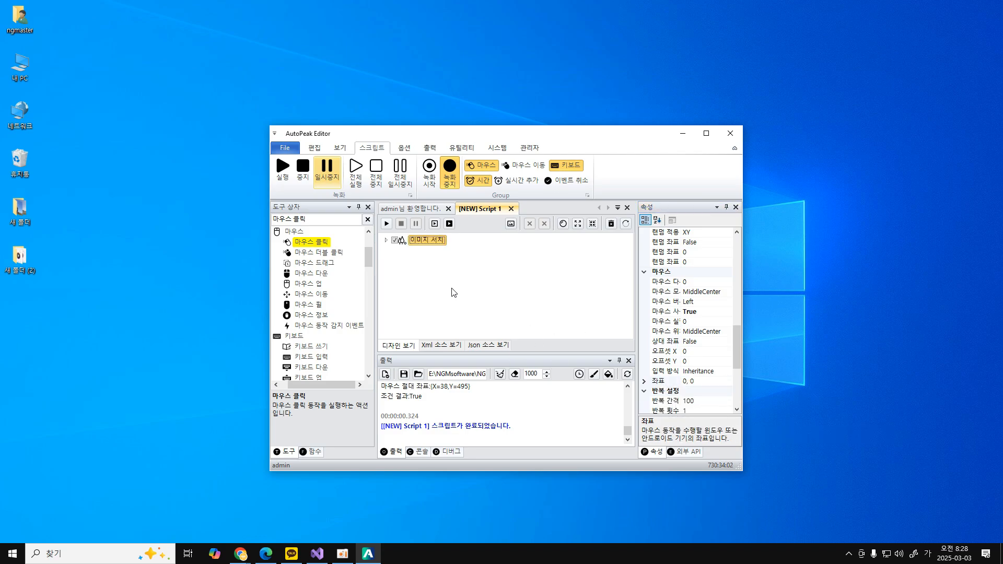
# - Run the script twice with 상대 좌표 사용 set to True, and return the property to False
pyautogui.click(666, 344)
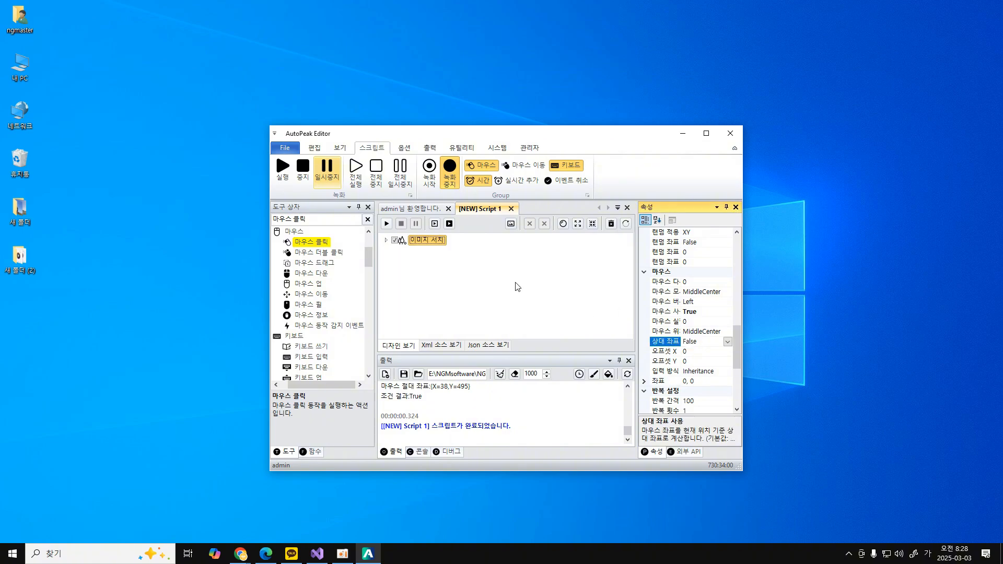
pyautogui.click(516, 286)
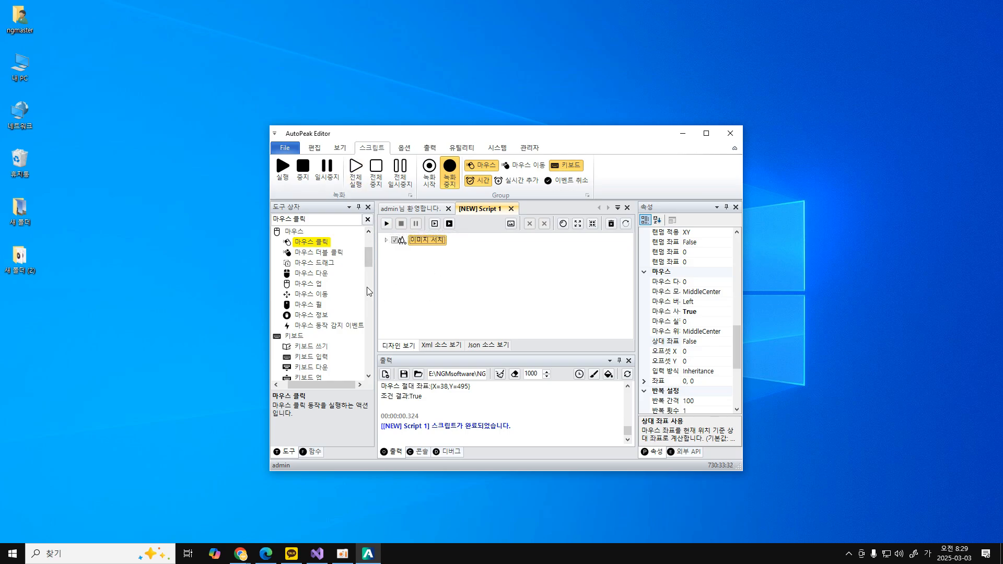
pyautogui.doubleClick(664, 341)
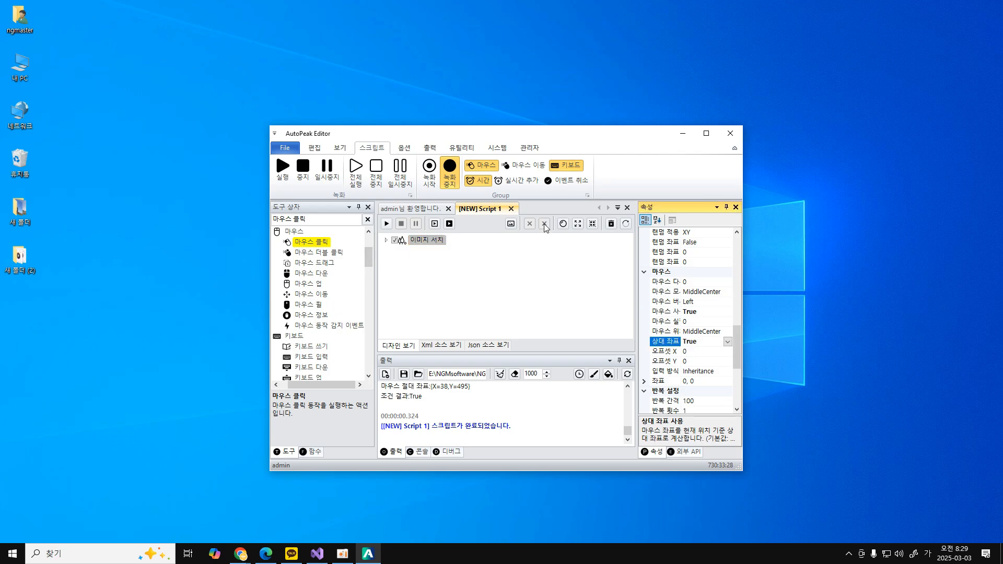
pyautogui.click(387, 224)
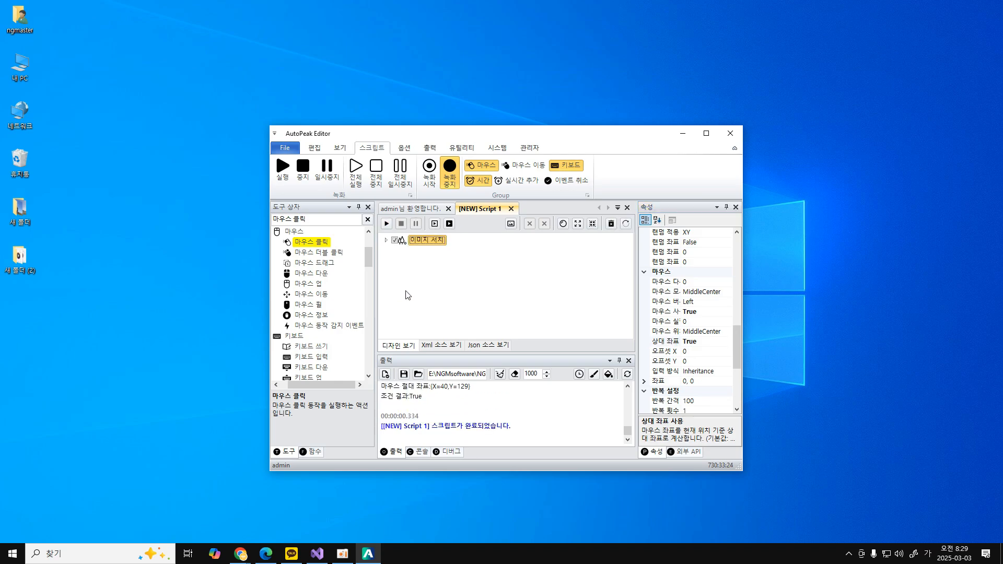
pyautogui.click(386, 224)
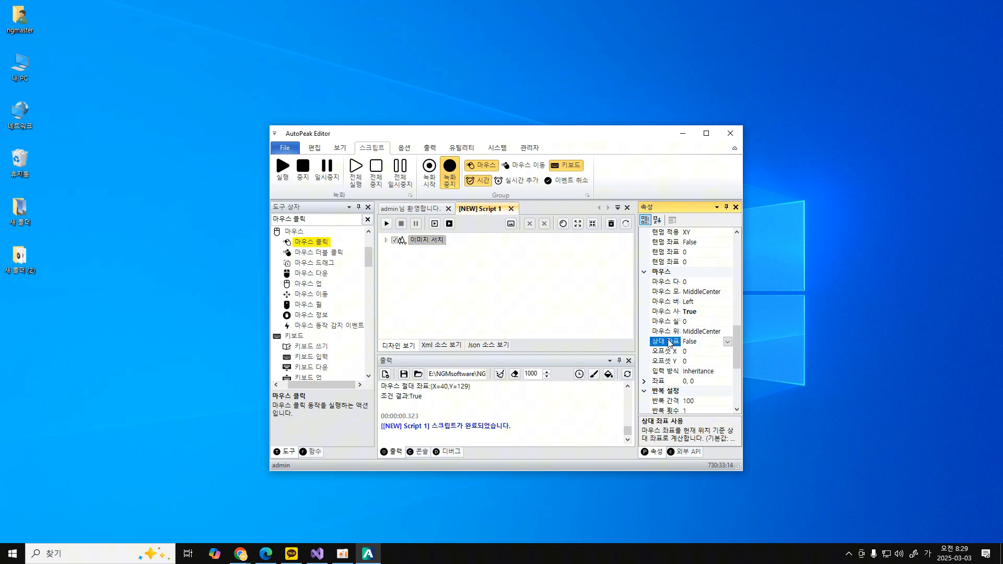
# - Clear the messages of the earlier runs from the 출력 log
pyautogui.scroll(4, 670, 344)
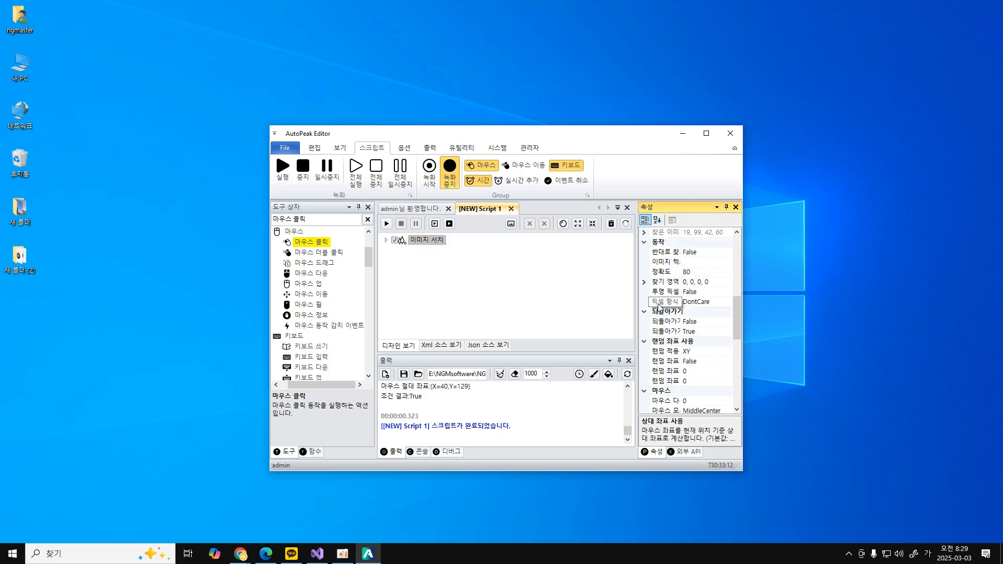
pyautogui.scroll(2, 660, 309)
pyautogui.scroll(-2, 659, 308)
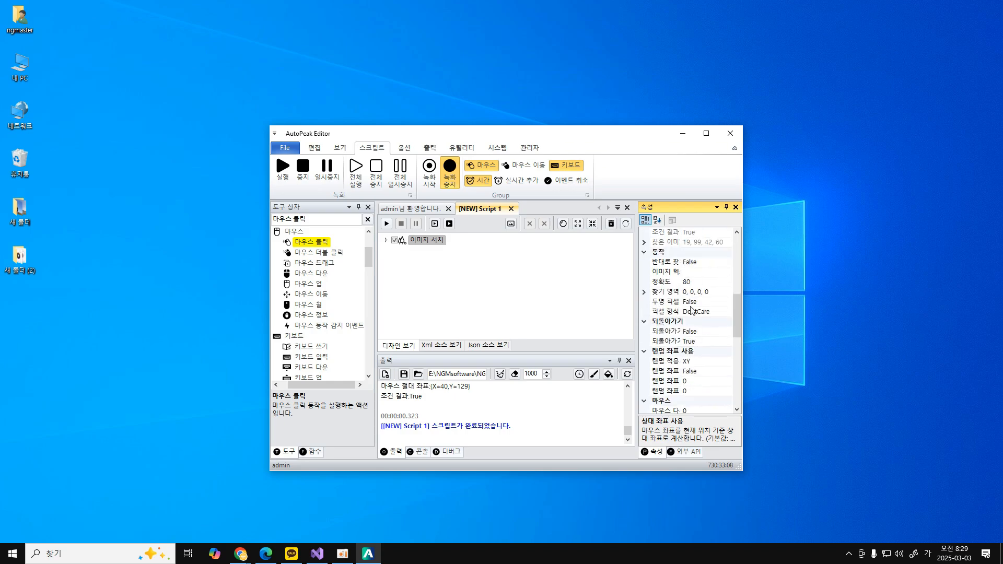
pyautogui.click(560, 414)
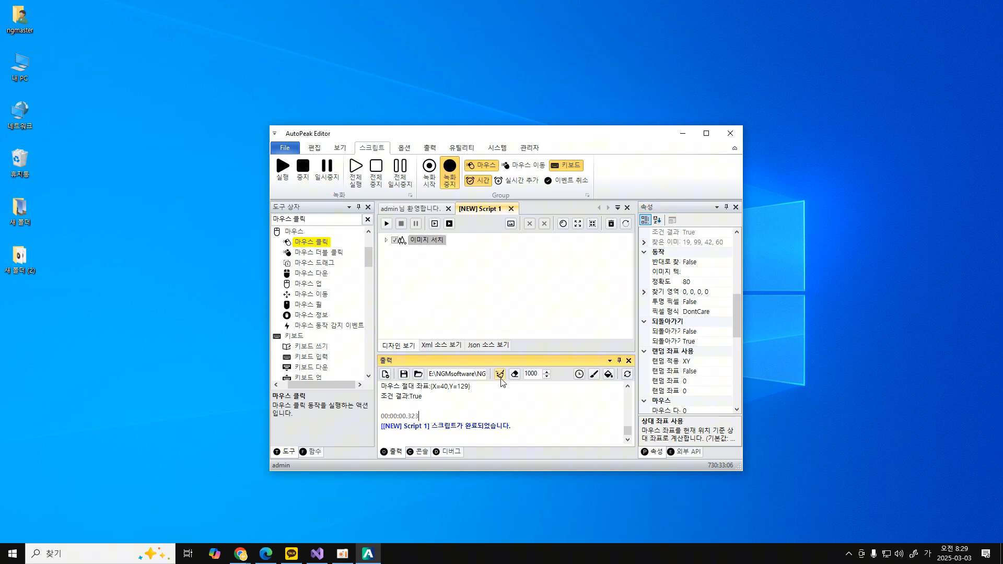
pyautogui.click(499, 374)
pyautogui.click(538, 297)
# - Look through the remaining 이미지 서치 properties, reading the 제외 영역 목록 and 반대로 찾기 사용 descriptions
pyautogui.click(654, 327)
pyautogui.scroll(-3, 659, 334)
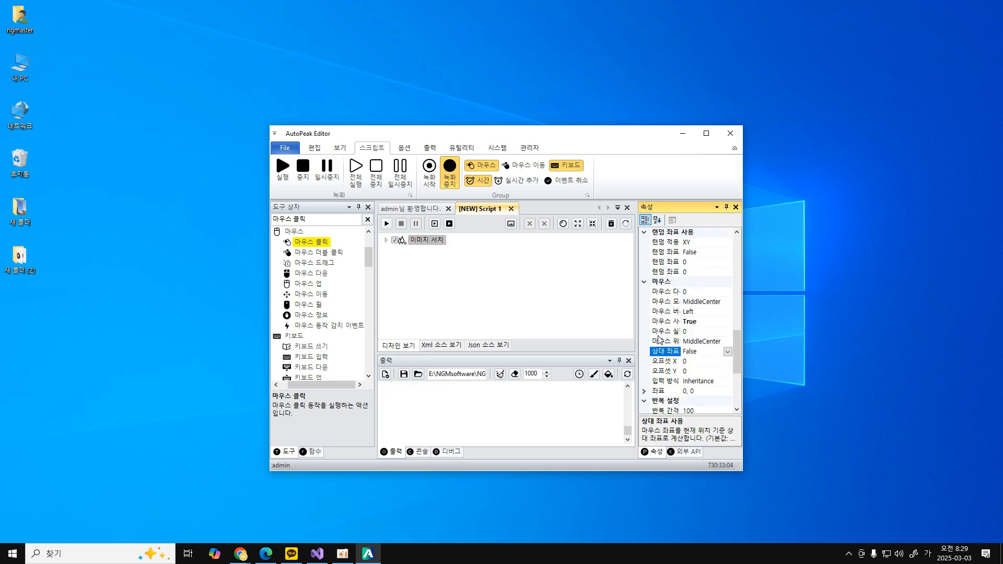
pyautogui.click(669, 316)
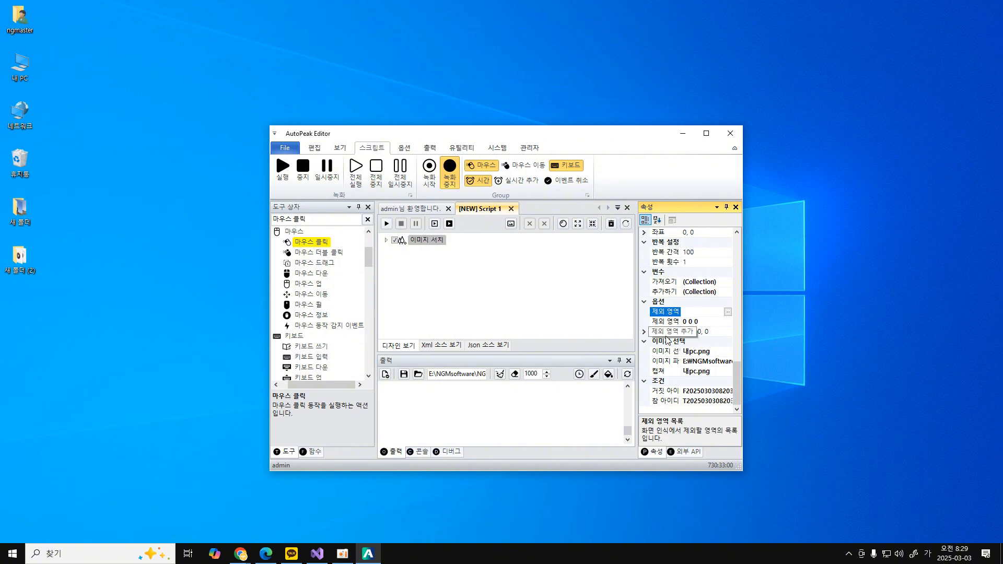
pyautogui.scroll(7, 668, 340)
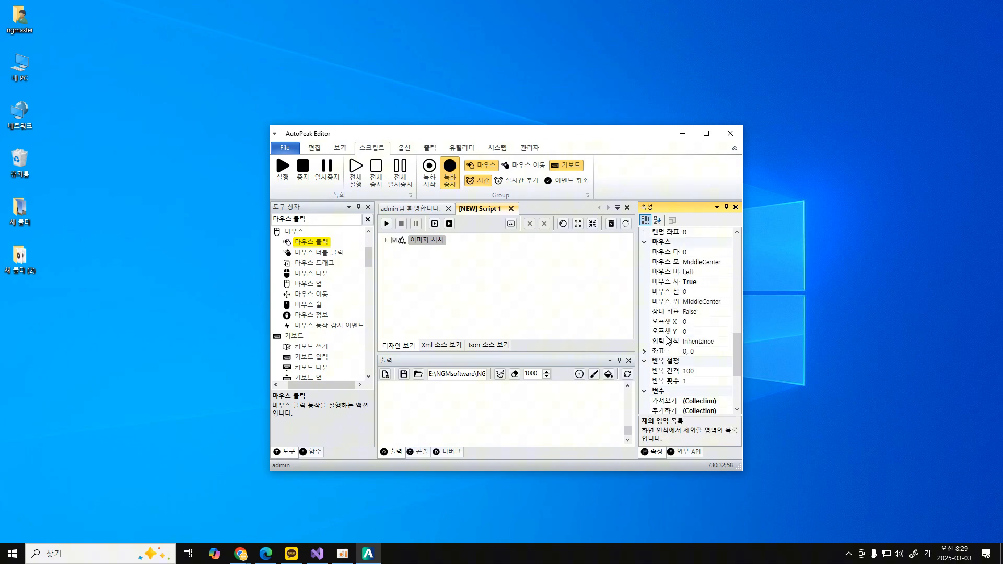
pyautogui.scroll(2, 667, 339)
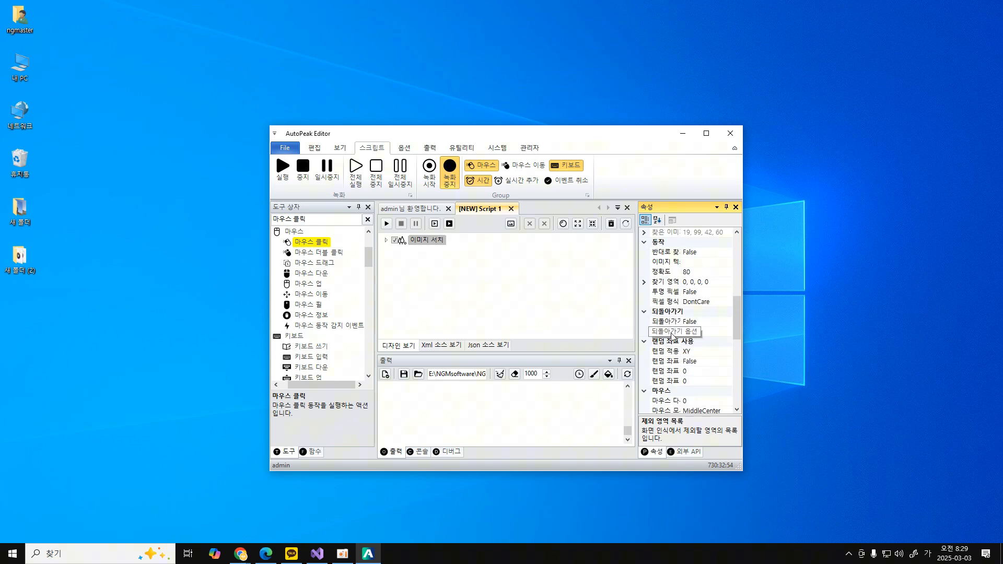
pyautogui.click(669, 253)
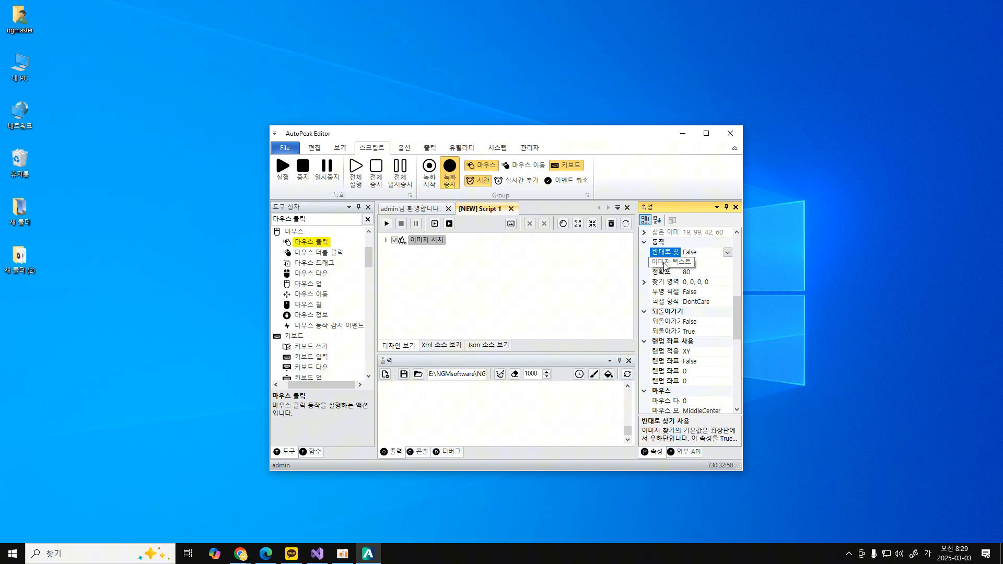
# - Capture the screen area around the desktop icons as the 찾기 영역, giving 0, 0, 110, 553
pyautogui.click(665, 282)
pyautogui.click(728, 282)
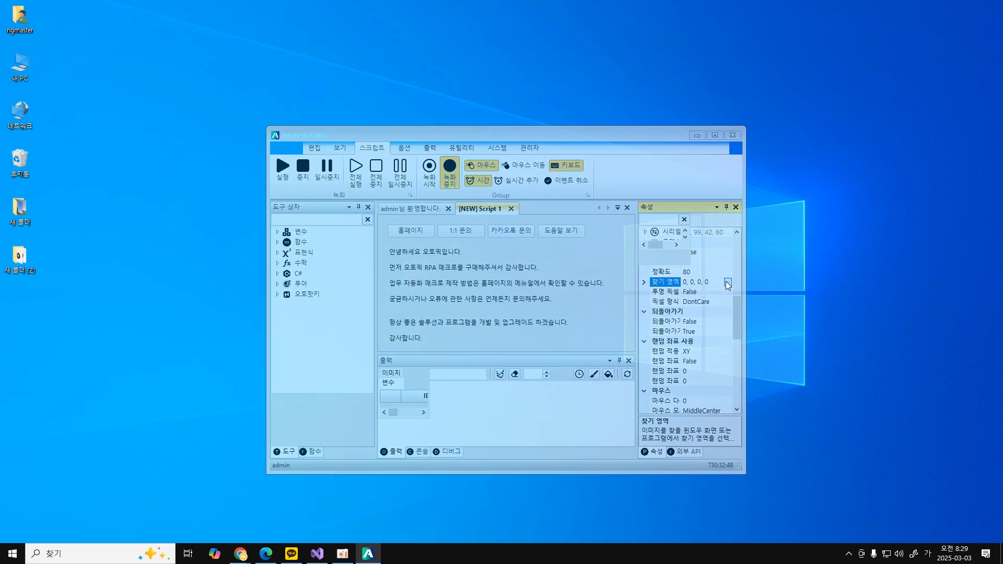
pyautogui.moveTo(0, 0); pyautogui.dragTo(57, 289)
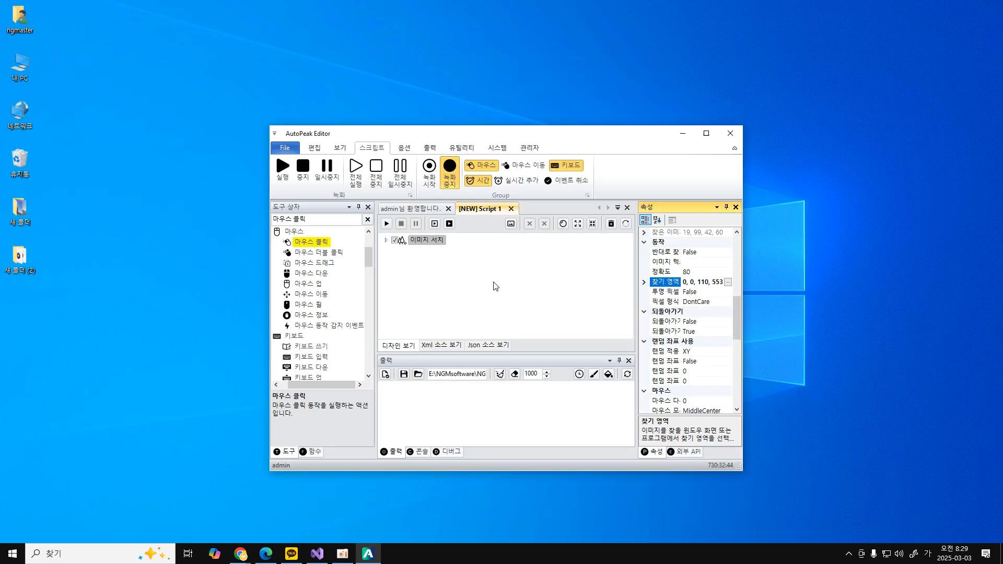
# - Run the script with the captured 찾기 영역 and check its elapsed time in the 출력 log
pyautogui.click(387, 224)
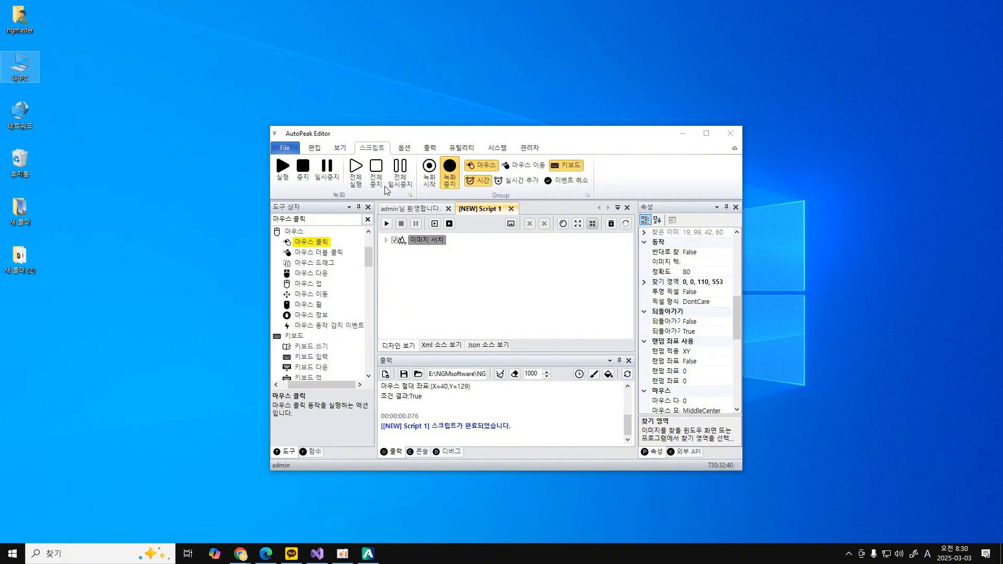
pyautogui.click(497, 308)
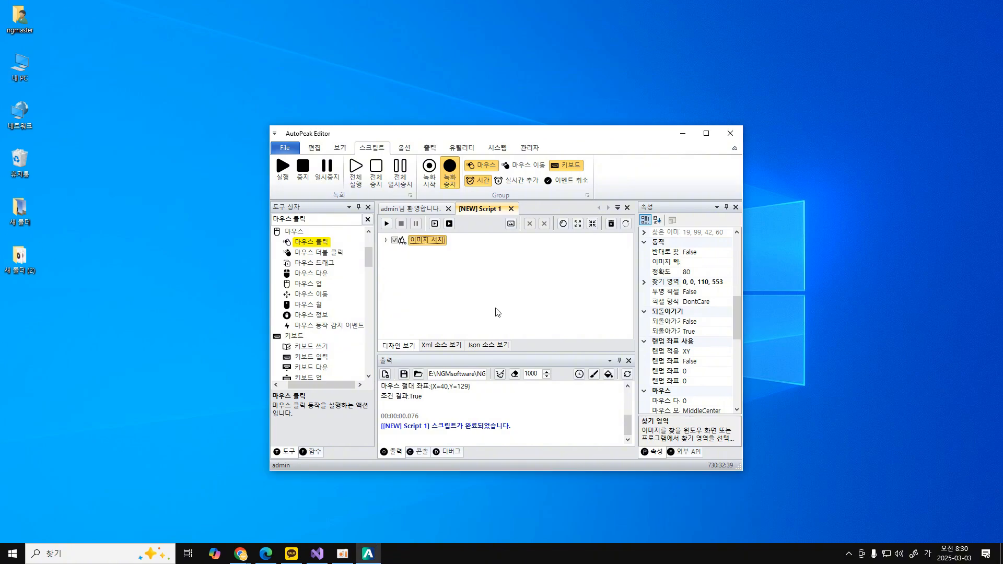
pyautogui.click(468, 393)
pyautogui.click(443, 292)
pyautogui.click(429, 414)
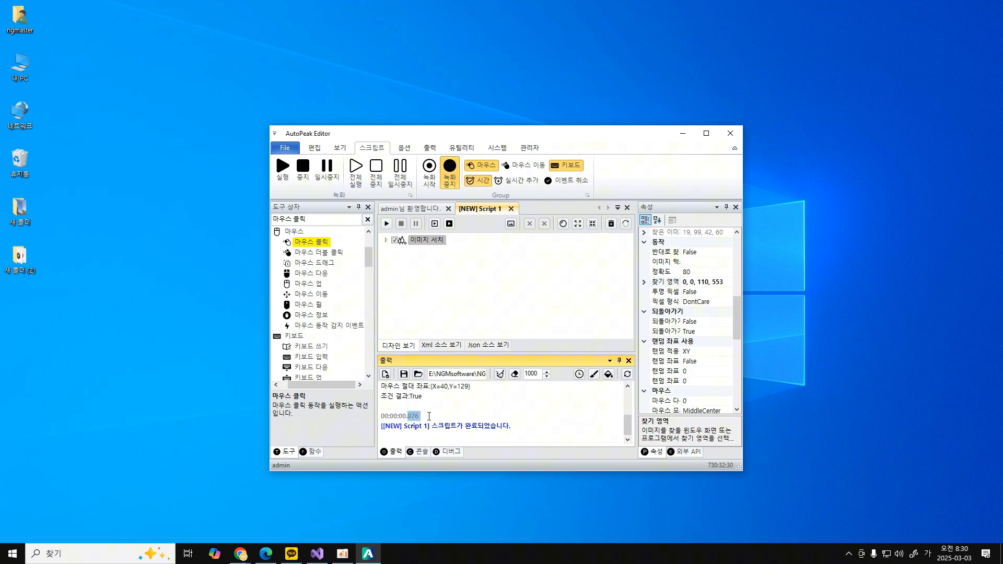
pyautogui.click(476, 298)
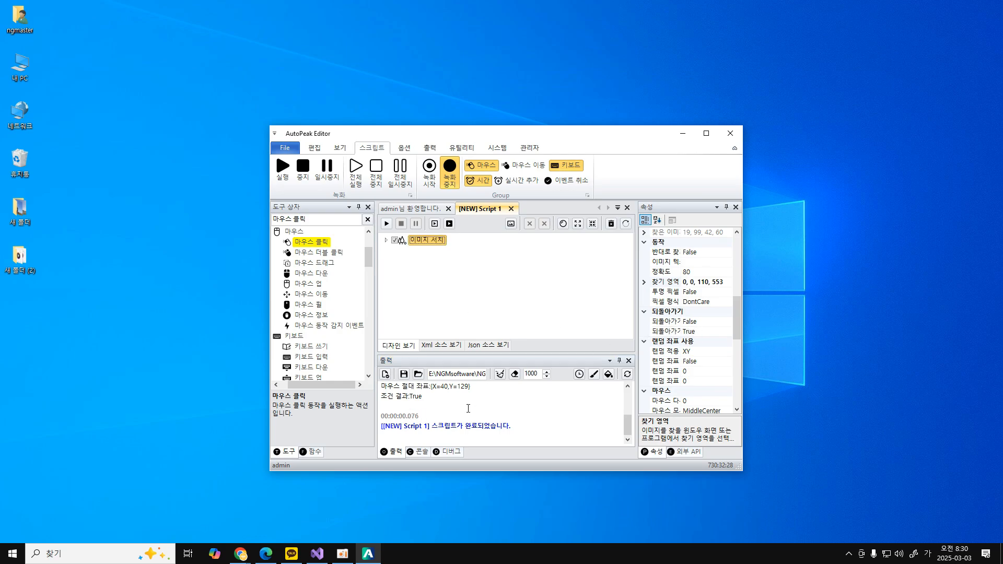
pyautogui.click(468, 408)
# - Reset the 찾기 영역 property to its default 0, 0, 0, 0 and run the script
pyautogui.rightClick(658, 284)
pyautogui.click(674, 290)
pyautogui.click(466, 316)
pyautogui.click(385, 227)
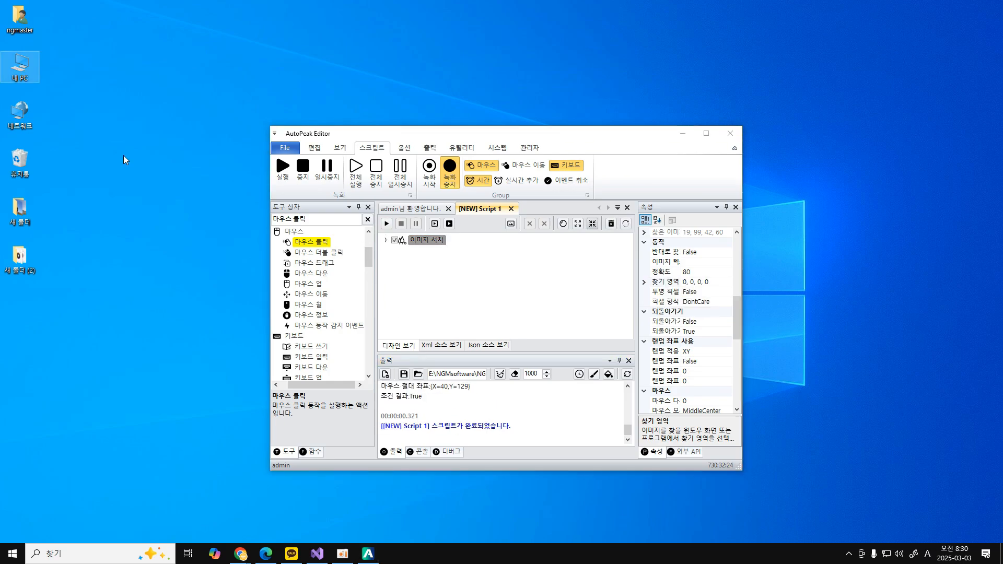
# - Examine the elapsed time of the run without a limited search area in the 출력 log
pyautogui.click(423, 418)
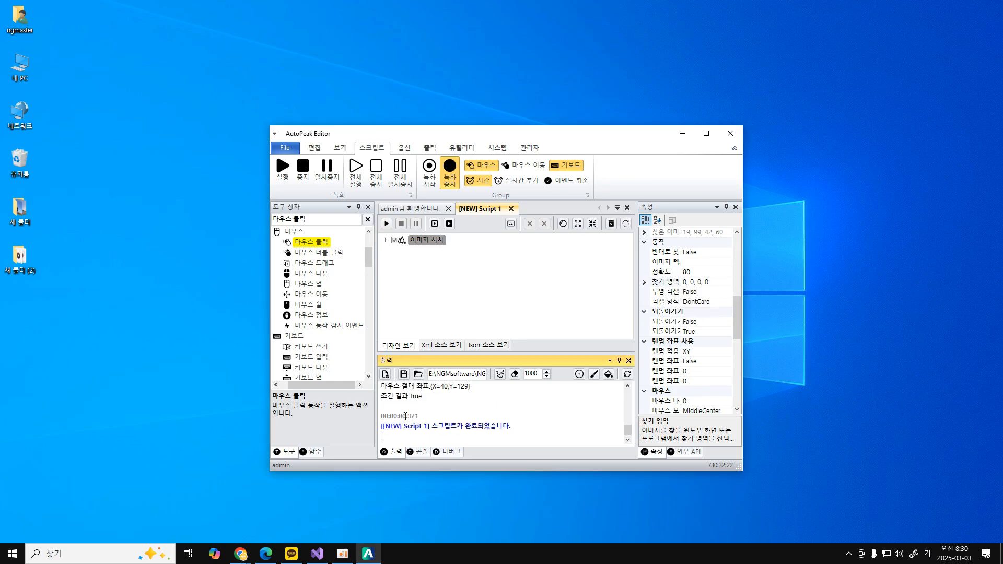
pyautogui.moveTo(401, 417); pyautogui.dragTo(428, 416)
pyautogui.click(428, 417)
pyautogui.click(511, 304)
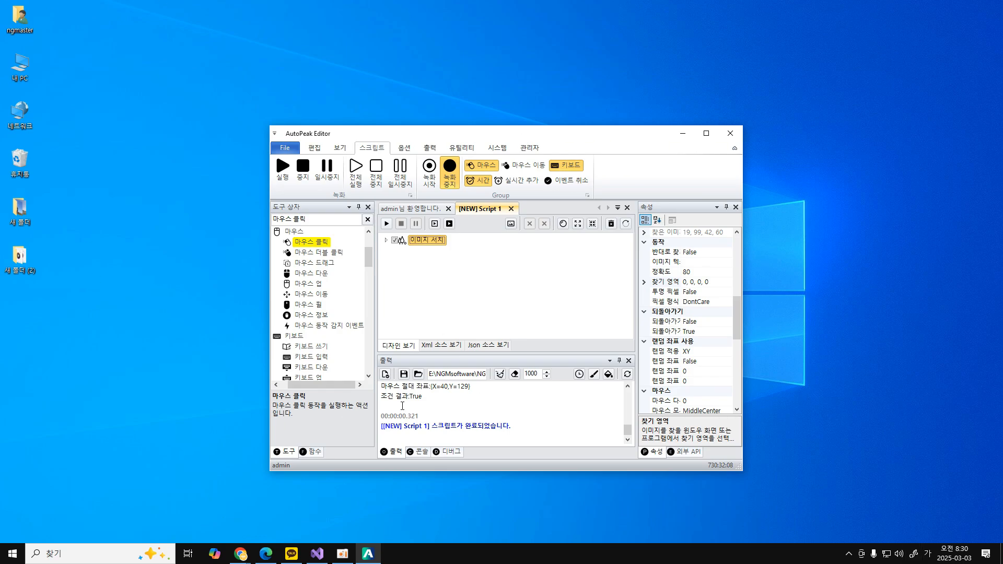
# - Capture the screen area around the upper desktop icons as 찾기 영역, giving 0, 0, 116, 365, and run the script
pyautogui.scroll(4, 681, 317)
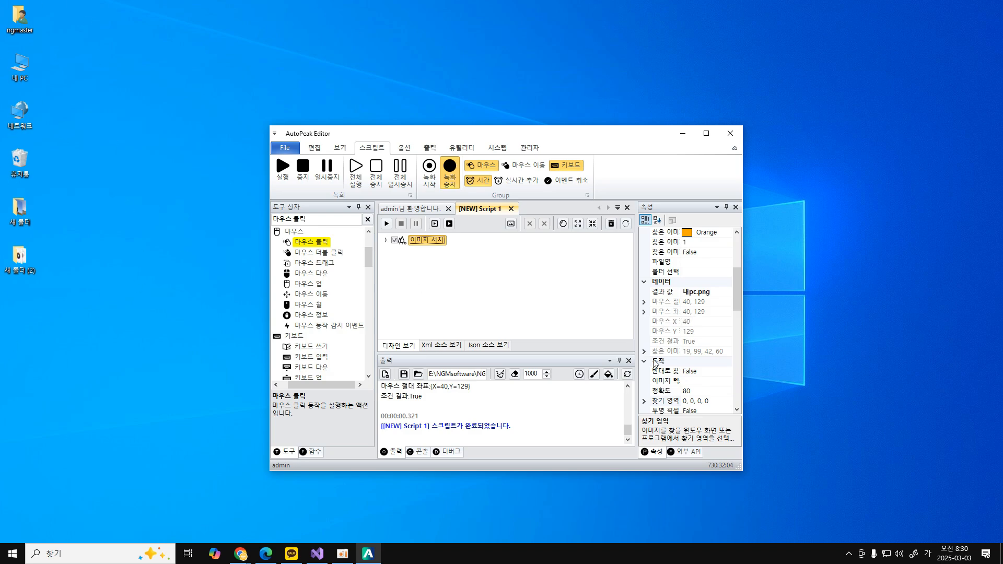
pyautogui.scroll(-2, 659, 360)
pyautogui.click(664, 342)
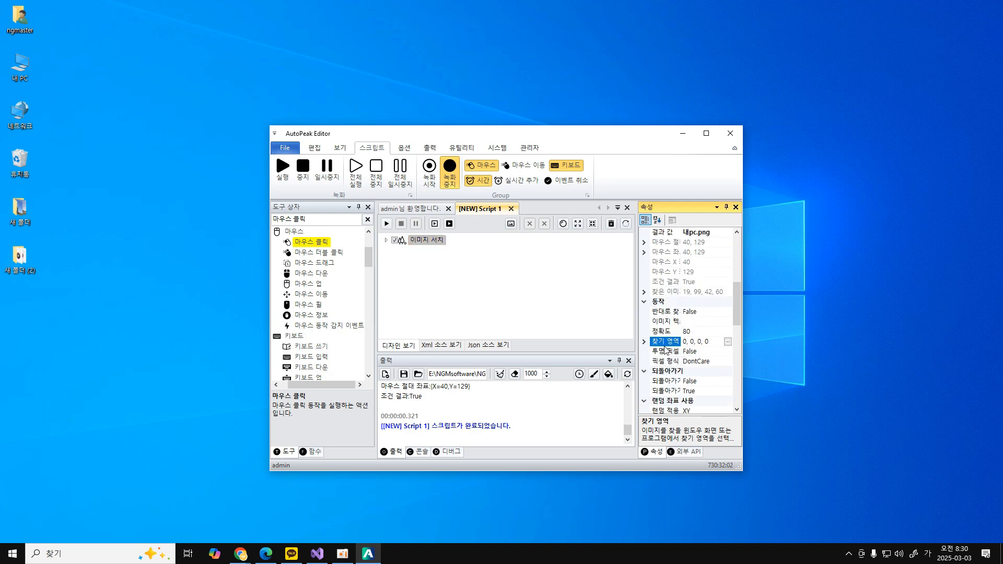
pyautogui.click(730, 342)
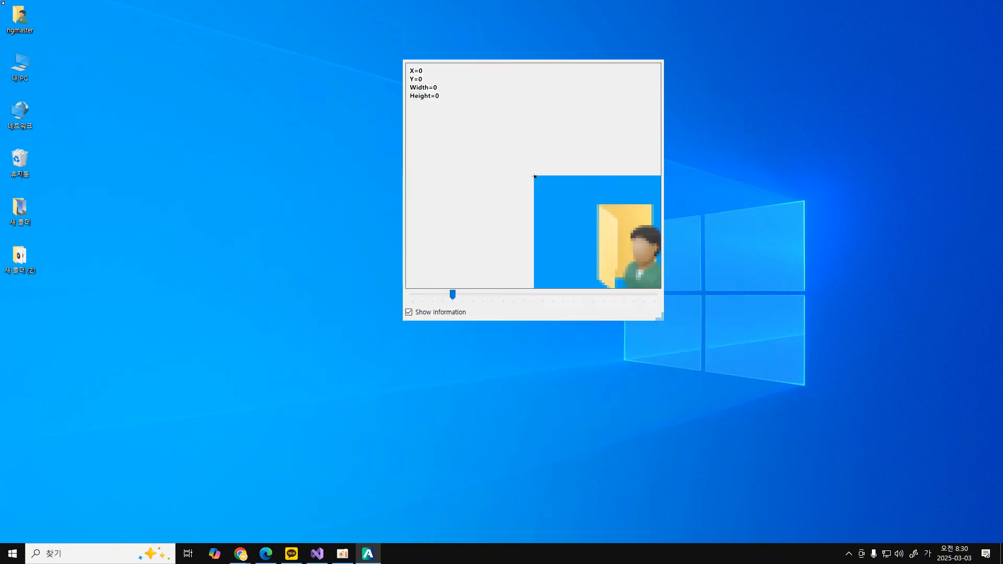
pyautogui.moveTo(1, 1); pyautogui.dragTo(60, 190)
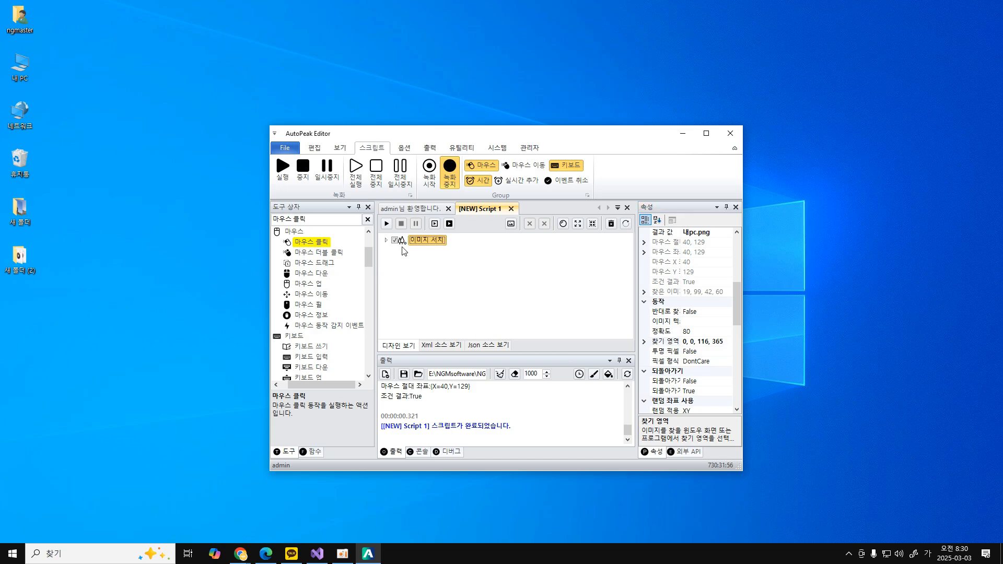
pyautogui.click(387, 223)
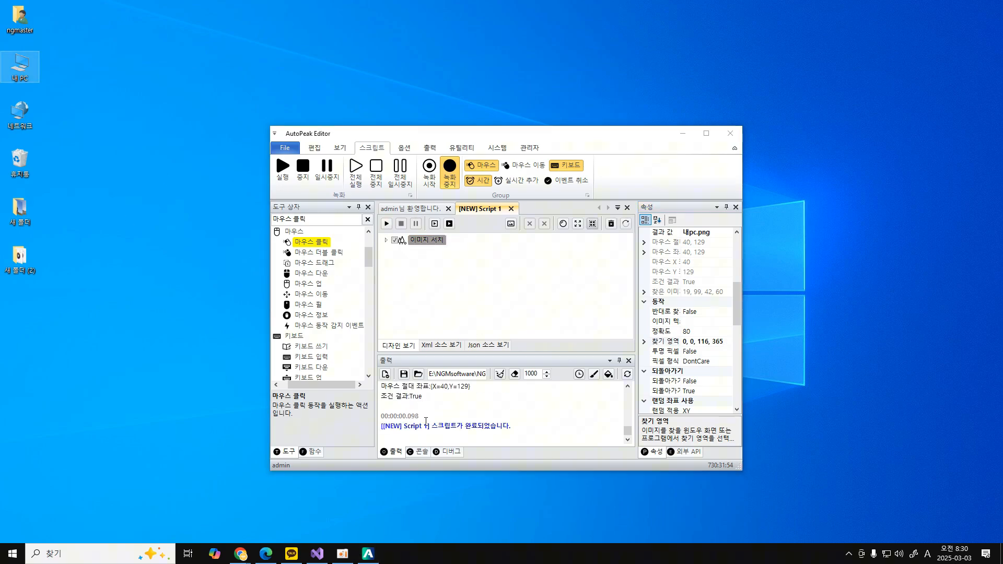
# - Clear the run messages from the 출력 log and look over the 제외 영역 options of 이미지 서치
pyautogui.click(500, 375)
pyautogui.click(459, 274)
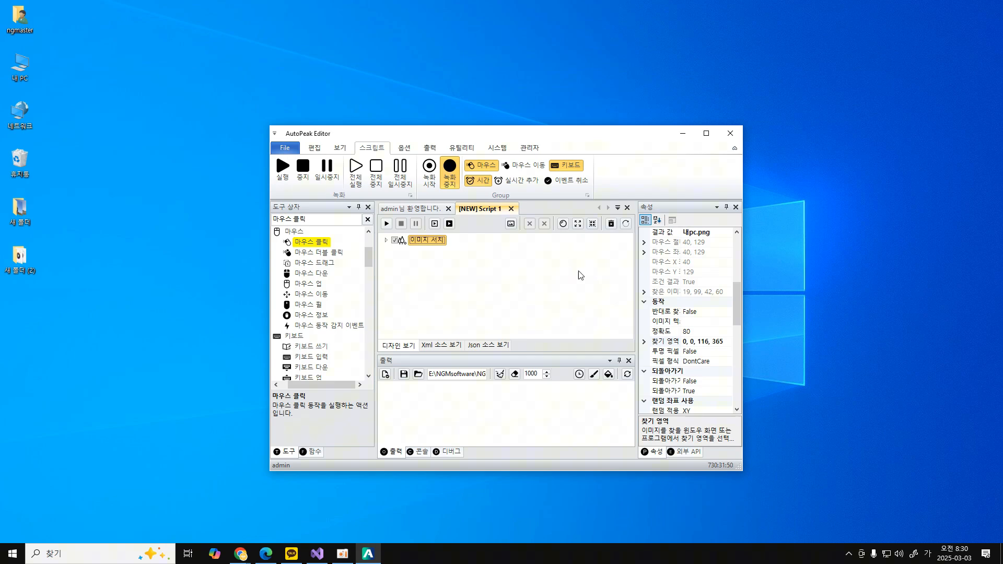
pyautogui.scroll(-4, 664, 360)
pyautogui.scroll(-5, 663, 360)
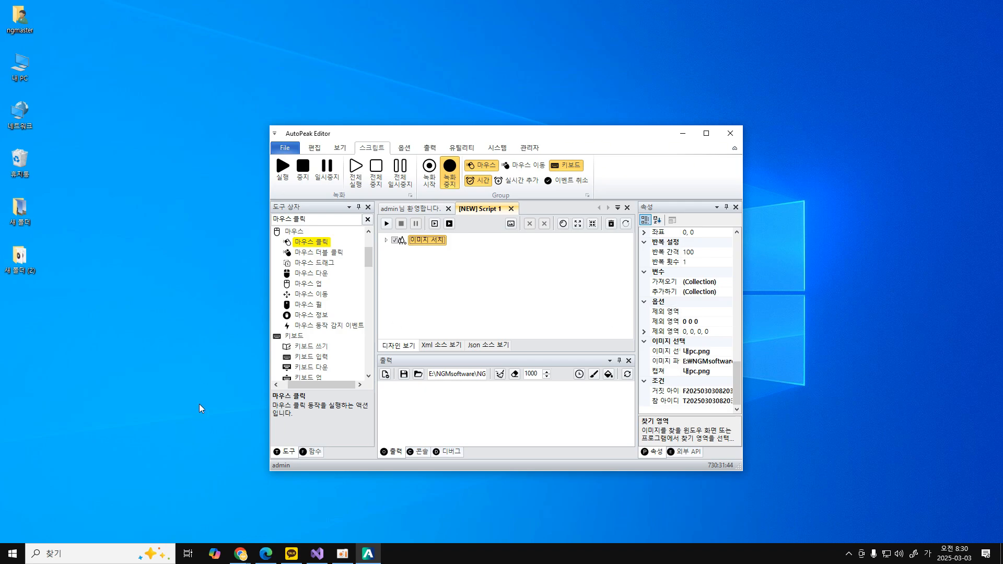
pyautogui.moveTo(2, 5); pyautogui.dragTo(96, 296)
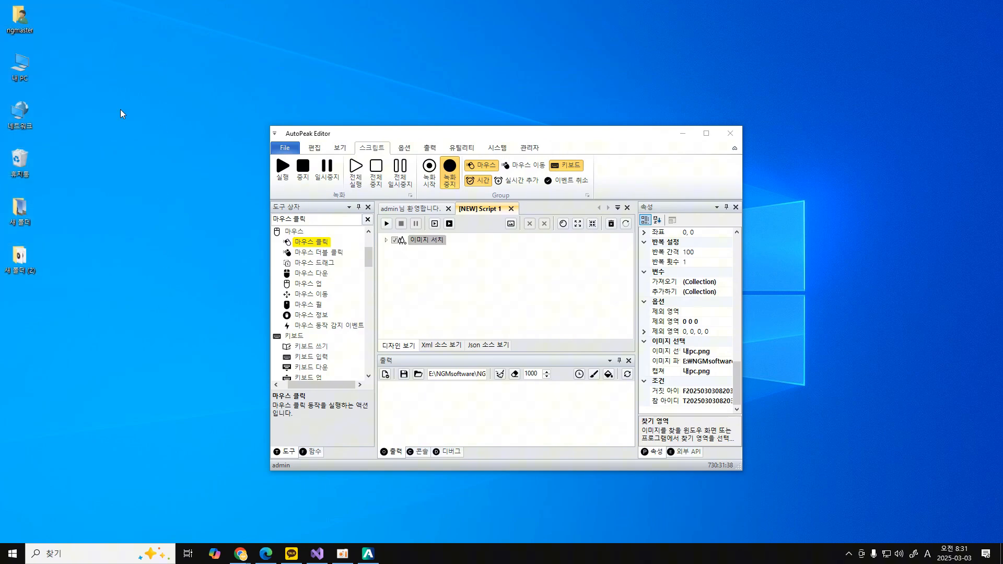
pyautogui.moveTo(129, 91); pyautogui.dragTo(0, 140)
pyautogui.moveTo(166, 0); pyautogui.dragTo(0, 42)
pyautogui.click(251, 351)
pyautogui.moveTo(86, 53); pyautogui.dragTo(205, 187)
pyautogui.moveTo(69, 57); pyautogui.dragTo(221, 214)
pyautogui.moveTo(231, 17); pyautogui.dragTo(181, 104)
pyautogui.moveTo(253, 184); pyautogui.dragTo(151, 237)
pyautogui.moveTo(124, 59); pyautogui.dragTo(69, 198)
pyautogui.click(468, 269)
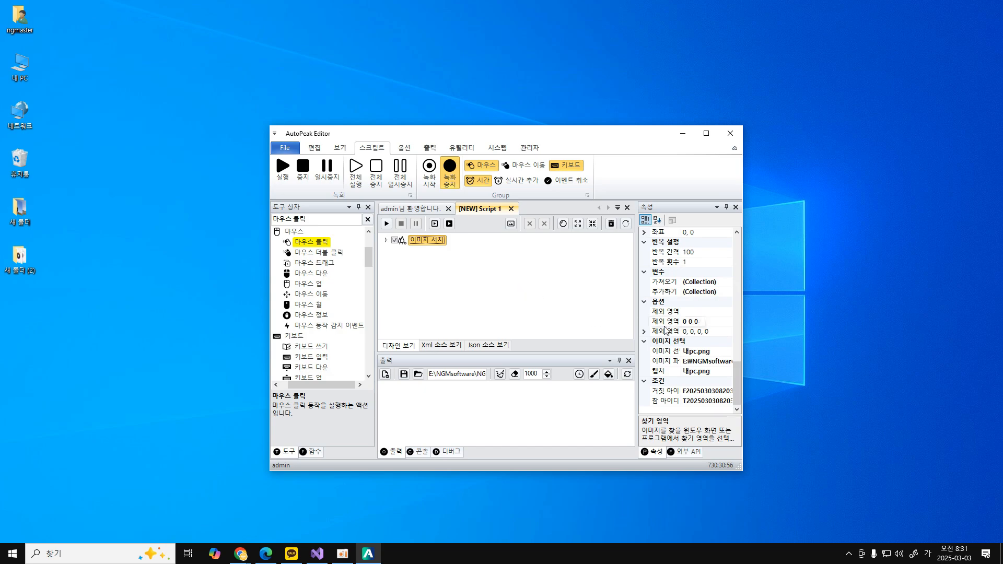
# - Read the description of the 투명 픽셀 제외 property of 이미지 서치
pyautogui.scroll(4, 669, 331)
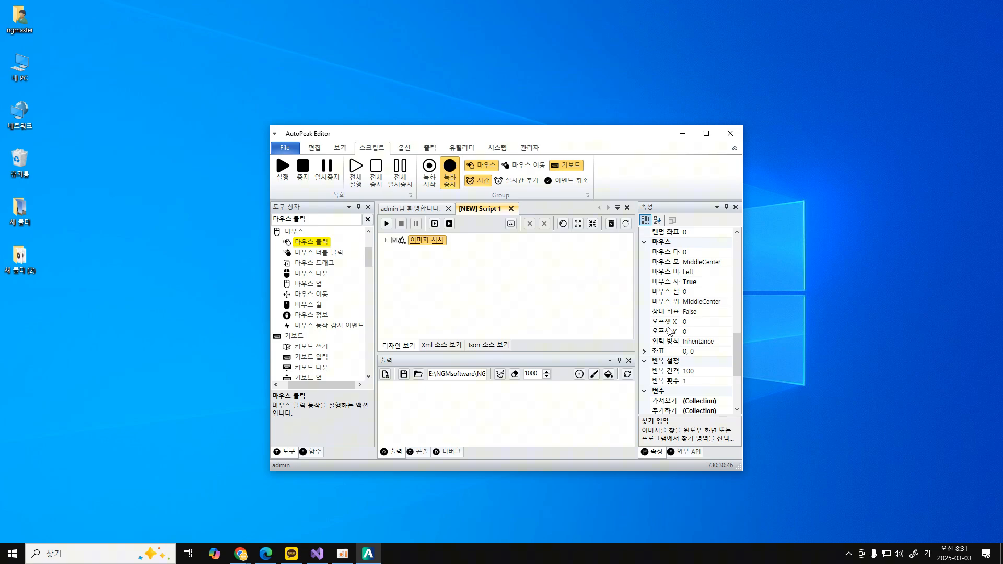
pyautogui.scroll(5, 670, 332)
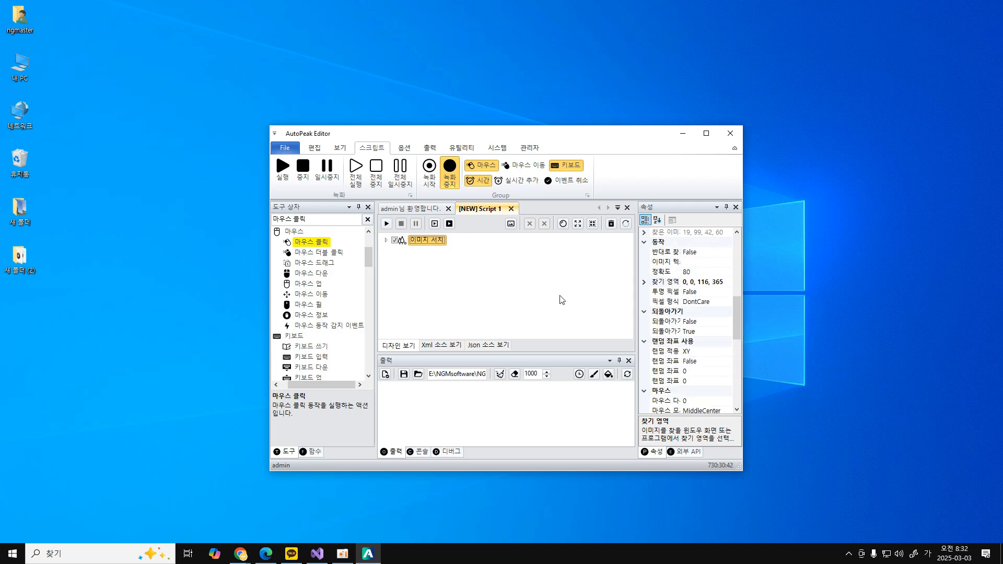
pyautogui.click(670, 295)
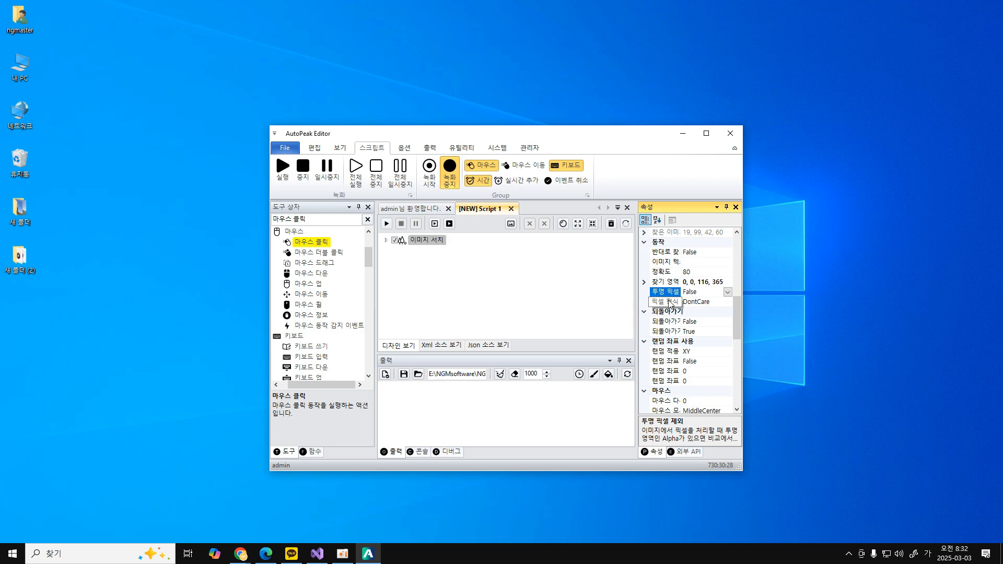
pyautogui.click(553, 304)
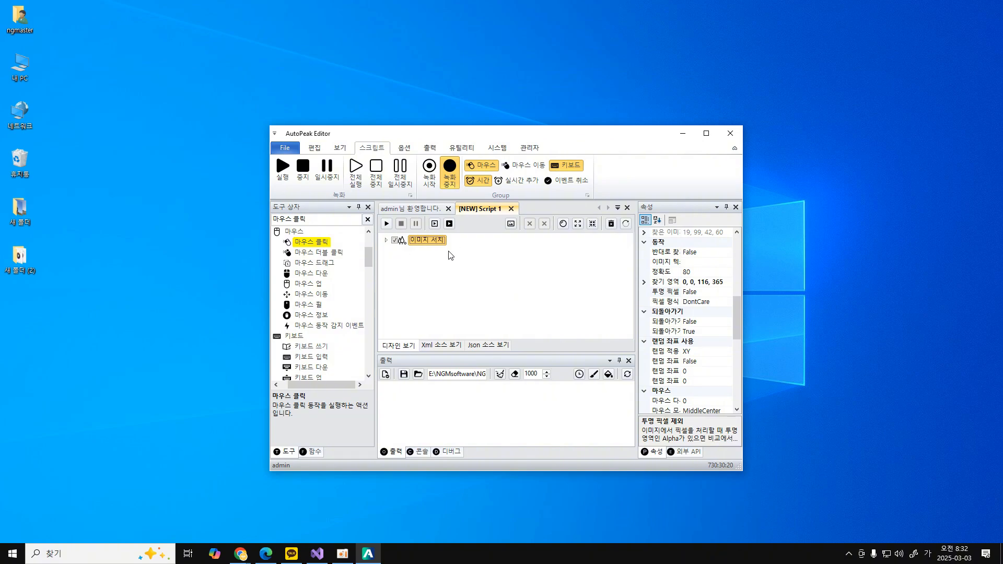
# - Clear the toolbox search, add the 이미지 매치 action to the script and delete the 이미지 서치 action
pyautogui.click(284, 453)
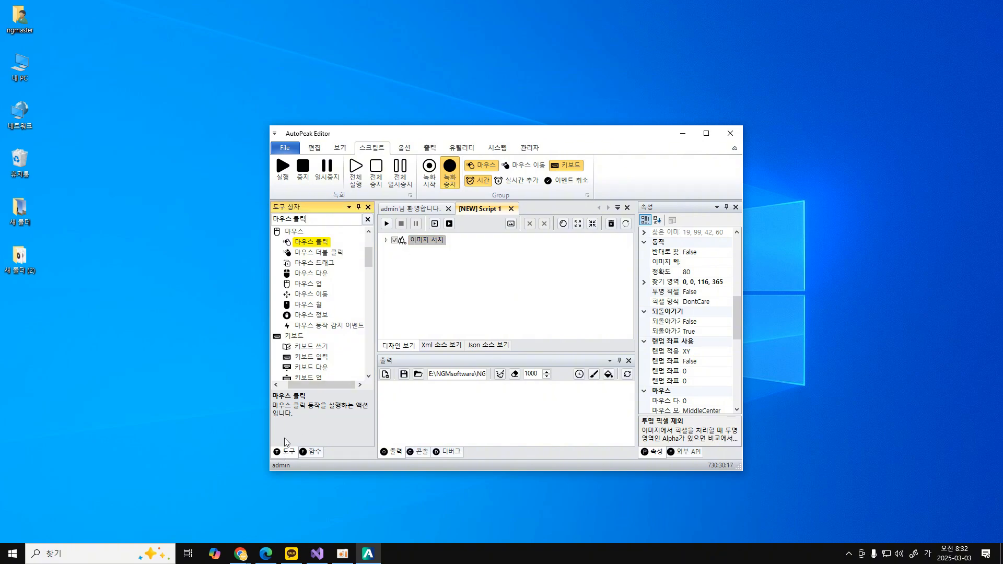
pyautogui.click(368, 220)
pyautogui.scroll(3, 343, 267)
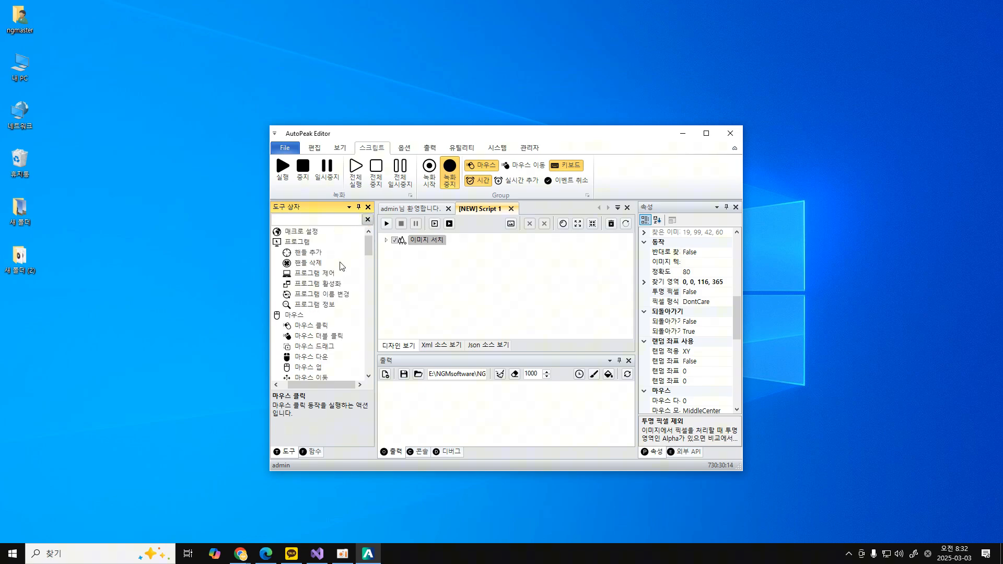
pyautogui.scroll(-10, 342, 266)
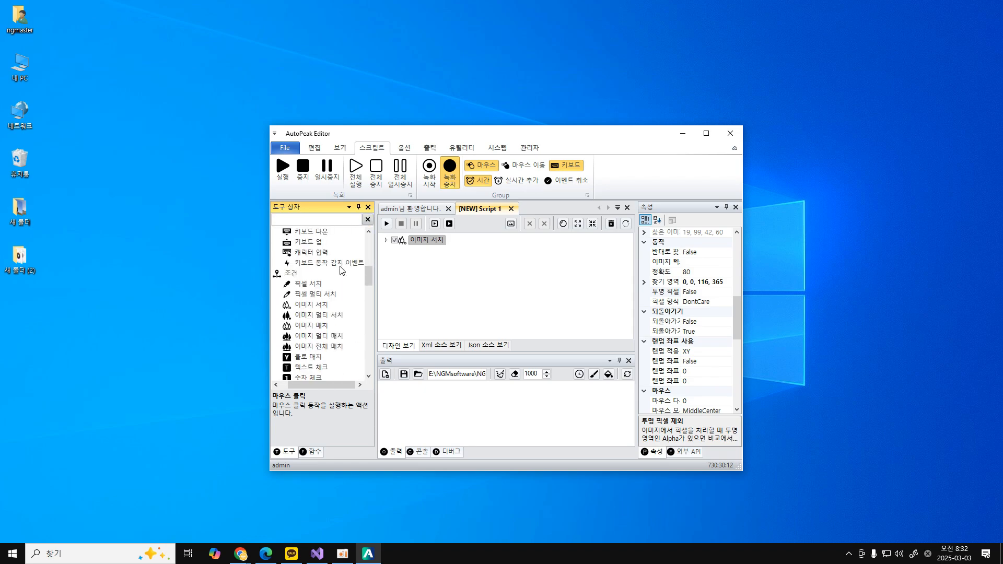
pyautogui.scroll(-1, 343, 270)
pyautogui.doubleClick(320, 262)
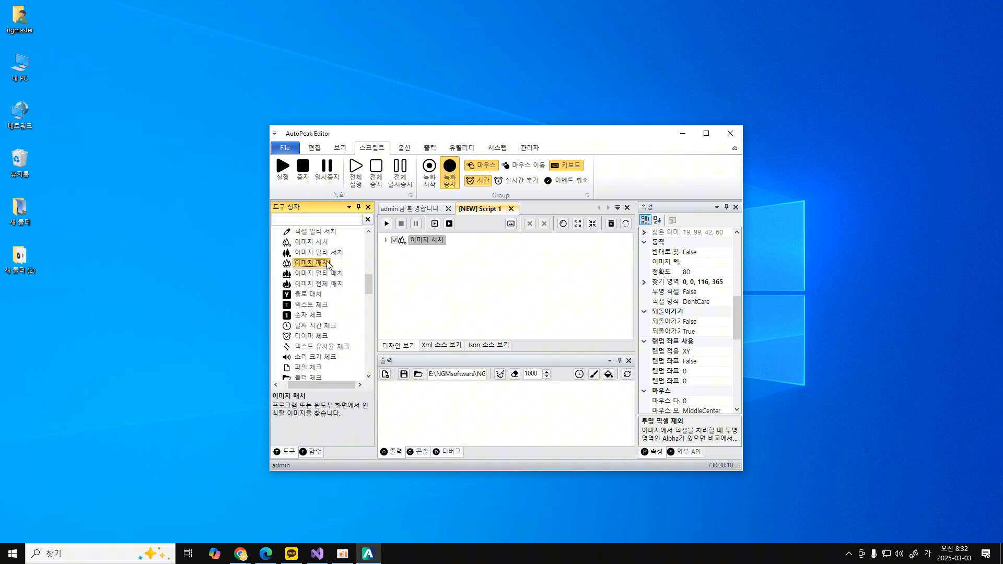
pyautogui.click(438, 241)
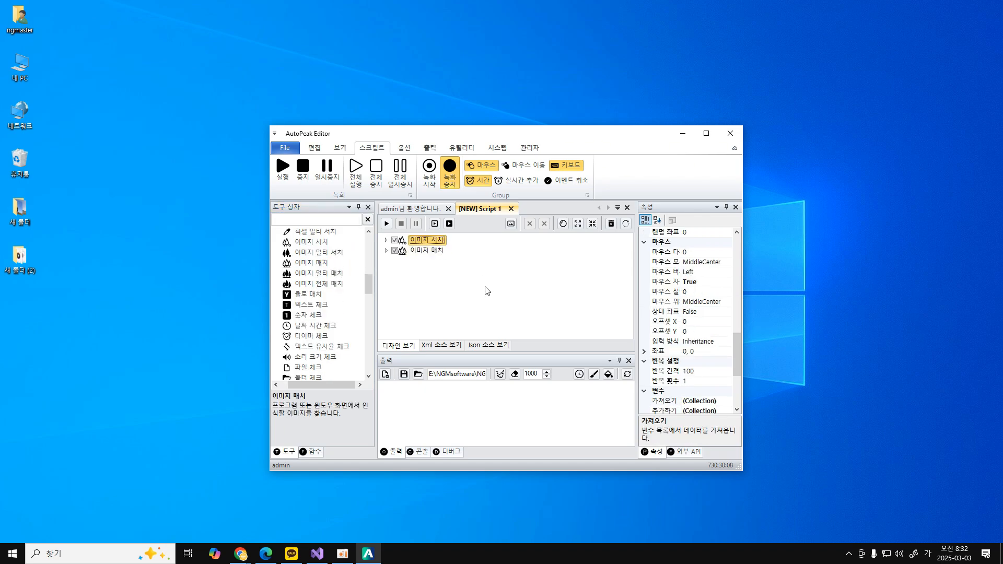
pyautogui.press('Delete')
# - Set 마우스 사용 to True for 이미지 매치 and choose 내pc.png as its 이미지 선택
pyautogui.click(663, 284)
pyautogui.scroll(-4, 653, 345)
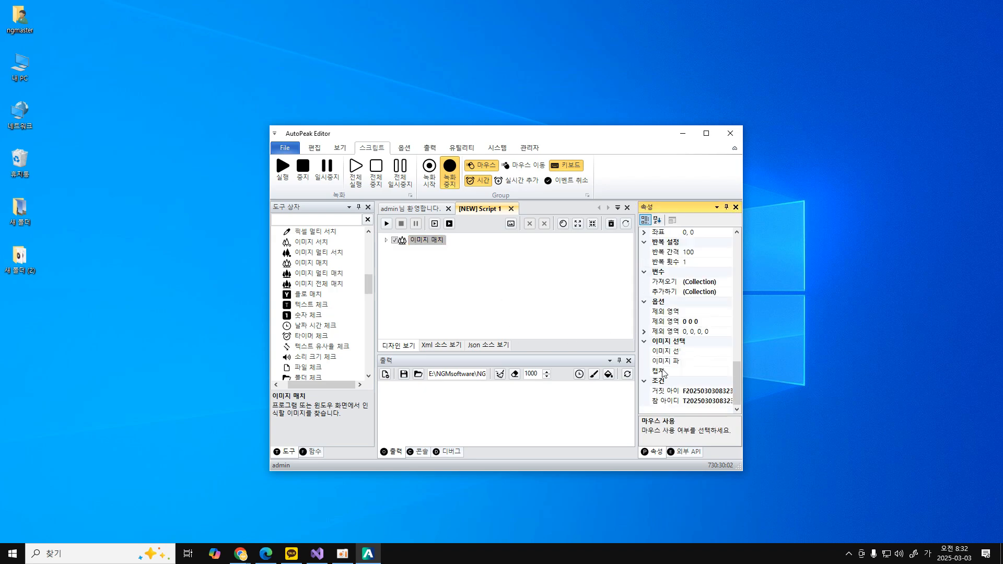
pyautogui.click(663, 351)
pyautogui.click(727, 352)
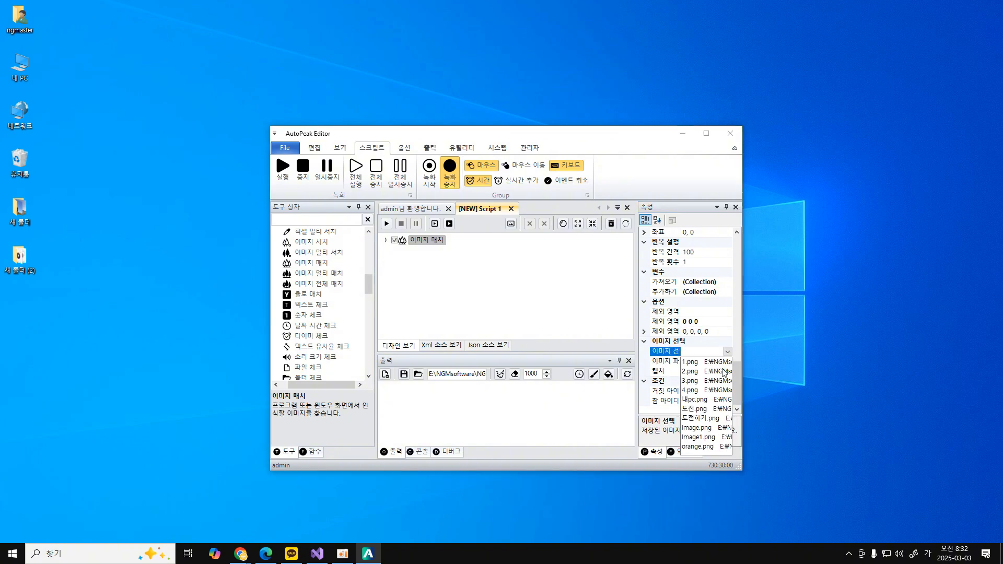
pyautogui.click(715, 400)
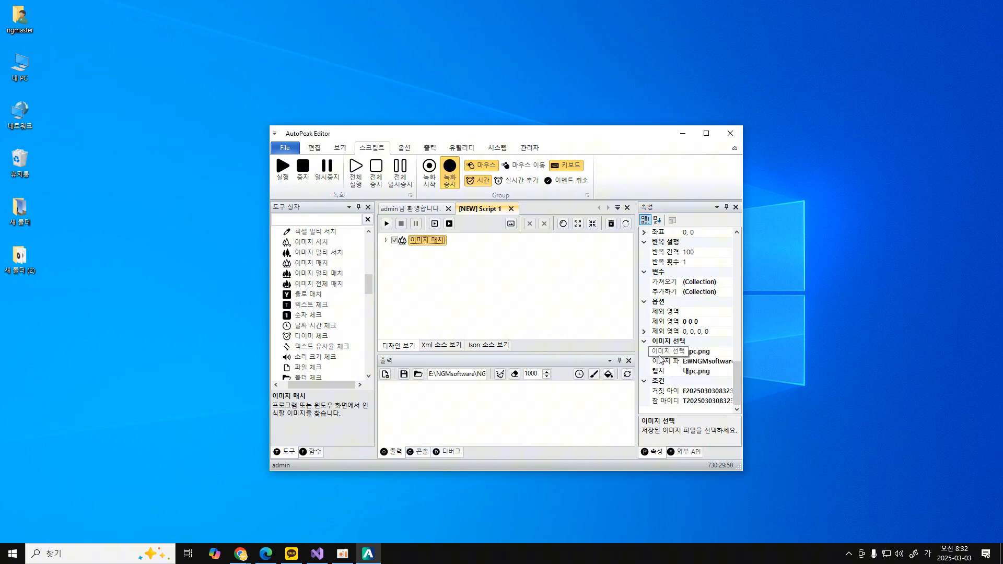
# - Run the 이미지 매치 script several times and check the results in the 출력 log
pyautogui.click(389, 227)
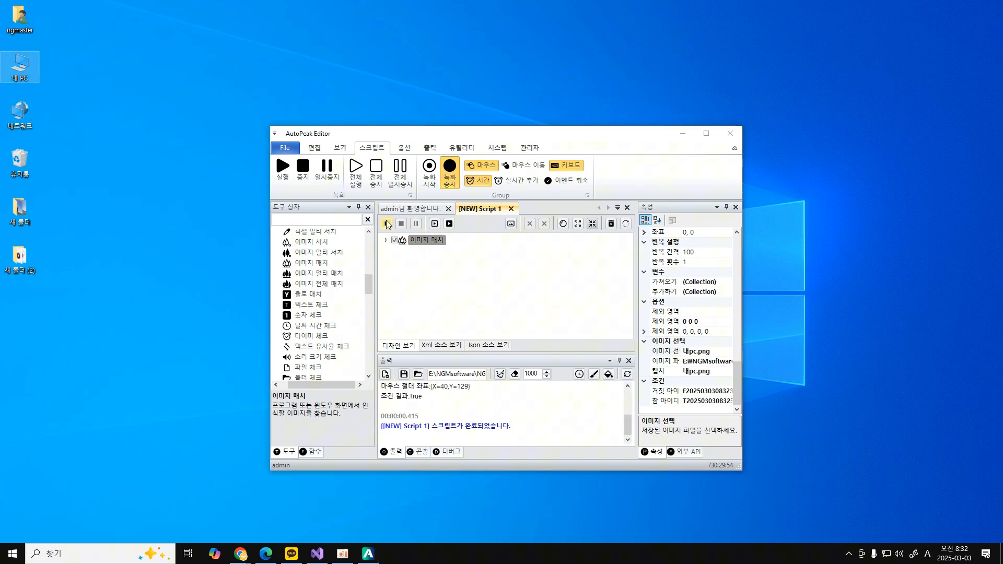
pyautogui.click(387, 224)
pyautogui.click(387, 224)
pyautogui.click(449, 398)
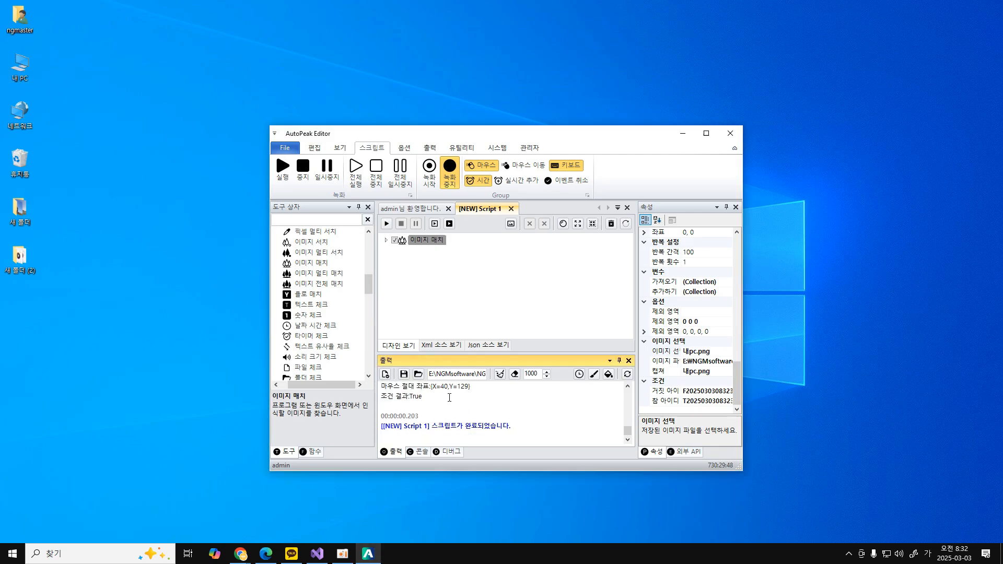
pyautogui.click(447, 305)
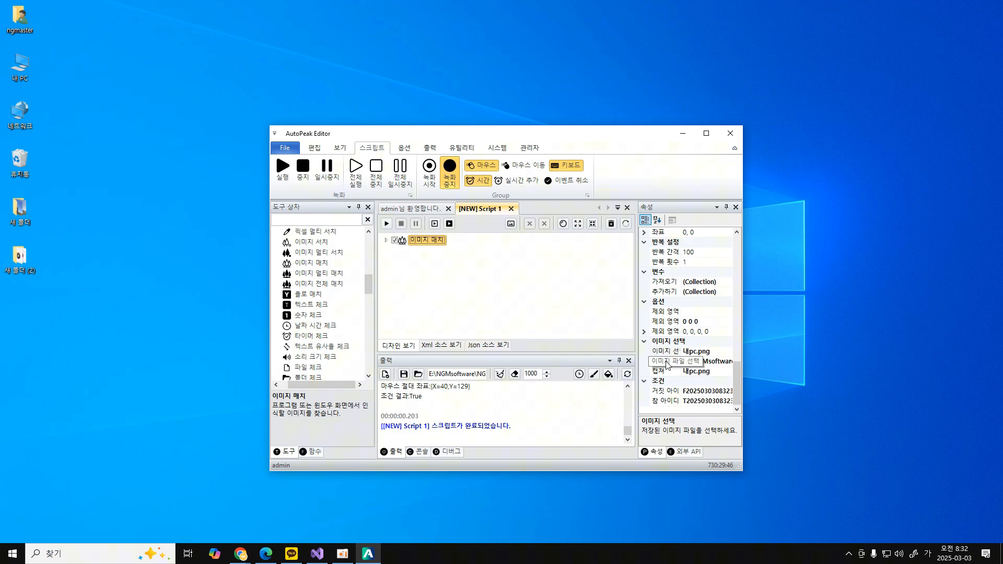
# - Read the description of the 정확도 property of 이미지 매치 and clear the 출력 log
pyautogui.scroll(3, 667, 364)
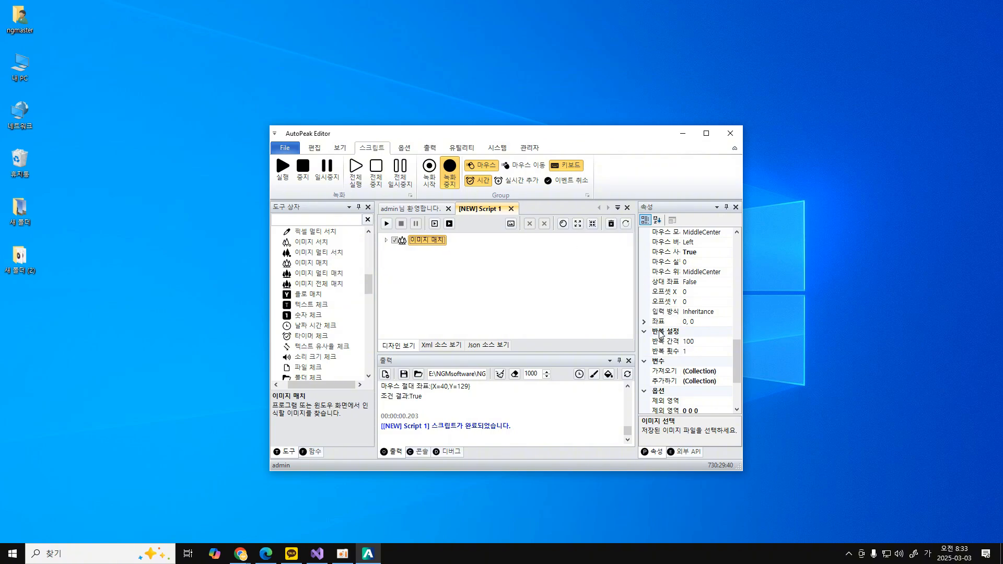
pyautogui.scroll(-3, 660, 335)
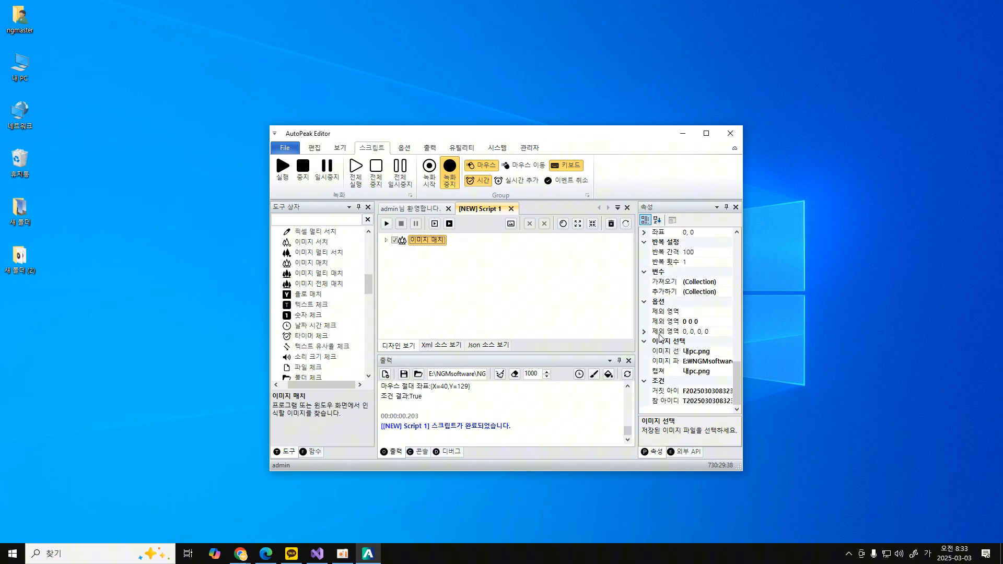
pyautogui.scroll(4, 659, 337)
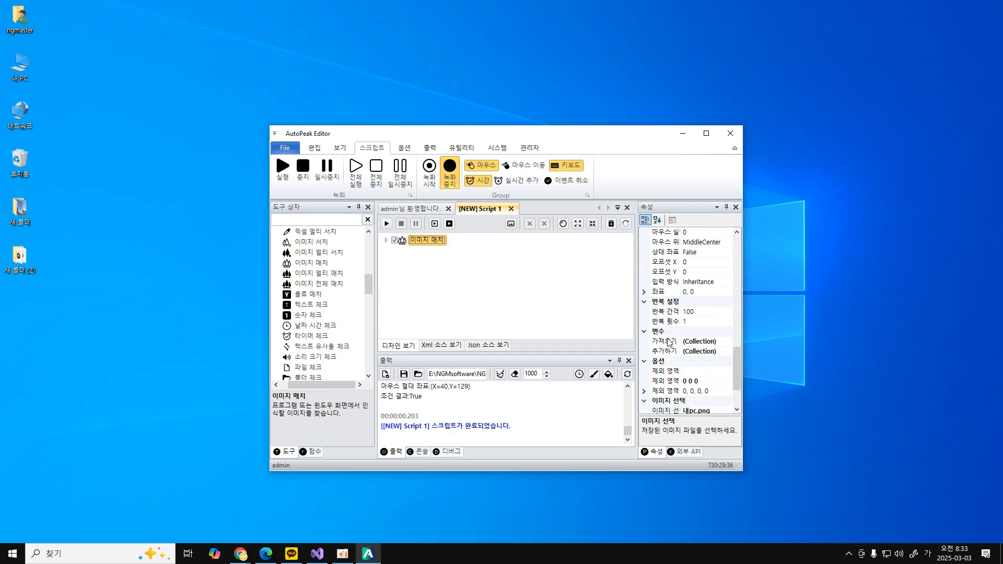
pyautogui.scroll(5, 669, 343)
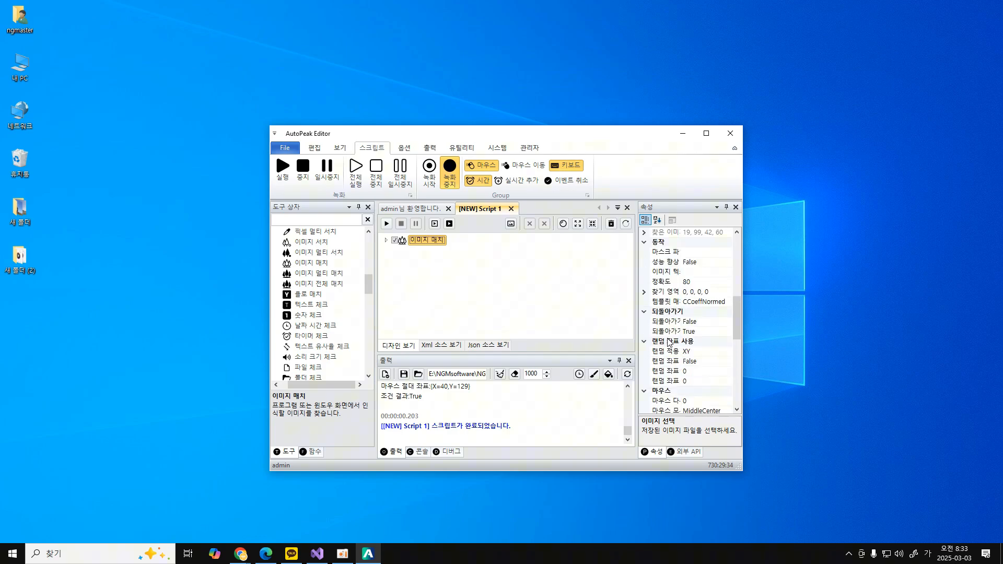
pyautogui.click(670, 283)
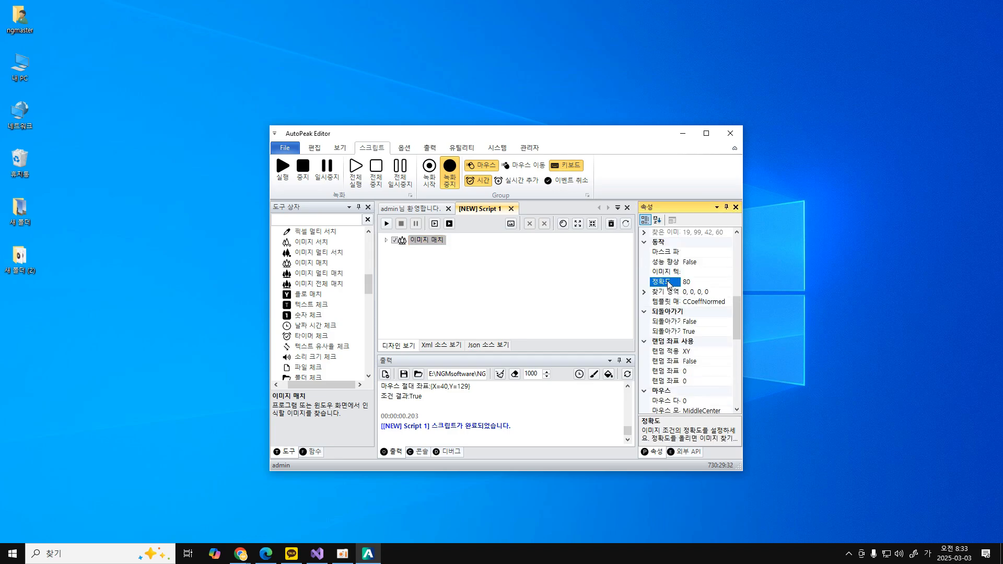
pyautogui.click(698, 285)
pyautogui.click(666, 284)
pyautogui.click(549, 408)
pyautogui.click(499, 374)
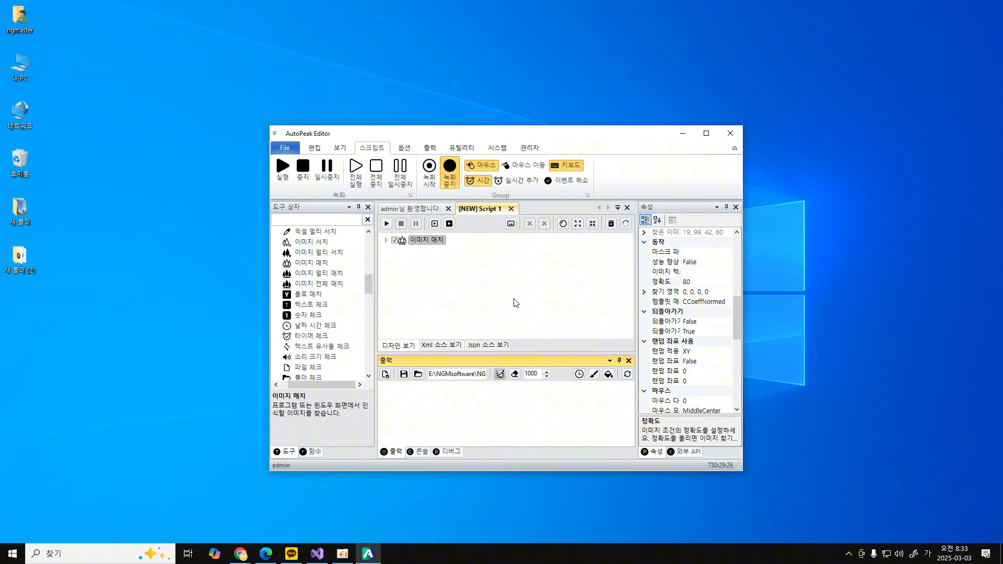
pyautogui.click(516, 303)
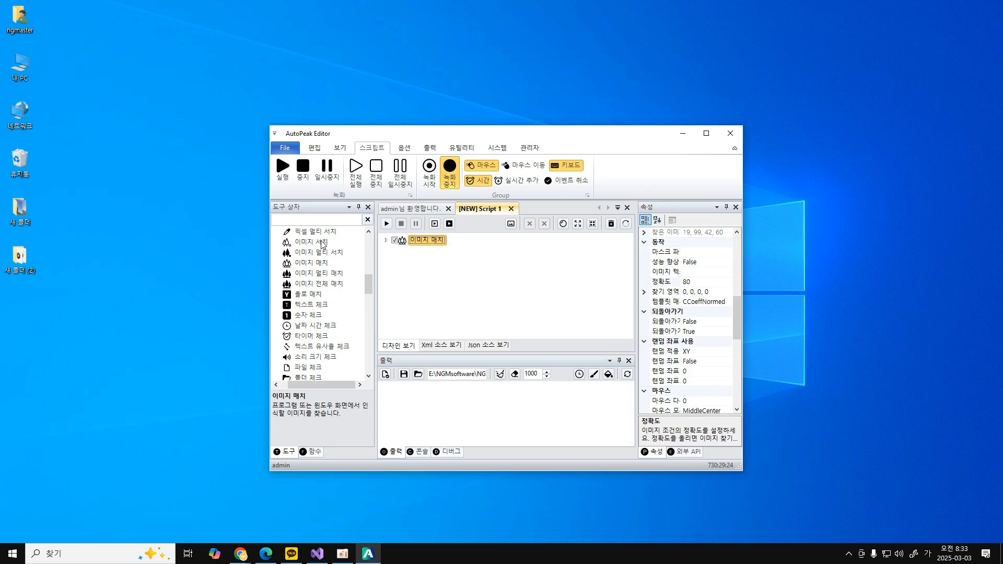
# - Read the descriptions of the 반복 간격 and 반복 횟수 properties of 이미지 매치
pyautogui.scroll(-5, 679, 334)
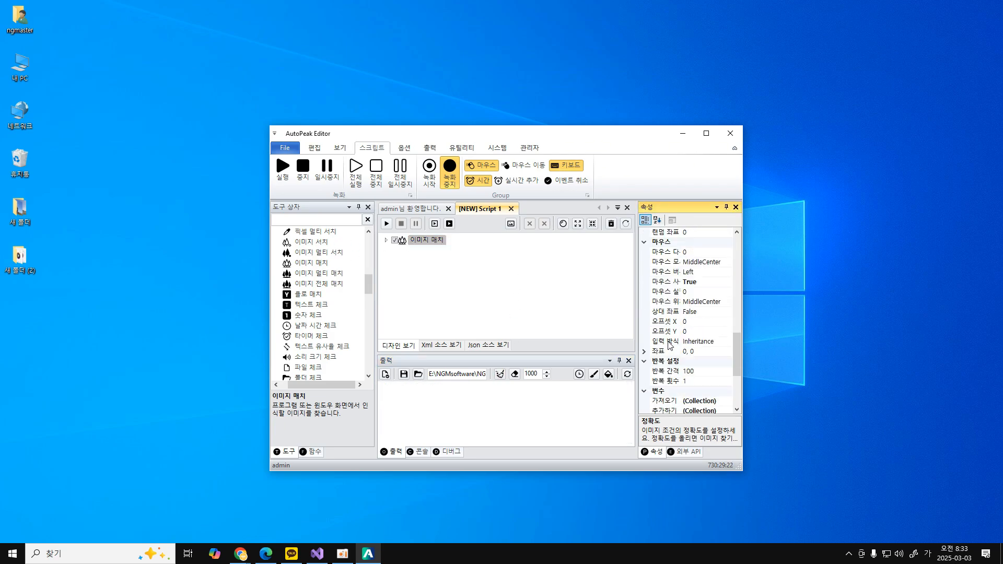
pyautogui.scroll(-2, 669, 345)
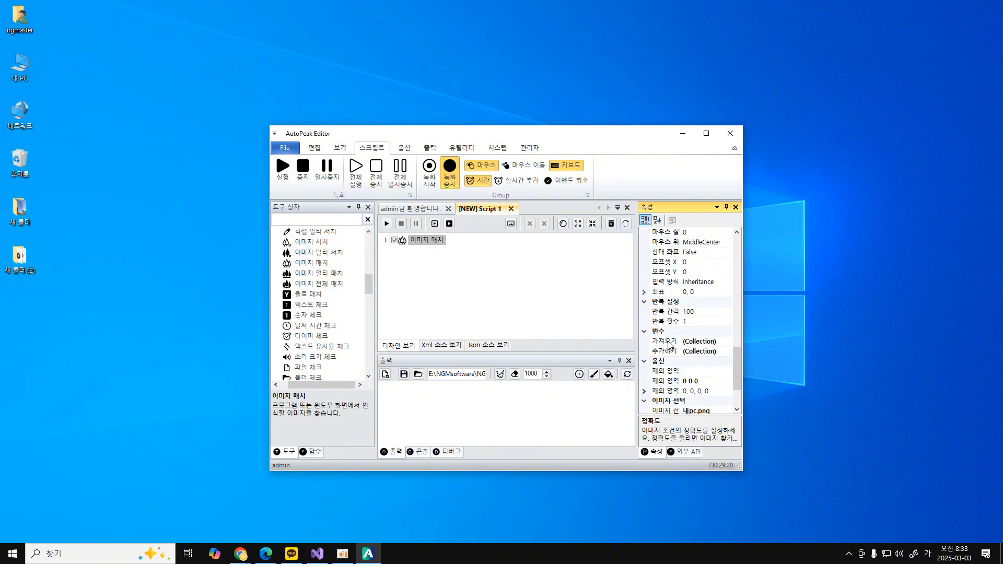
pyautogui.click(671, 313)
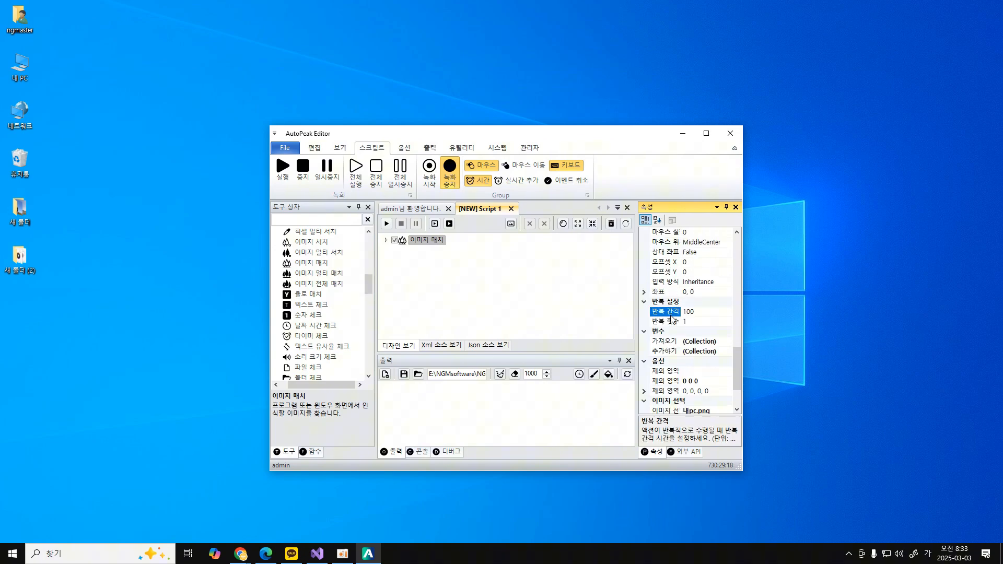
pyautogui.click(673, 320)
pyautogui.click(536, 304)
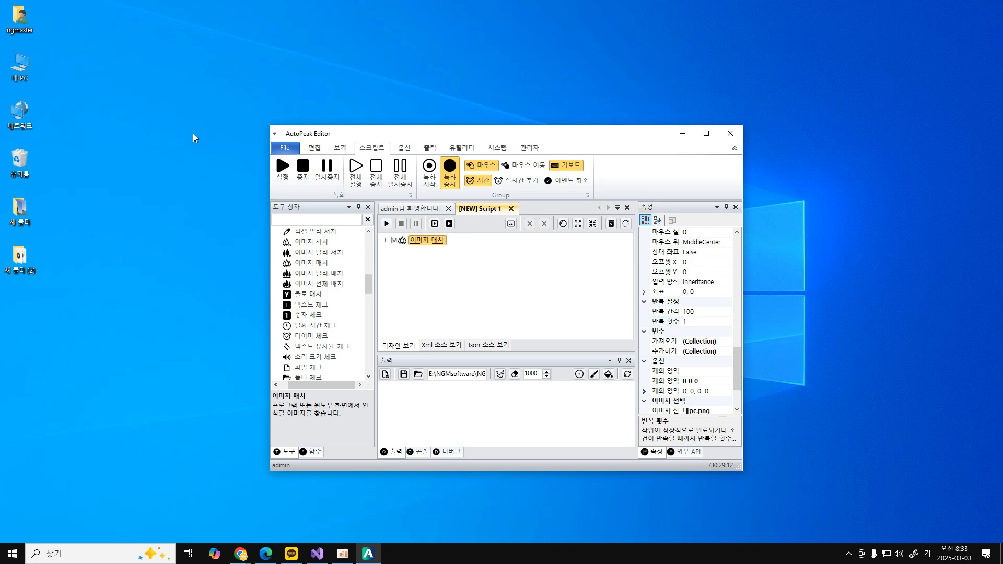
pyautogui.click(20, 66)
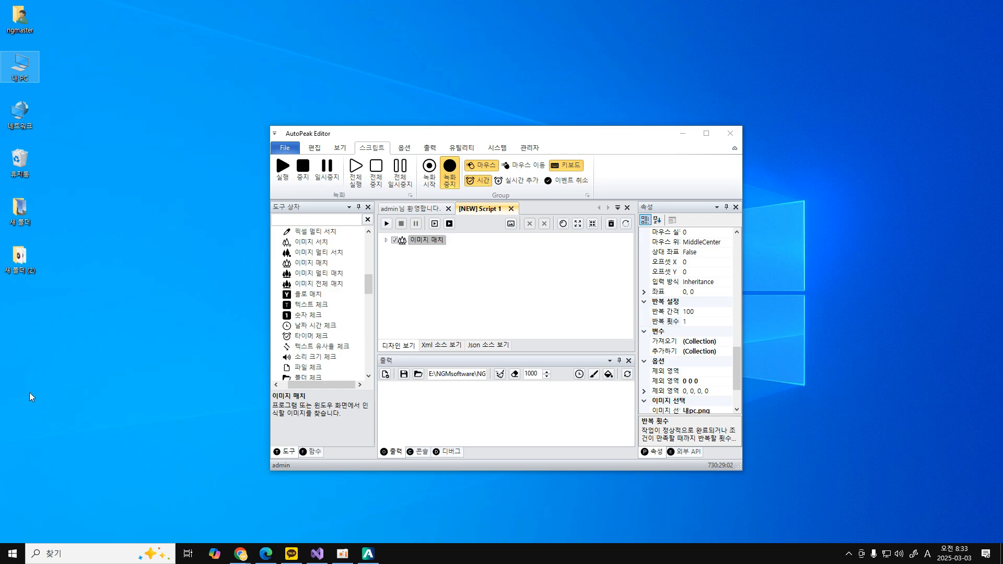
pyautogui.click(128, 162)
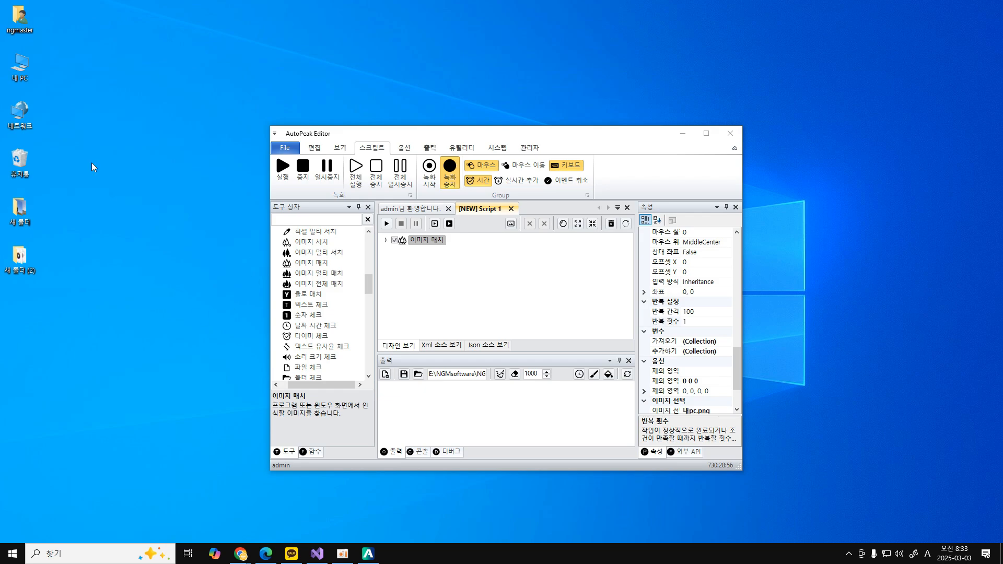
pyautogui.click(432, 242)
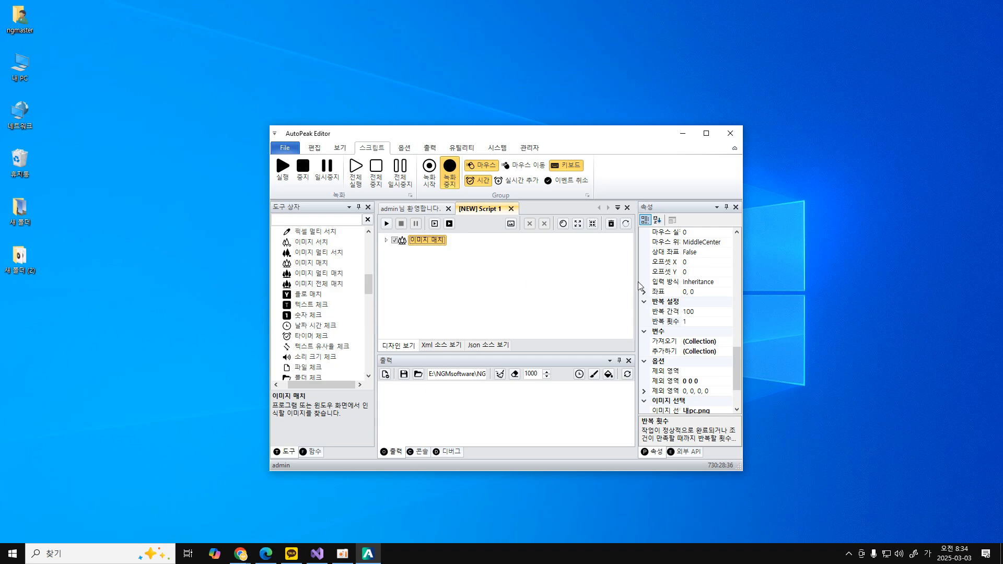
# - Set 반복 횟수 to 100 for the 이미지 매치 action
pyautogui.scroll(3, 679, 303)
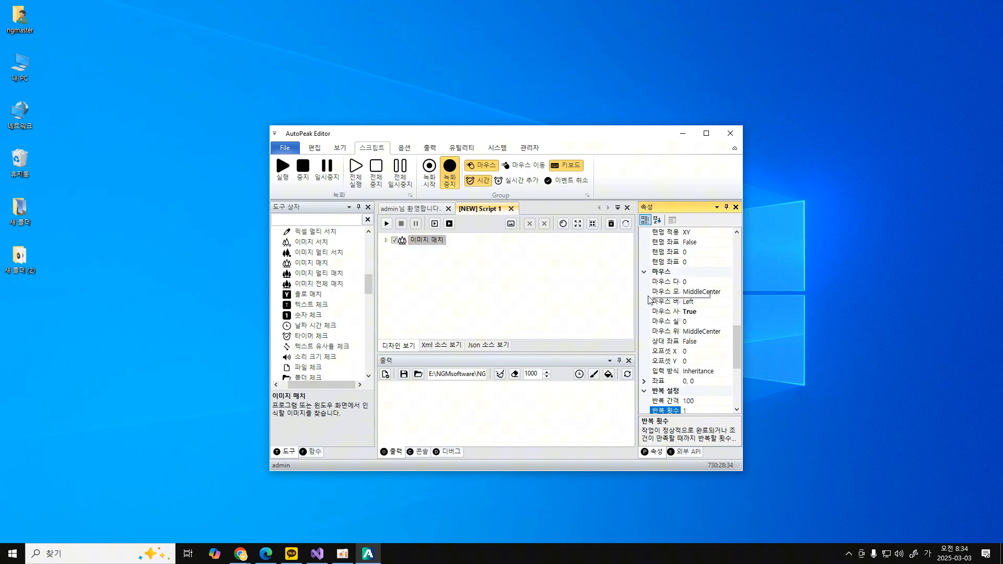
pyautogui.click(662, 312)
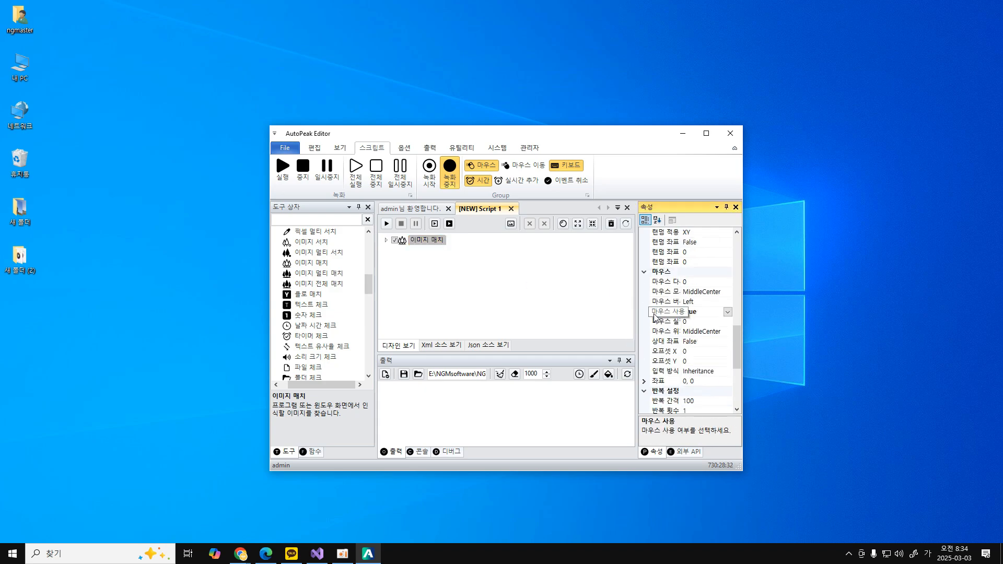
pyautogui.scroll(-5, 655, 317)
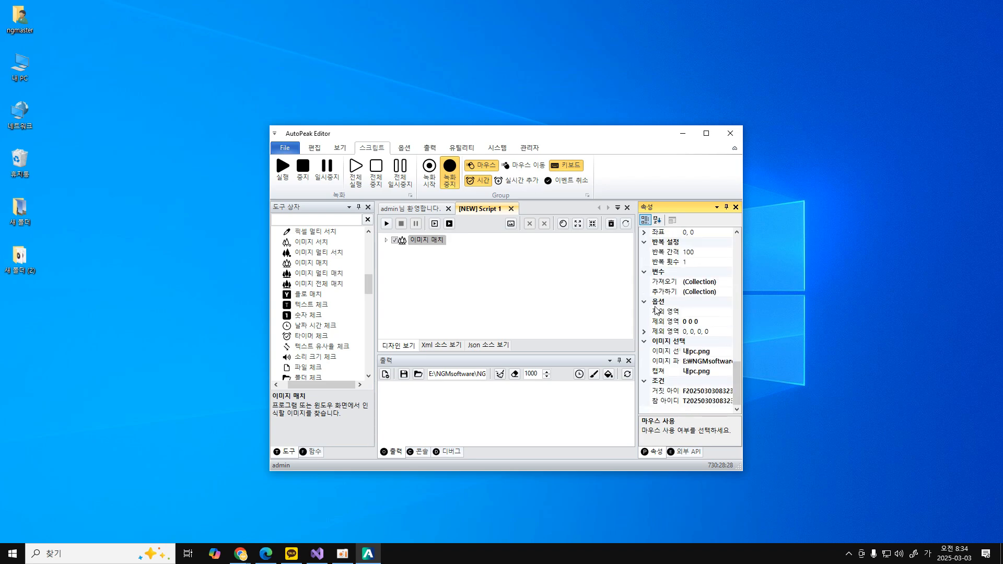
pyautogui.scroll(2, 674, 355)
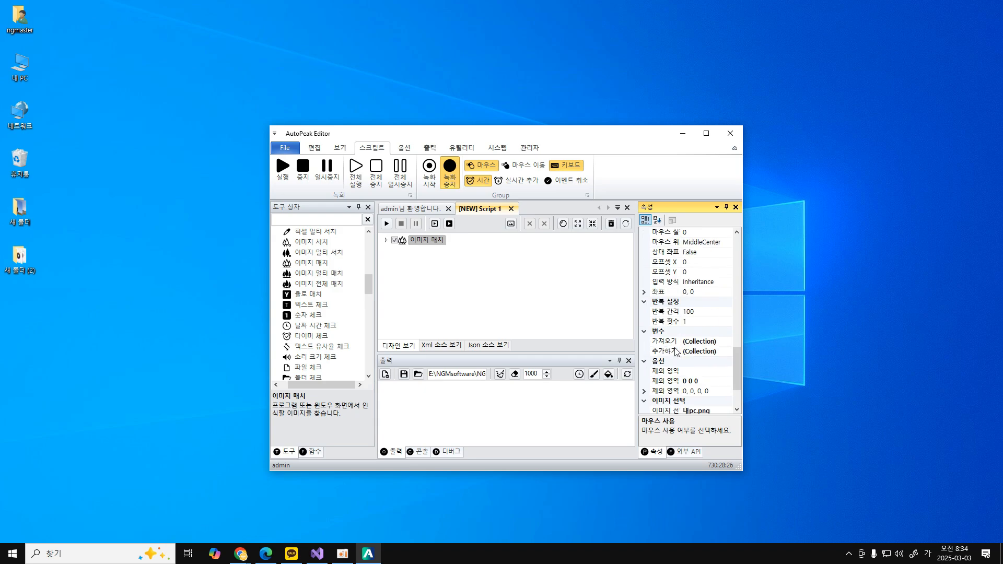
pyautogui.click(685, 312)
pyautogui.click(668, 322)
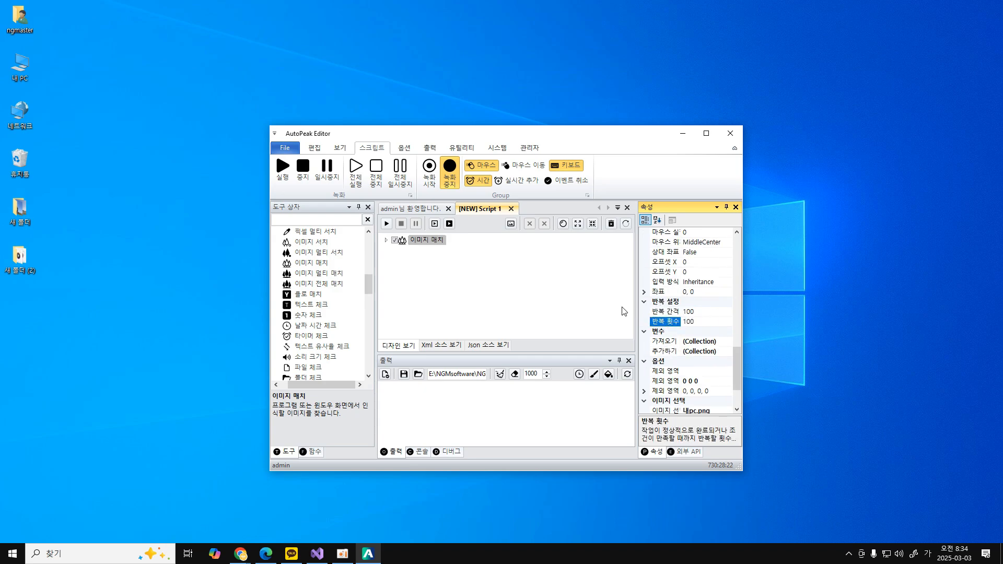
pyautogui.click(624, 311)
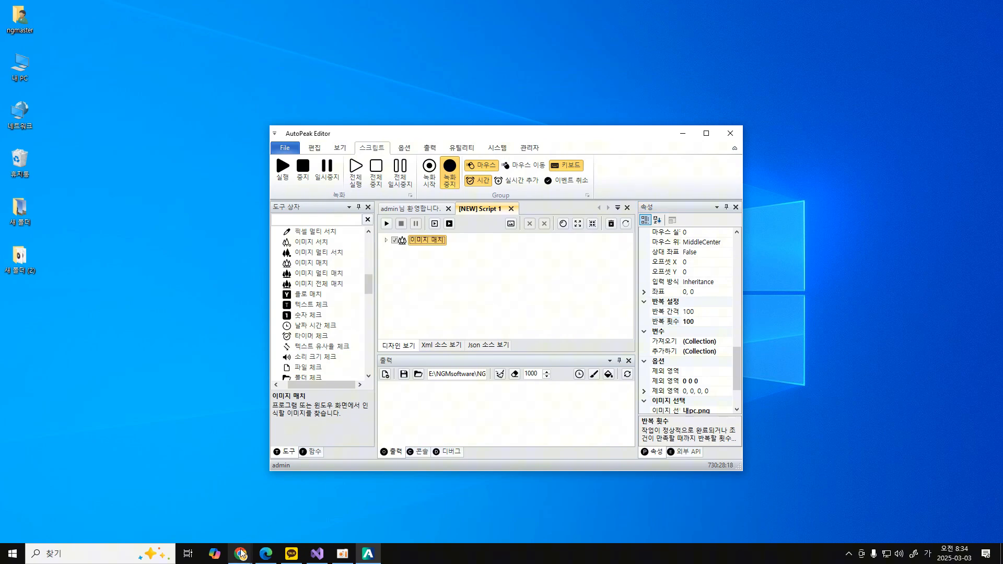
# - Cover the desktop icons with the Chrome window and bring AutoPeak Editor back in front of it
pyautogui.moveTo(240, 554)
pyautogui.click(179, 503)
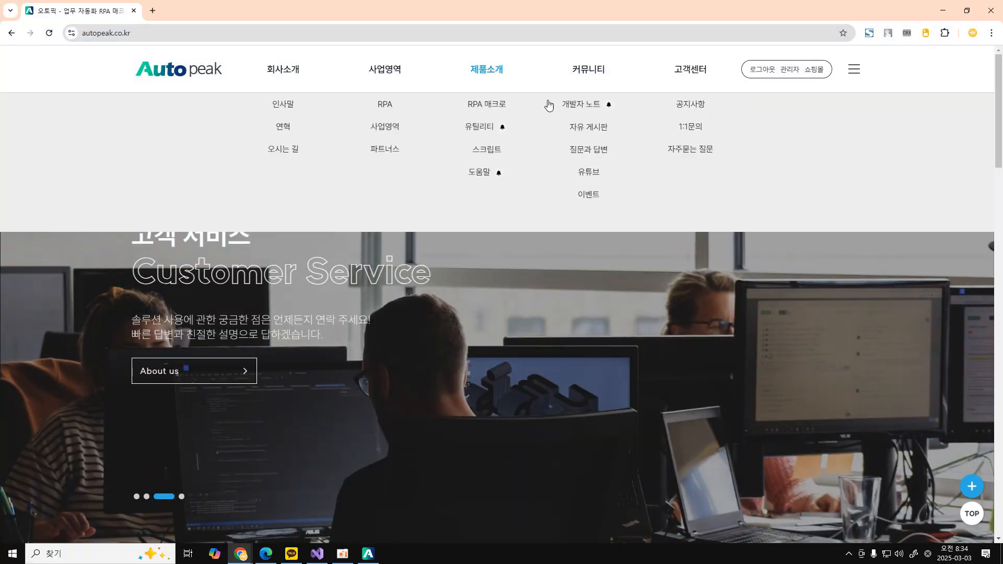
pyautogui.click(370, 556)
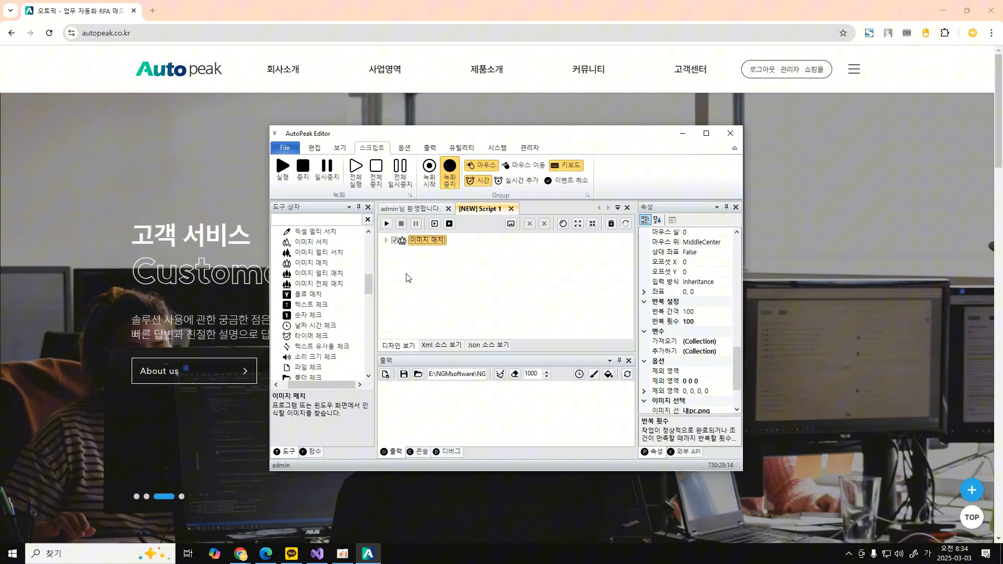
# - Run the 이미지 매치 script, minimize the Chrome window while it repeats, and check the 출력 log
pyautogui.click(387, 225)
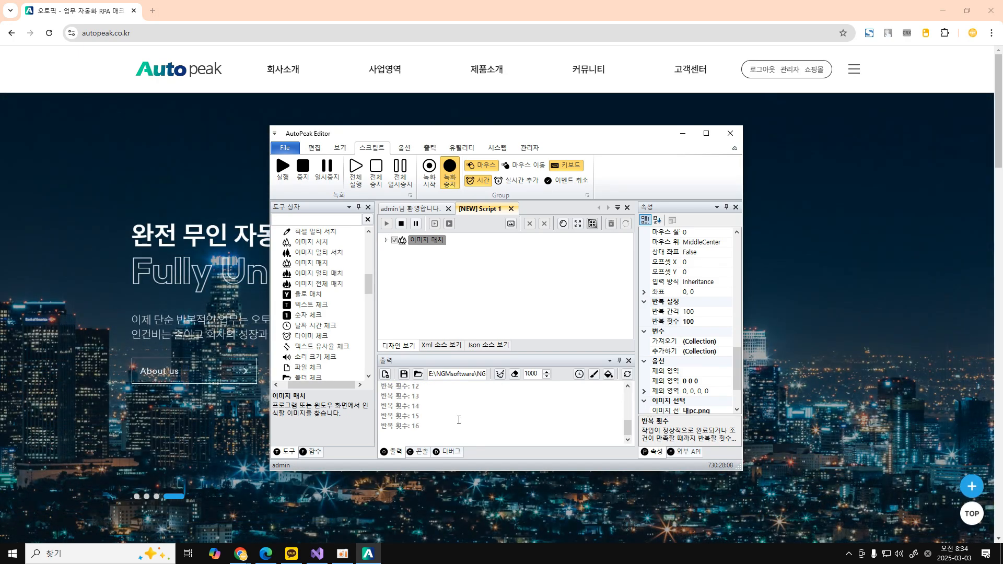
pyautogui.click(944, 14)
pyautogui.click(945, 17)
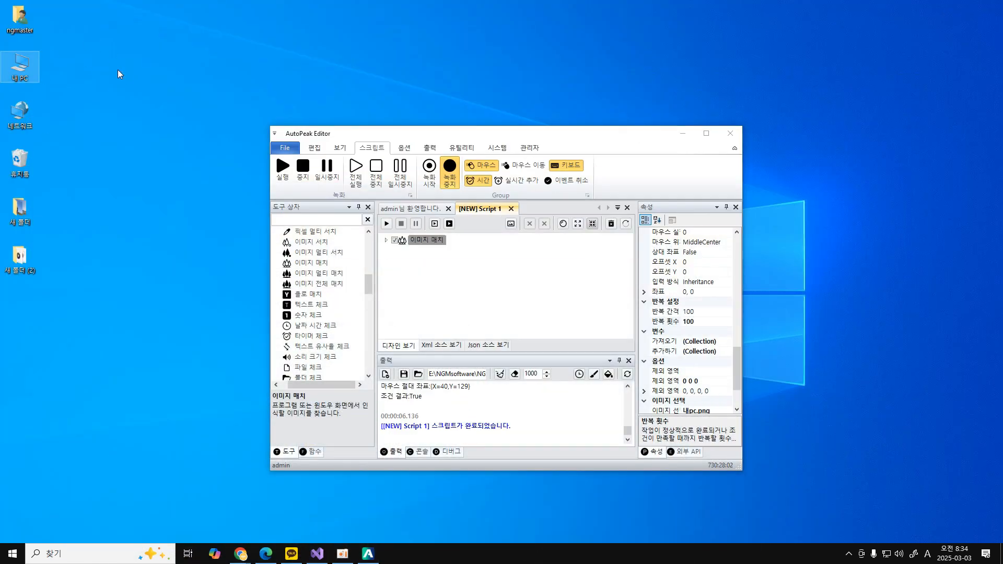
pyautogui.click(557, 289)
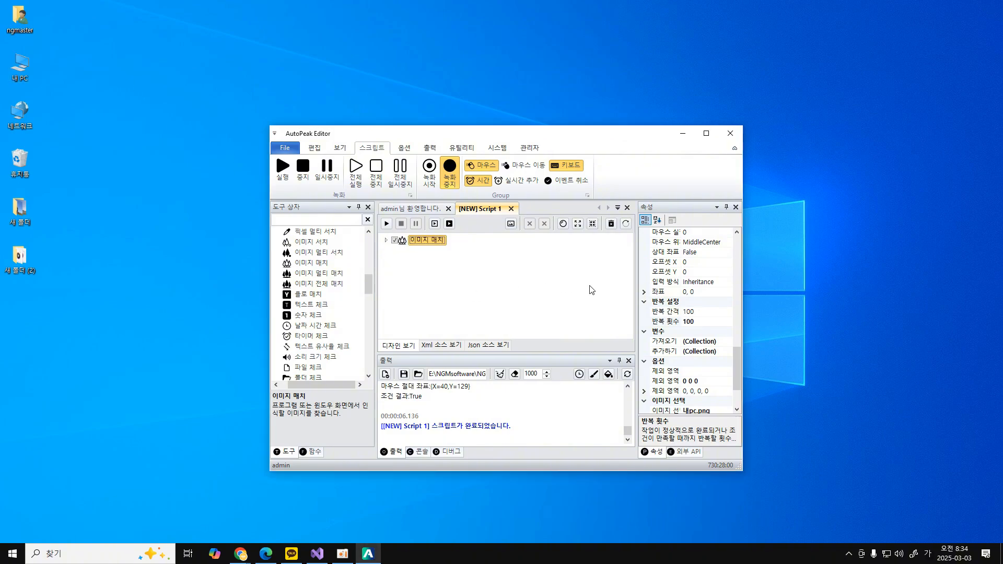
pyautogui.scroll(-2, 666, 297)
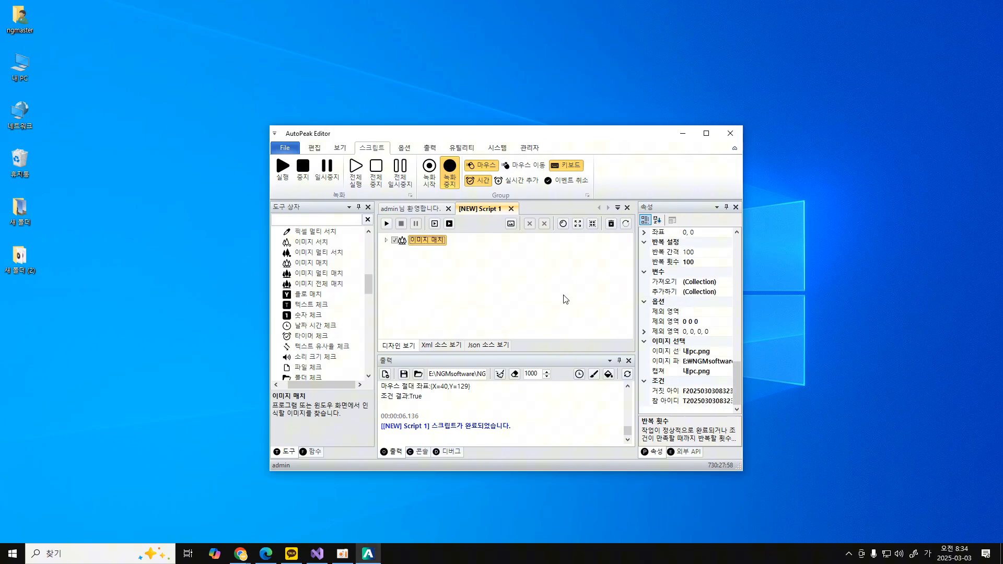
pyautogui.click(518, 420)
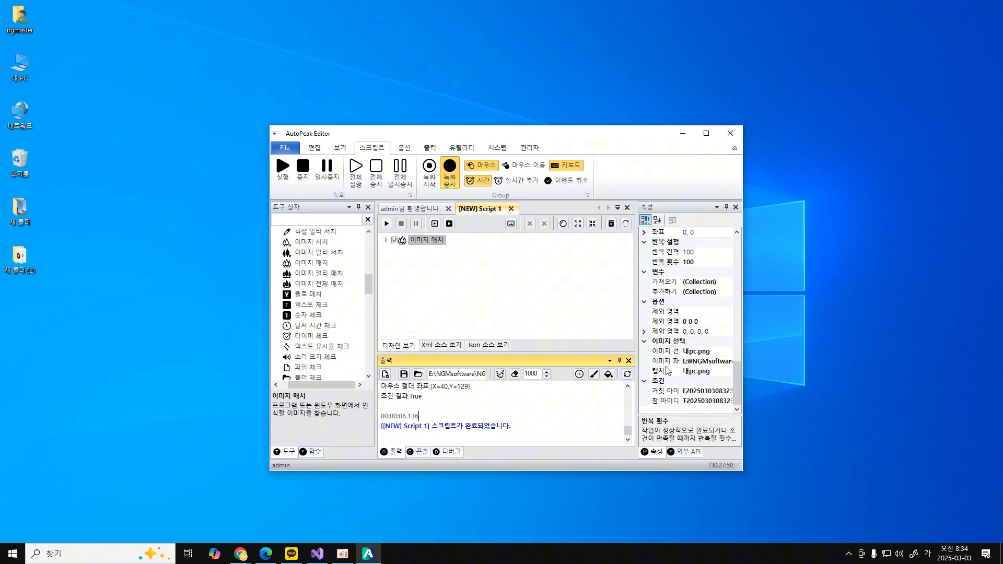
# - Set 랜덤 좌표 사용 to True for the 이미지 매치 action
pyautogui.scroll(4, 667, 355)
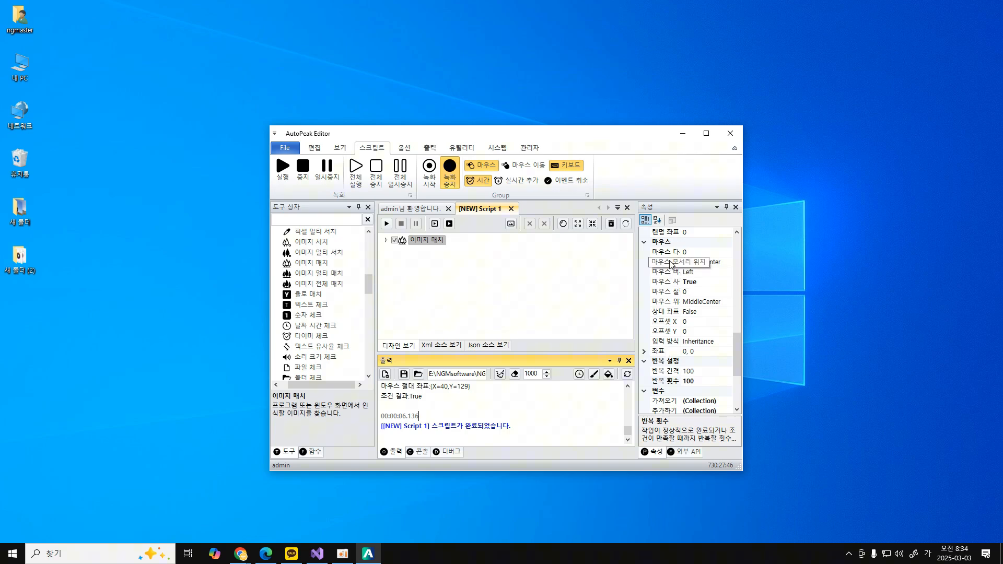
pyautogui.scroll(3, 667, 297)
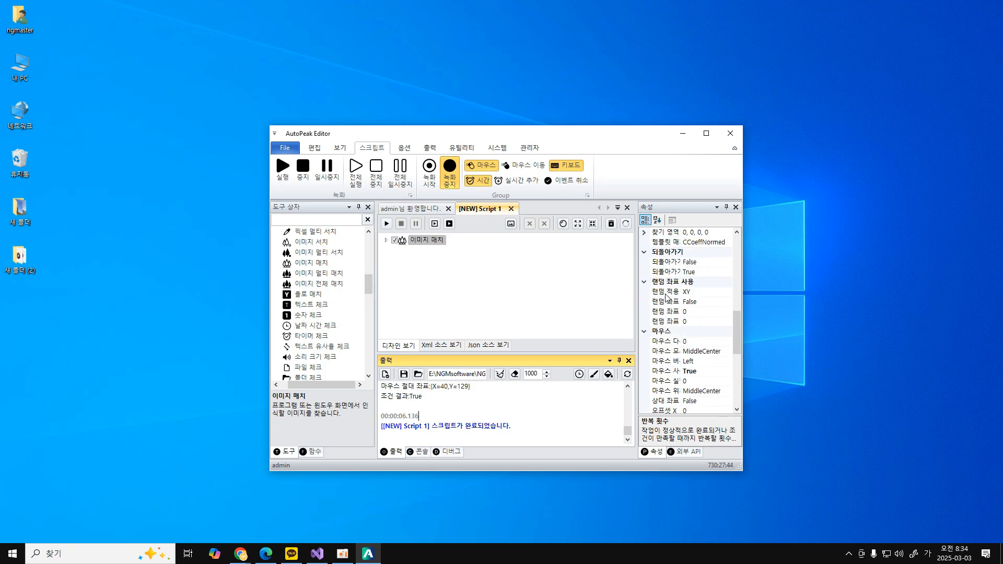
pyautogui.click(666, 294)
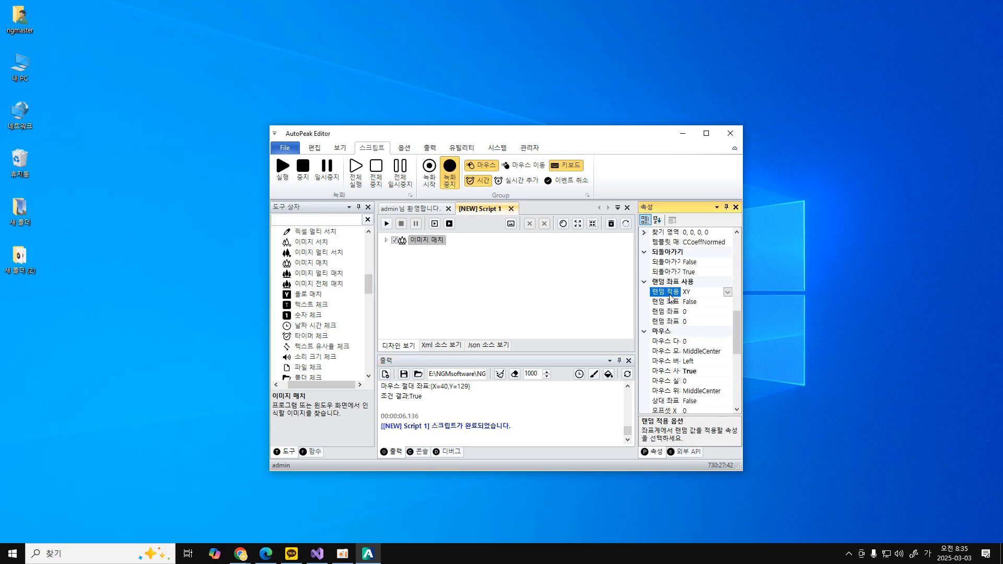
pyautogui.doubleClick(666, 302)
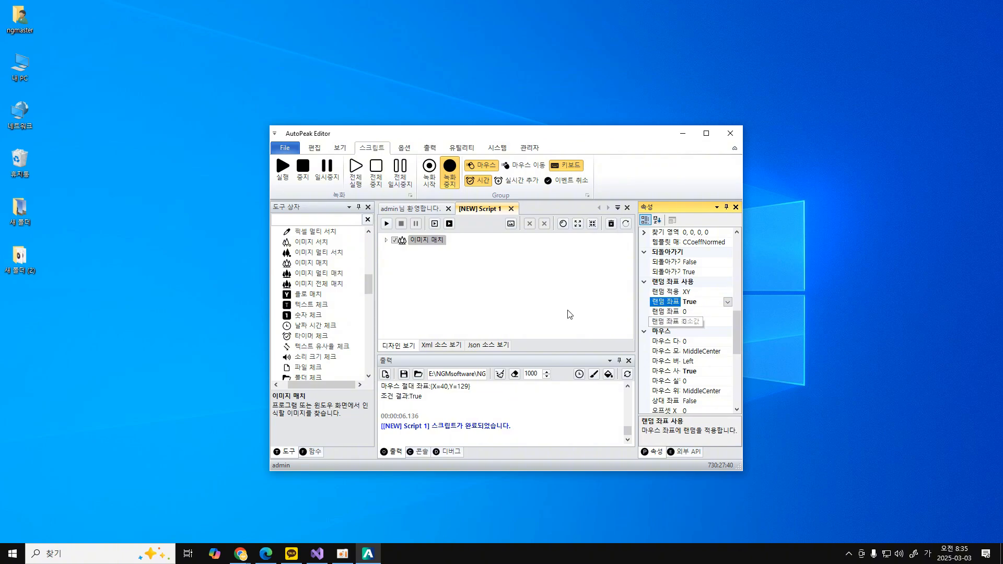
pyautogui.click(569, 314)
# - Set 랜덤 좌표 최소값 to -50 and 랜덤 좌표 최대값 to 50, leaving 랜덤 적용 옵션 at XY
pyautogui.click(667, 293)
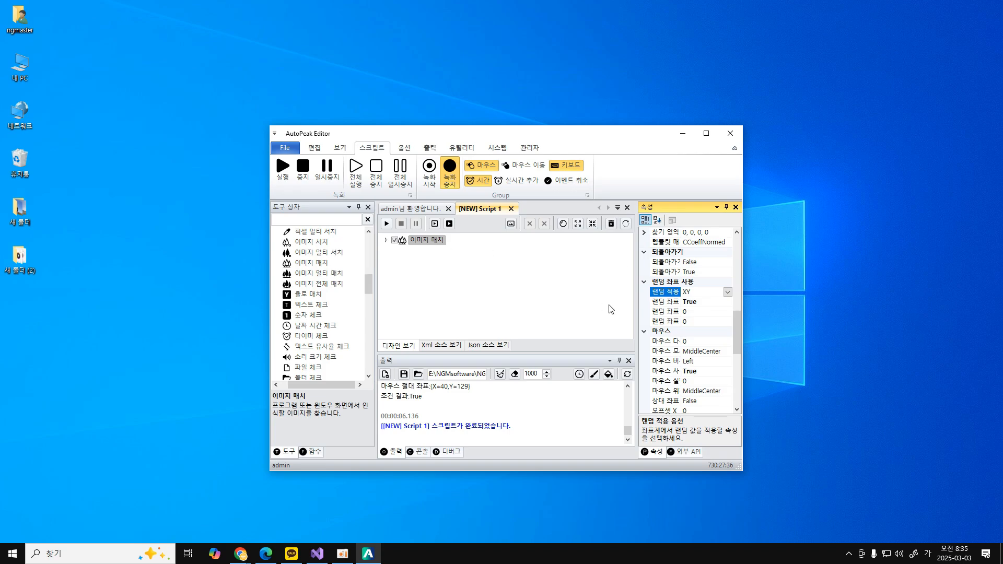
pyautogui.click(665, 312)
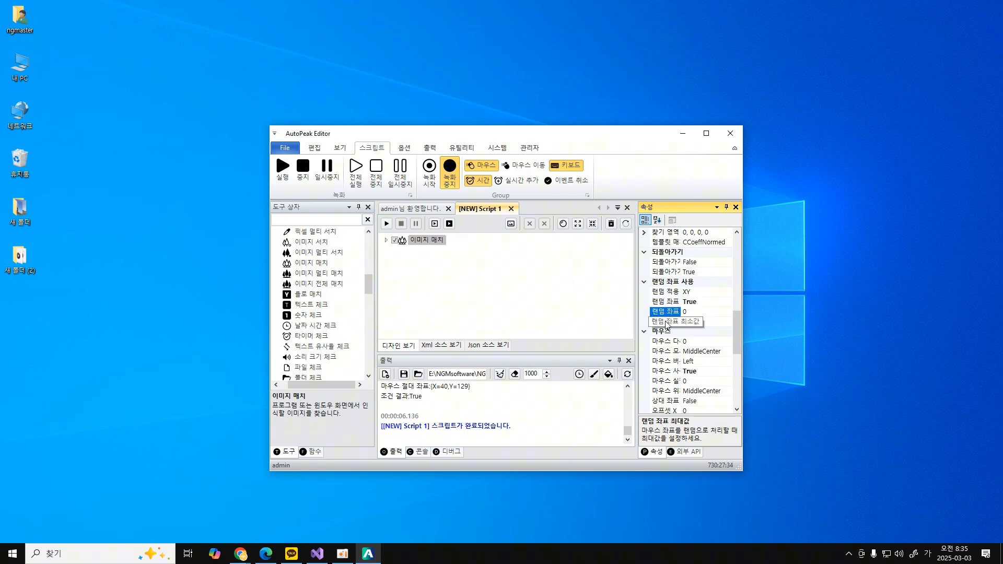
pyautogui.click(667, 322)
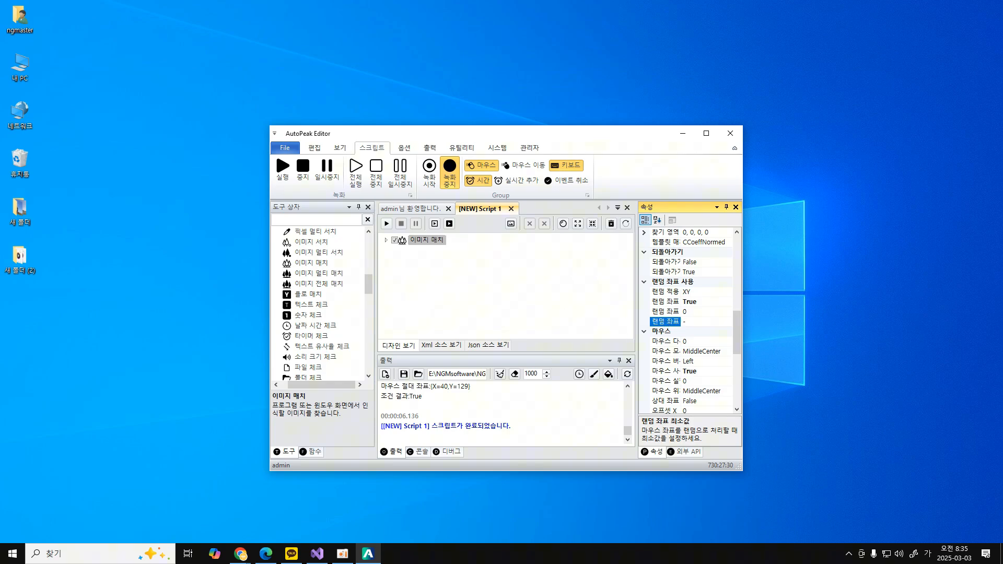
pyautogui.write('-50')
pyautogui.click(665, 311)
pyautogui.write('50')
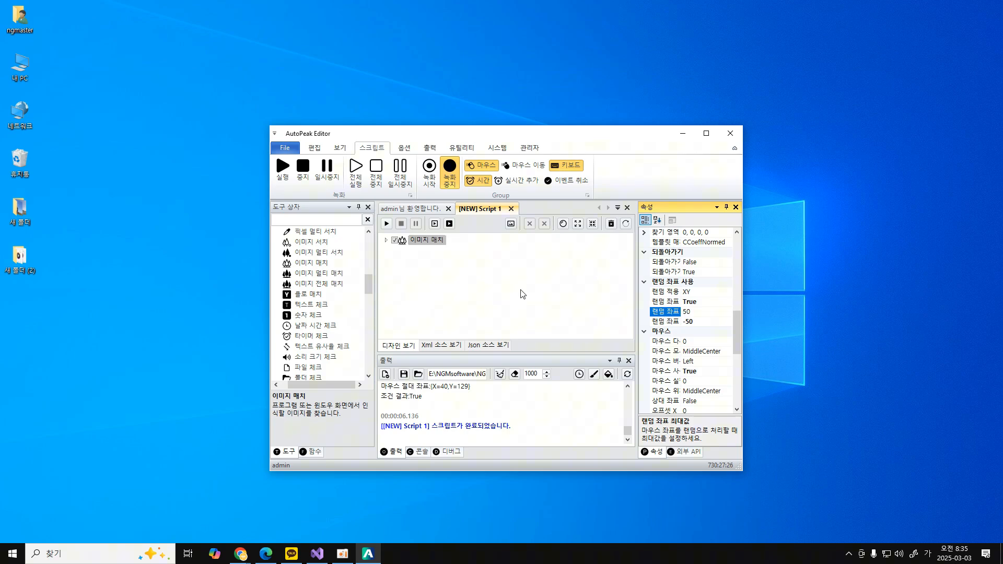
# - Run the 이미지 매치 script several times to test the random click positions around the 내 PC desktop icon
pyautogui.click(520, 290)
pyautogui.click(666, 322)
pyautogui.click(571, 317)
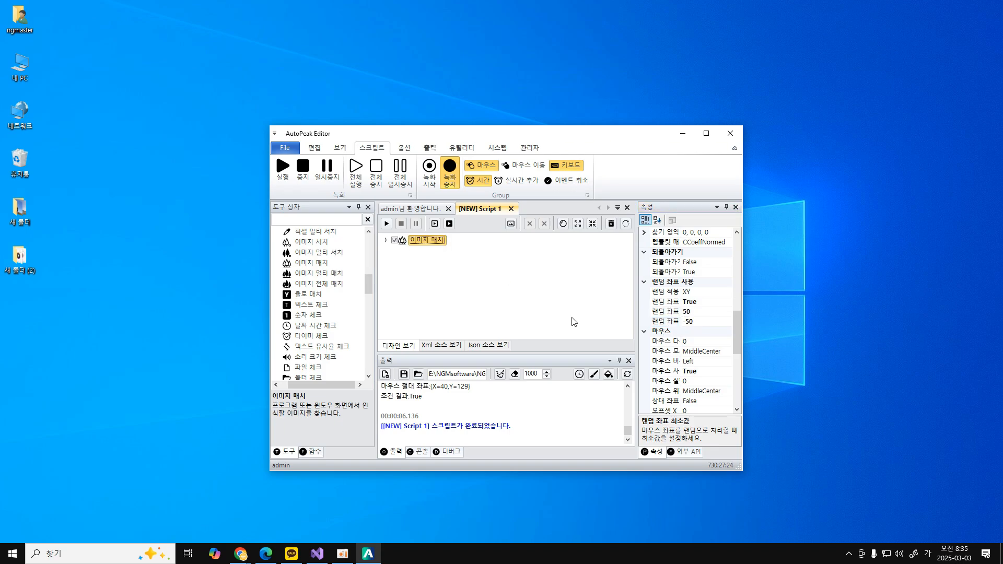
pyautogui.click(386, 225)
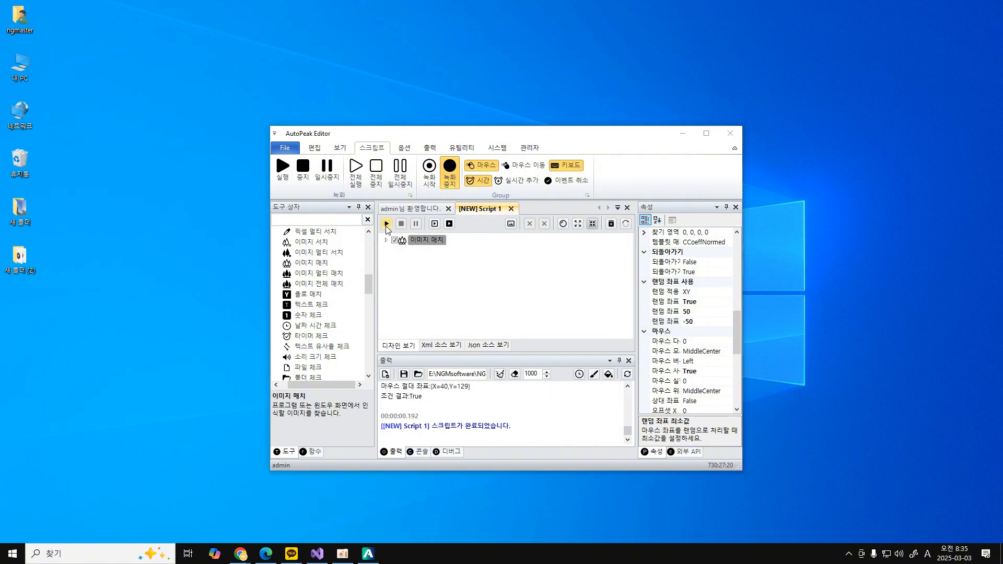
pyautogui.click(386, 229)
pyautogui.click(387, 226)
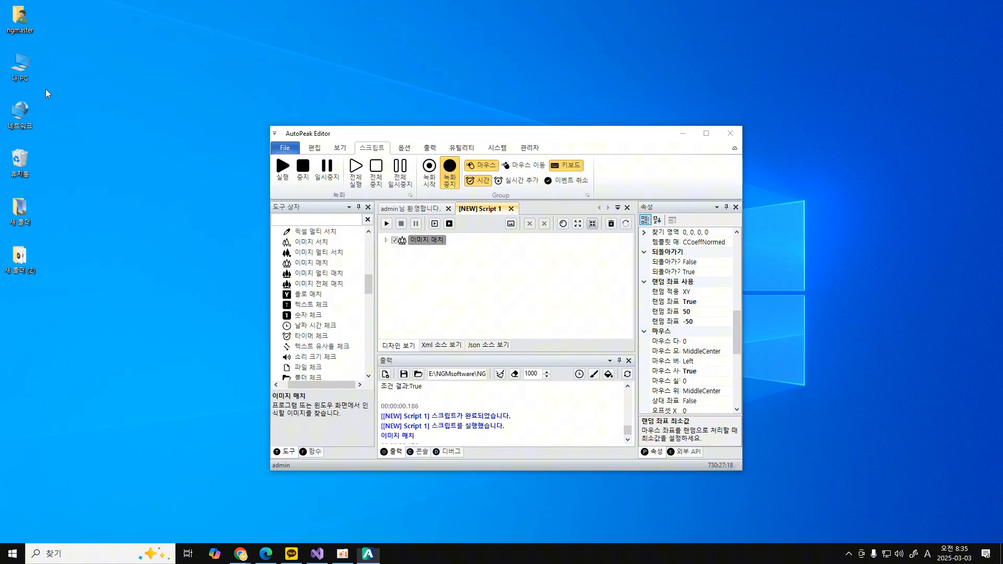
pyautogui.click(387, 224)
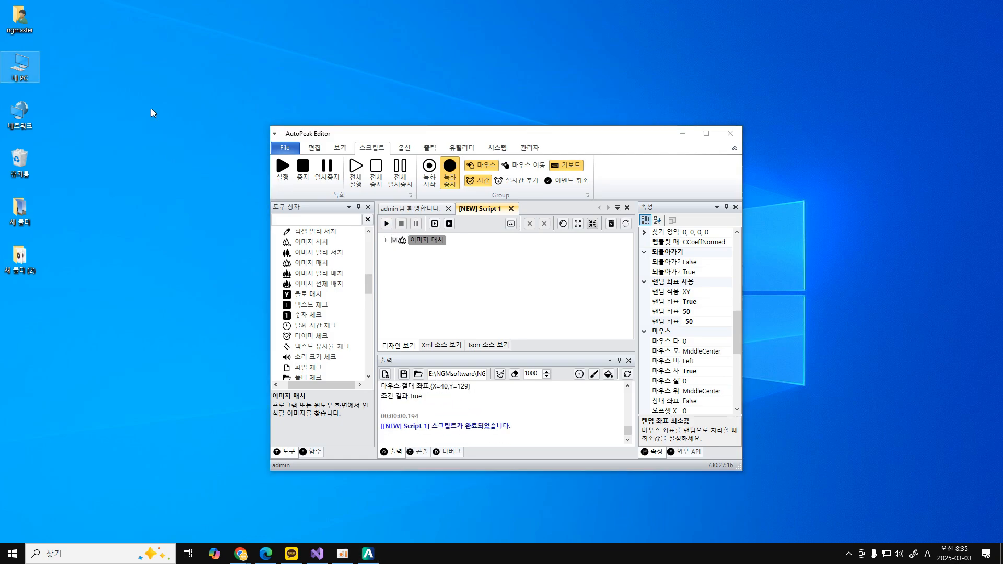
pyautogui.click(384, 224)
pyautogui.click(384, 223)
# - Review the 랜덤 좌표 최소값 and 랜덤 좌표 최대값 properties of the 이미지 매치 action and rerun the script
pyautogui.click(668, 321)
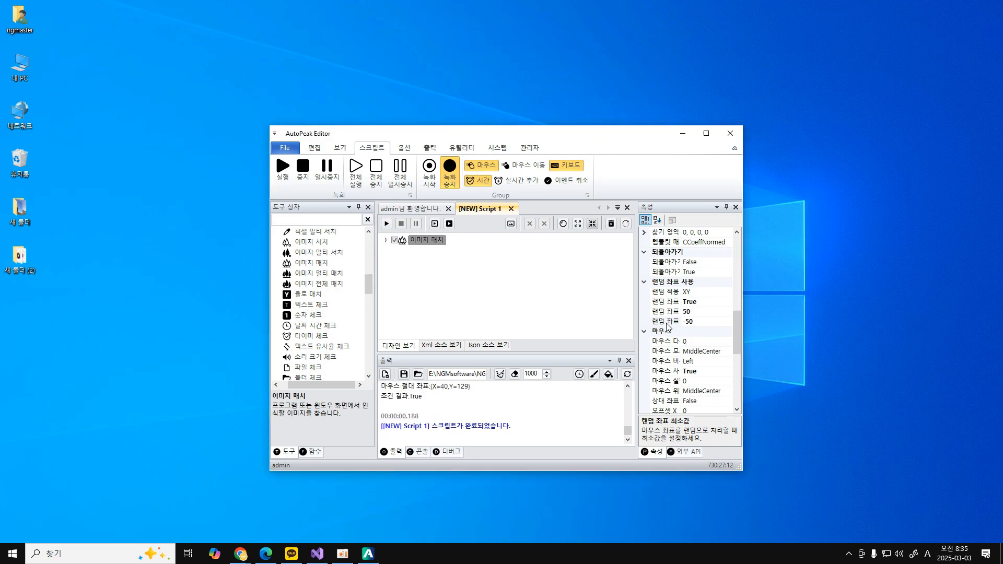
pyautogui.click(670, 316)
pyautogui.click(670, 321)
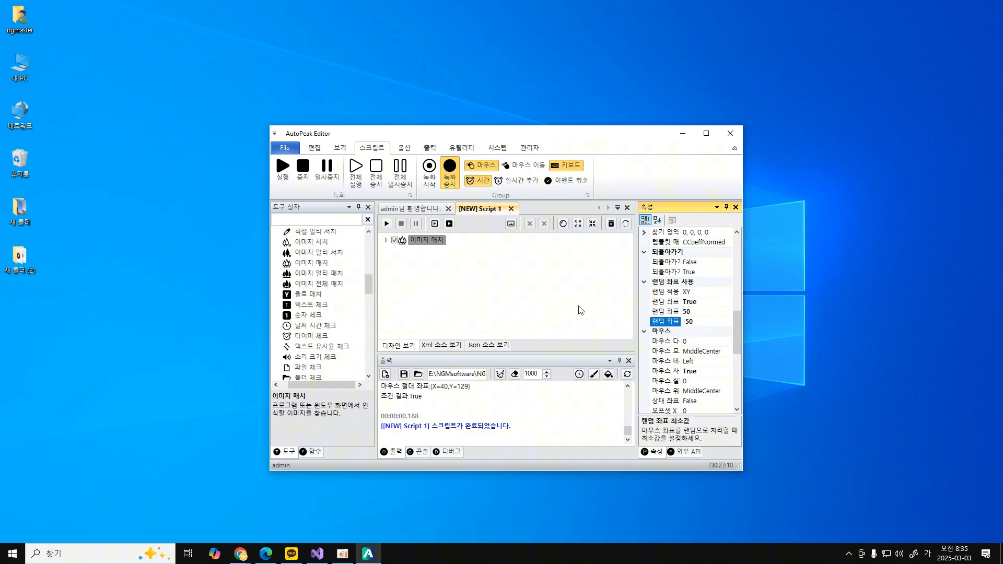
pyautogui.click(387, 224)
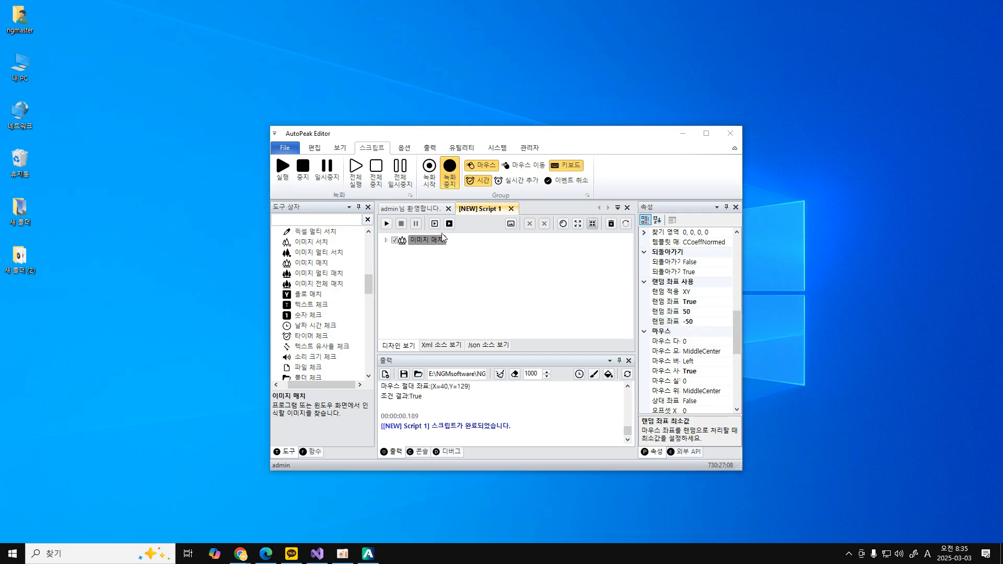
pyautogui.click(669, 322)
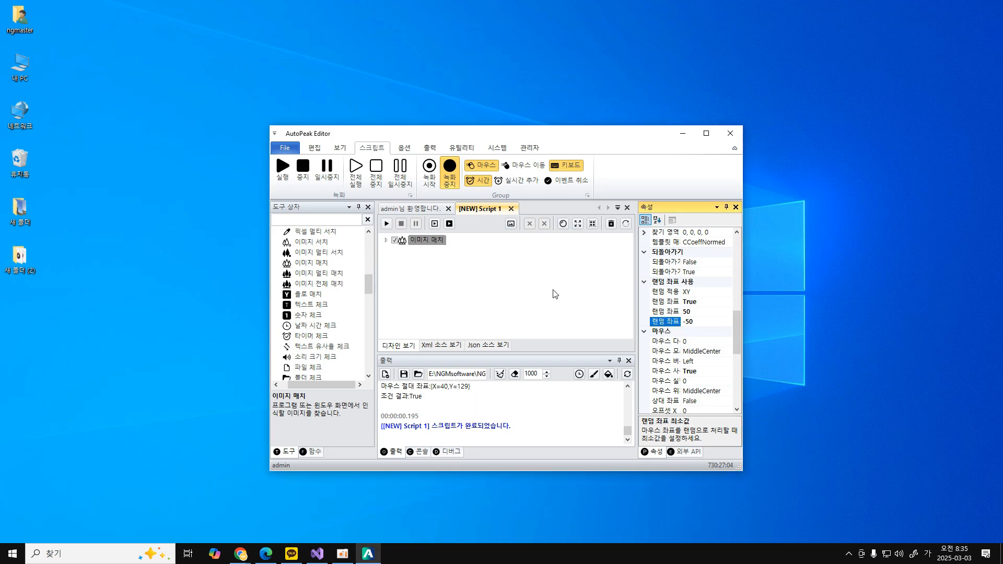
pyautogui.click(666, 312)
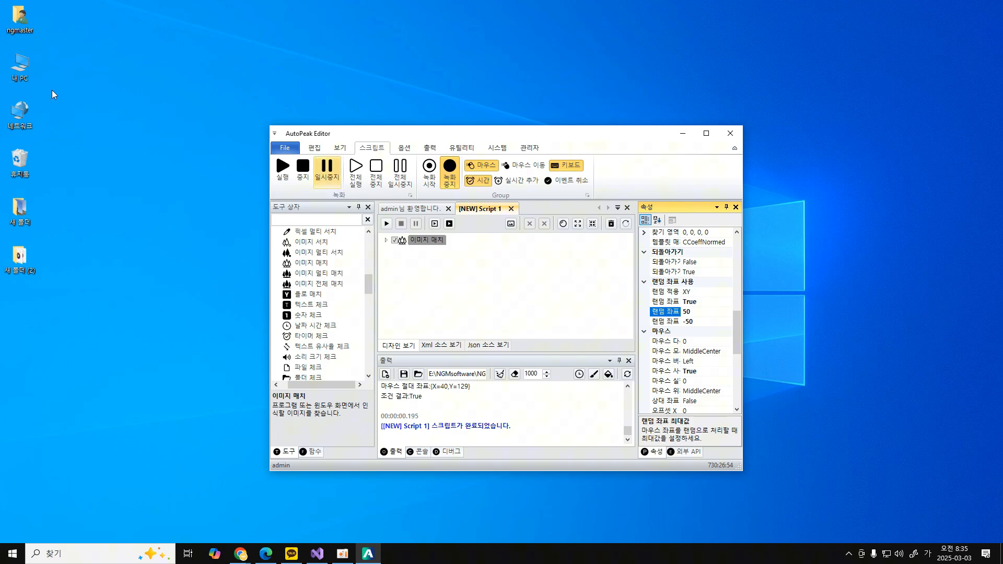
pyautogui.click(475, 287)
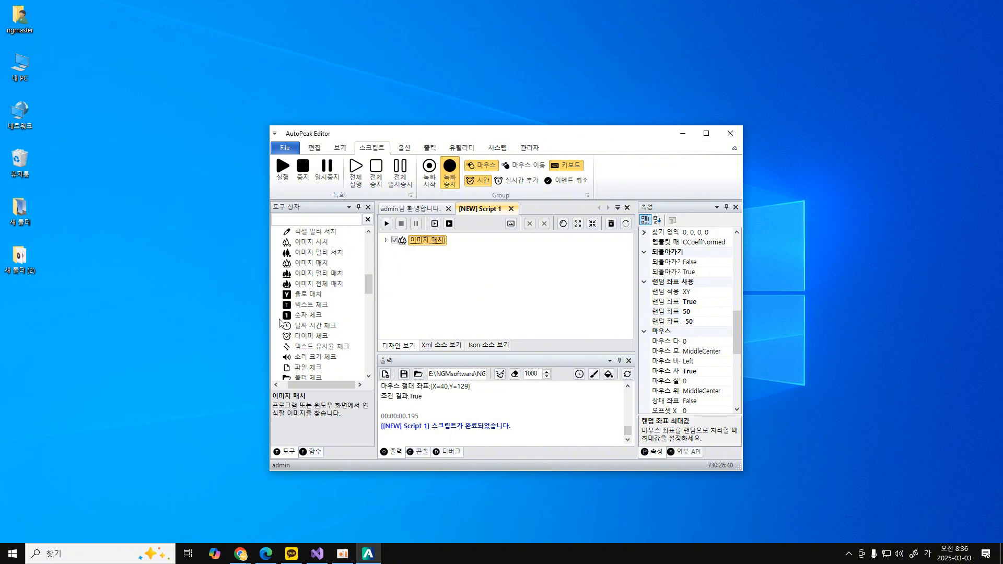
# - Look through the descriptions of 이미지 전체 매치, 이미지 멀티 매치, 이미지 멀티 서치 and 욜로 매치 in the toolbox
pyautogui.click(323, 285)
pyautogui.click(327, 273)
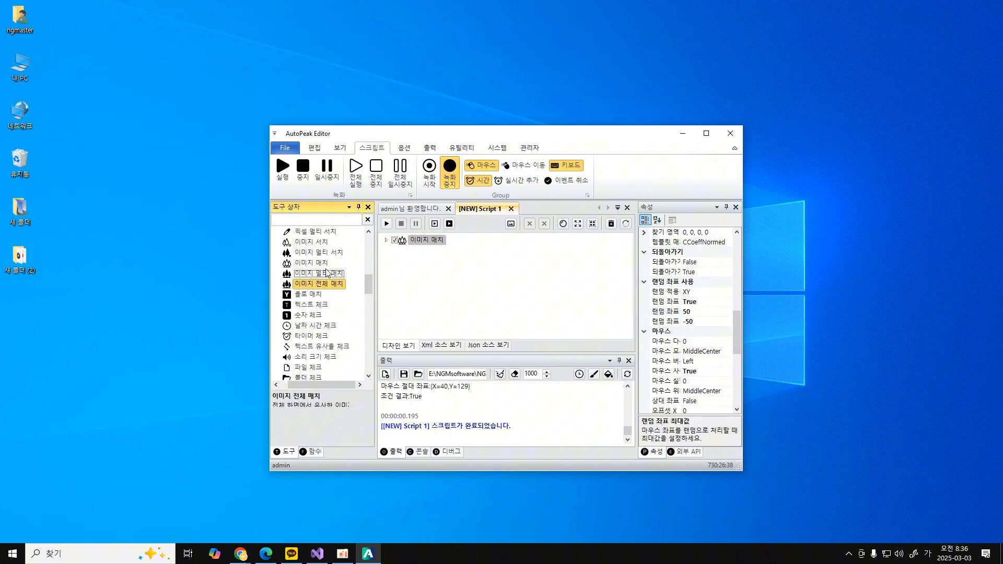
pyautogui.click(336, 252)
pyautogui.click(312, 294)
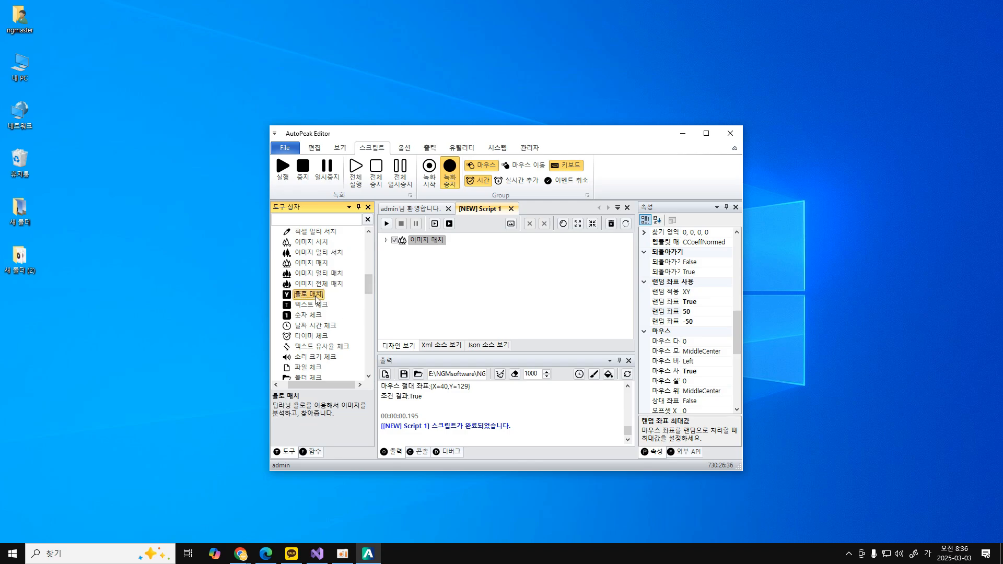